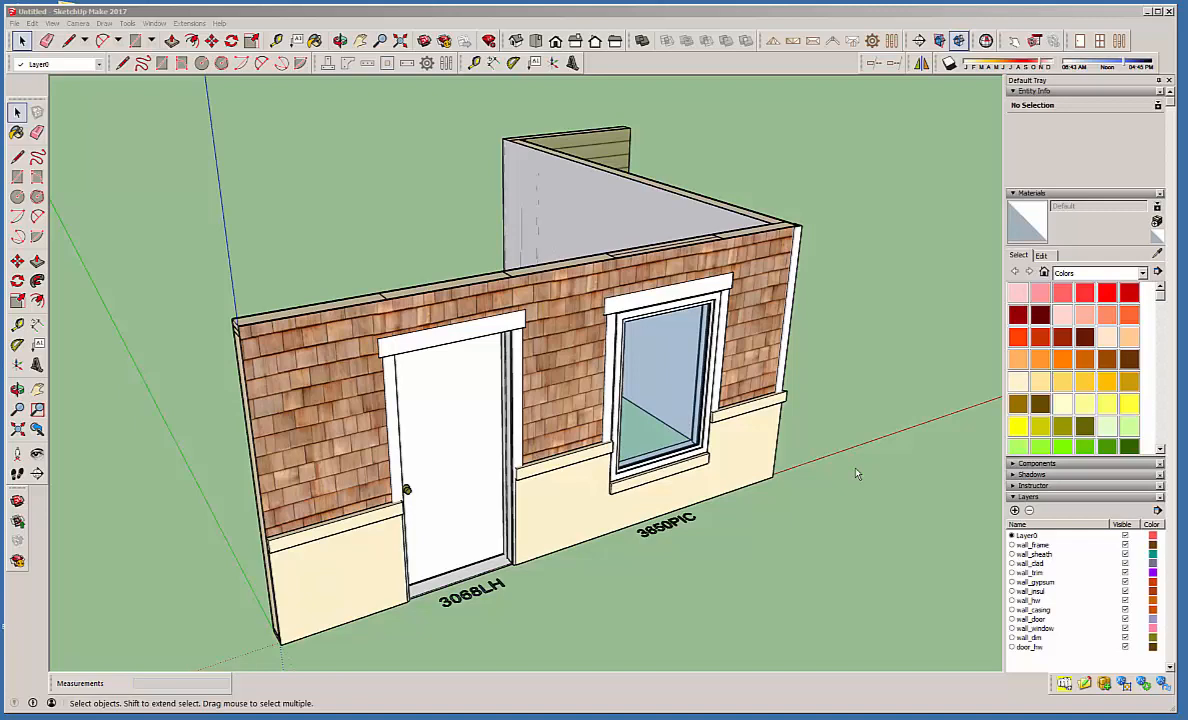
{"action": "left_click", "coordinate": [765, 20]}
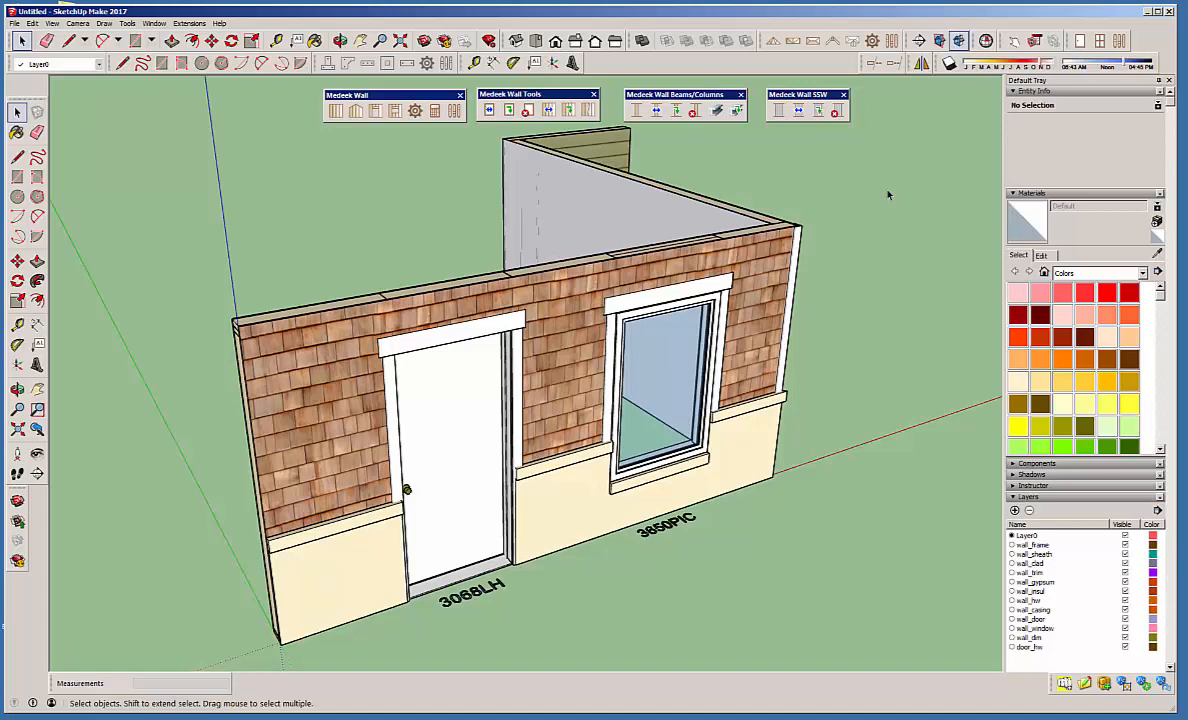
{"action": "mouse_move", "coordinate": [415, 93]}
{"action": "left_mouse_down"}
{"action": "mouse_move", "coordinate": [427, 97]}
{"action": "mouse_move", "coordinate": [395, 94]}
{"action": "mouse_move", "coordinate": [409, 92]}
{"action": "left_mouse_up"}
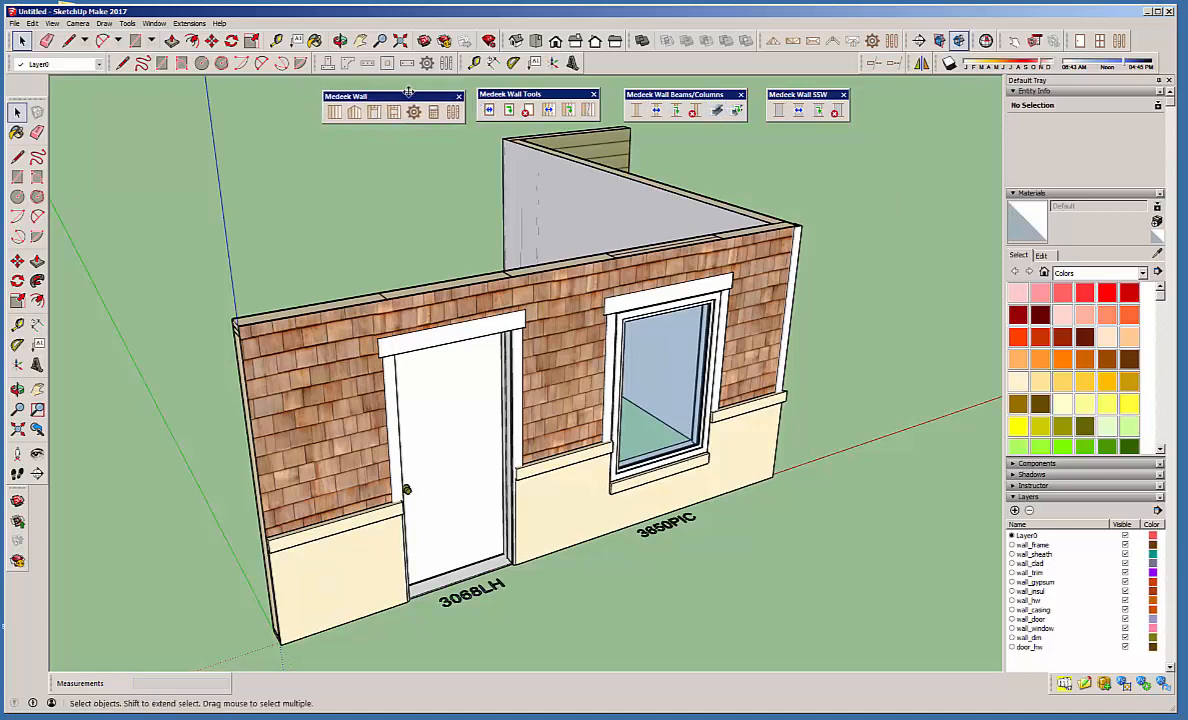
{"action": "left_click", "coordinate": [356, 114]}
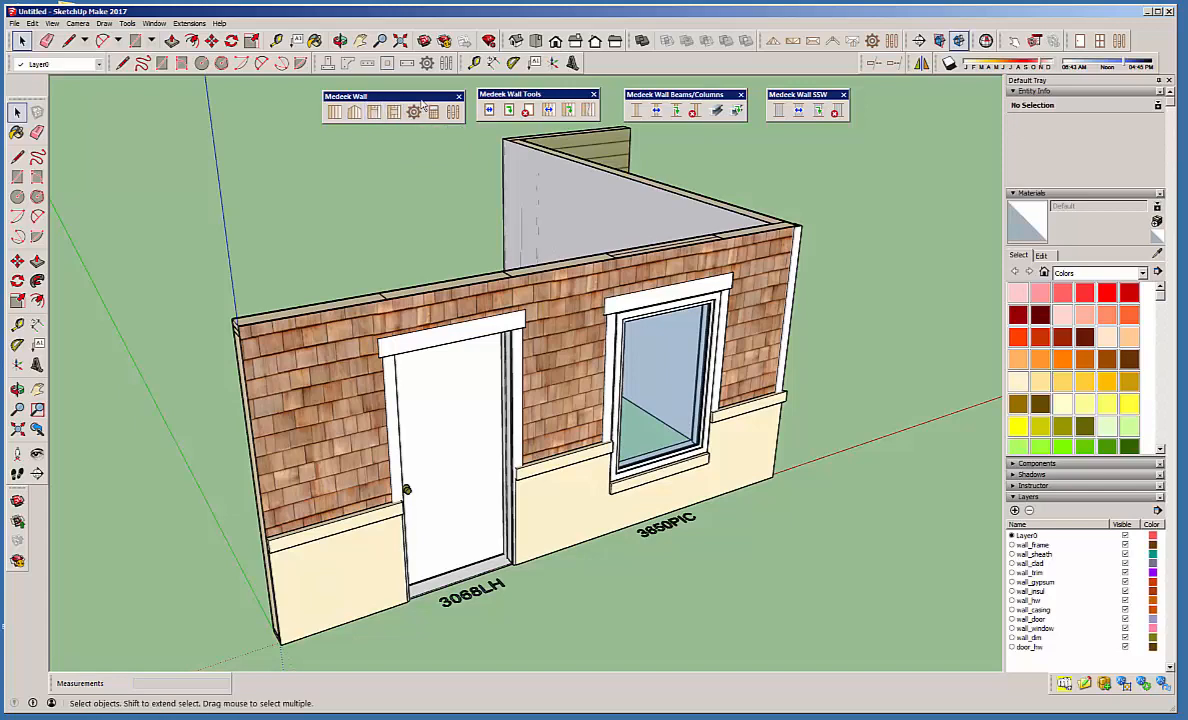
{"action": "left_click_drag", "start_coordinate": [423, 98], "coordinate": [410, 97]}
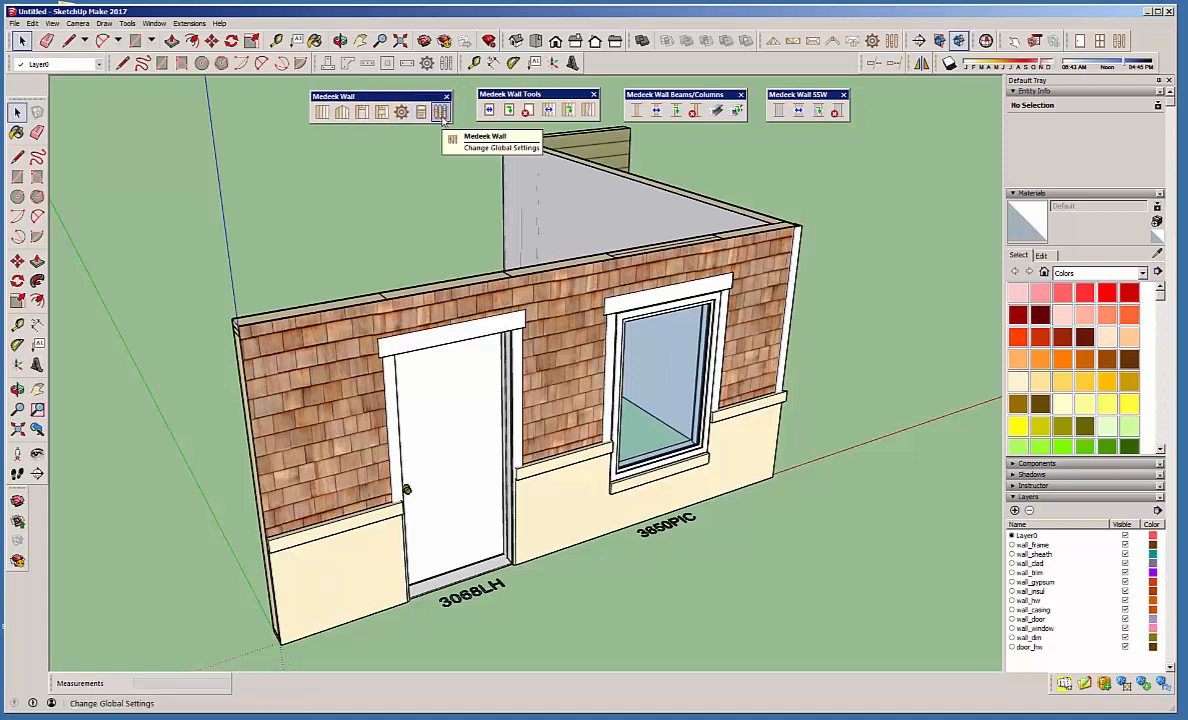
Open the Medeek Wall global settings and examine the 2D outline options for sheathing, cladding and gypsum without changing them.
{"action": "left_click", "coordinate": [443, 118]}
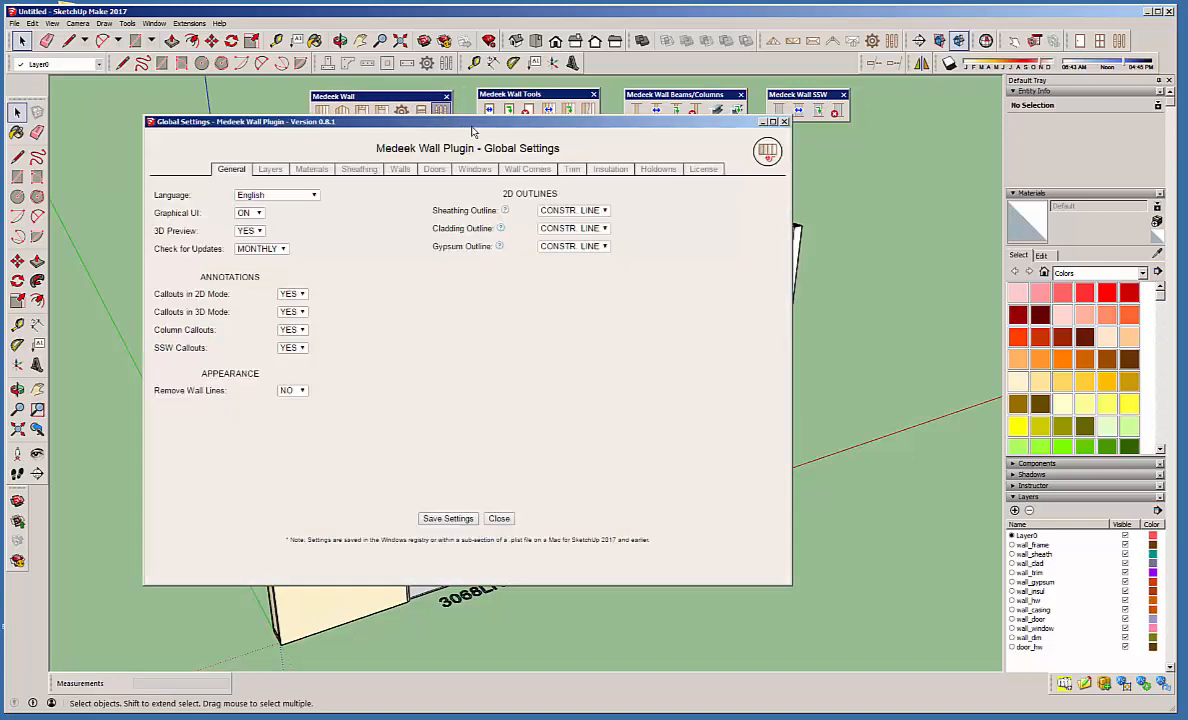
{"action": "left_click_drag", "start_coordinate": [472, 133], "coordinate": [521, 124]}
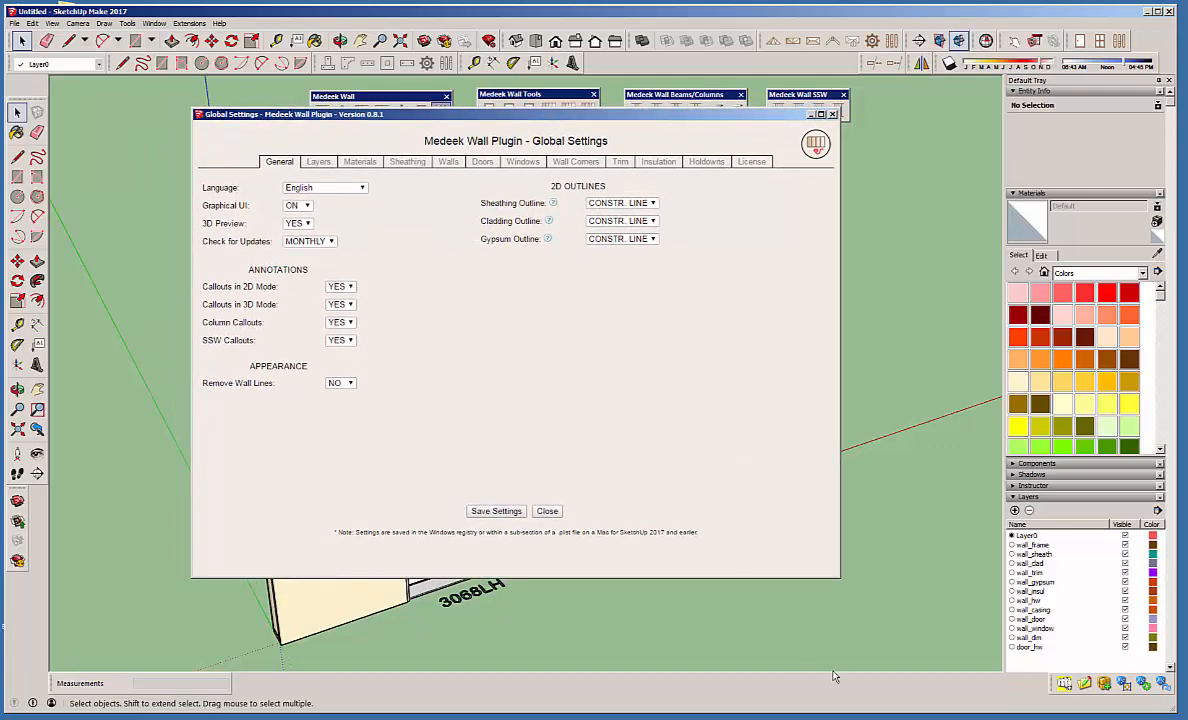
{"action": "left_click_drag", "start_coordinate": [838, 577], "coordinate": [857, 615]}
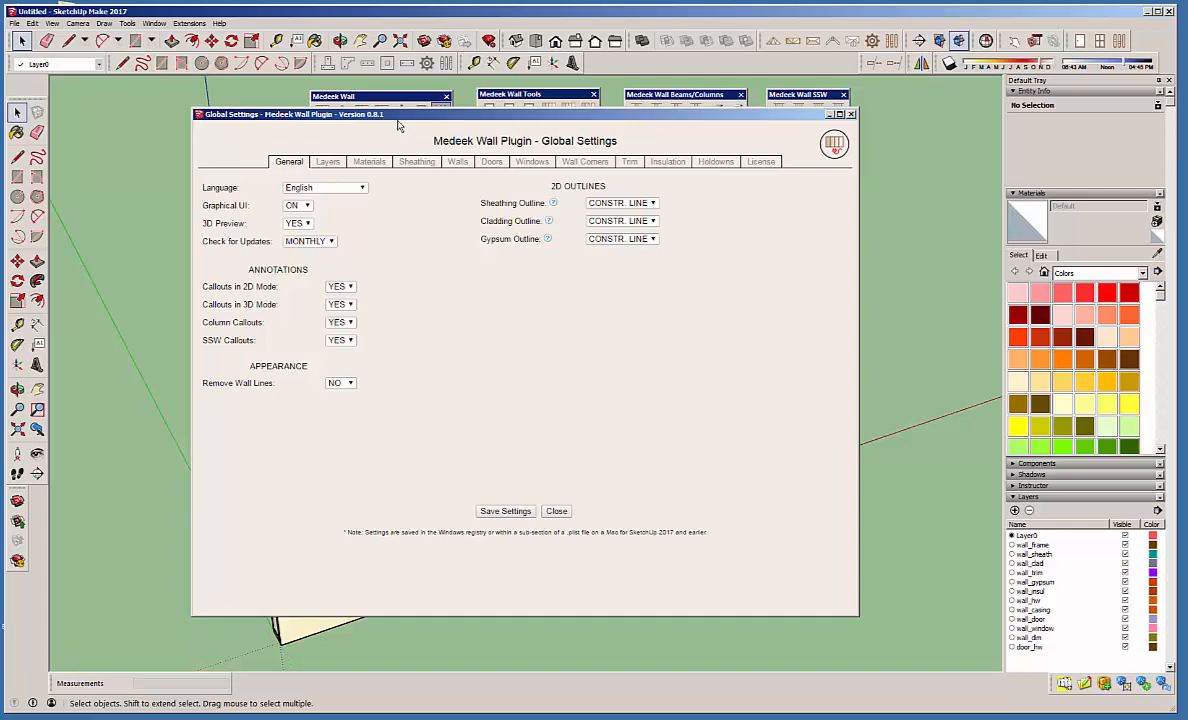
{"action": "left_click_drag", "start_coordinate": [374, 114], "coordinate": [404, 133]}
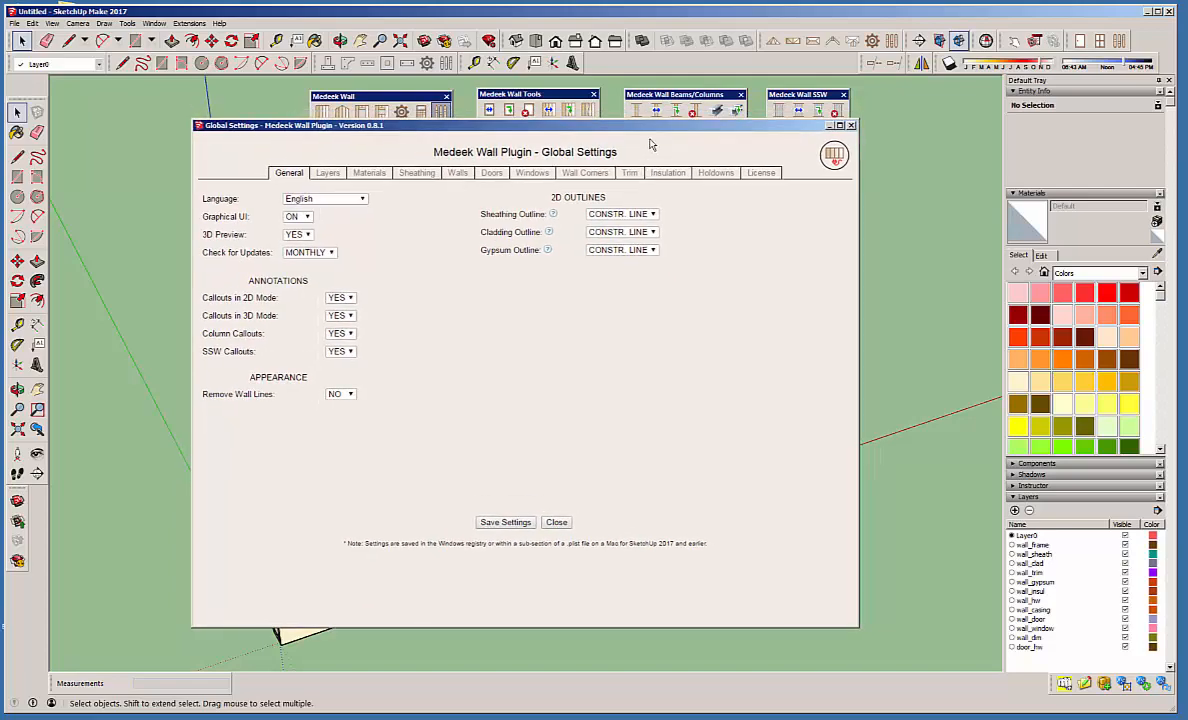
{"action": "left_click_drag", "start_coordinate": [612, 125], "coordinate": [687, 94]}
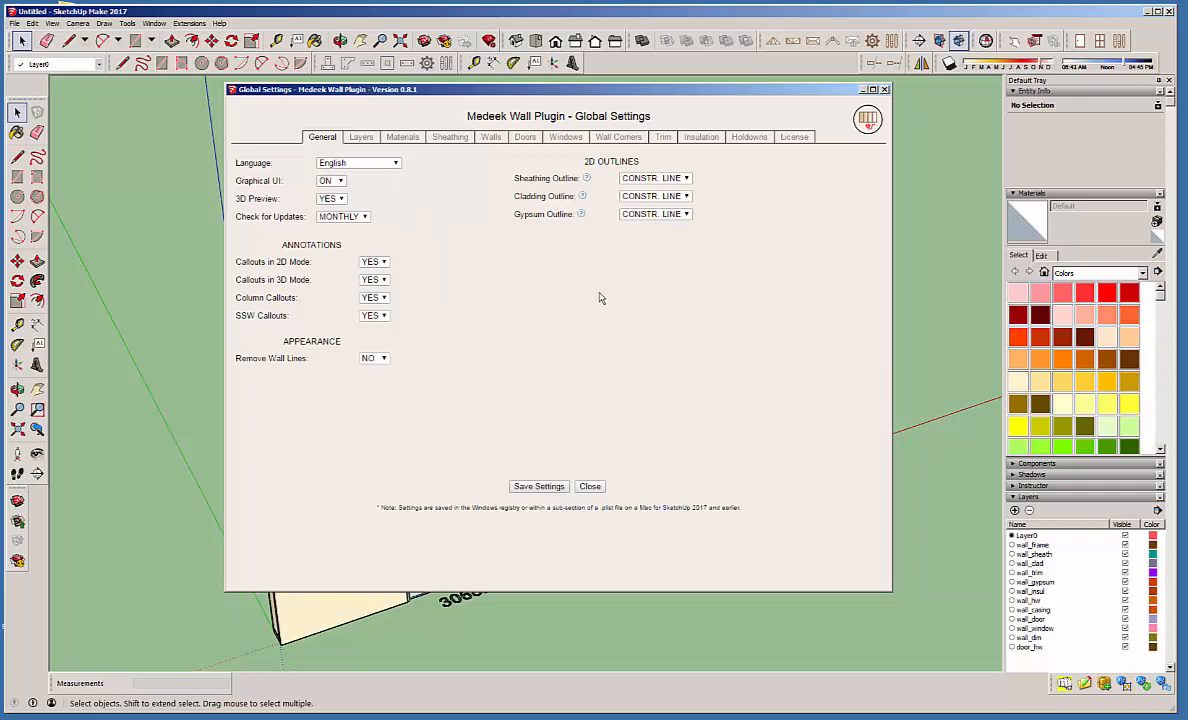
{"action": "mouse_move", "coordinate": [588, 184]}
{"action": "mouse_move", "coordinate": [583, 218]}
{"action": "left_click_drag", "start_coordinate": [676, 94], "coordinate": [685, 119]}
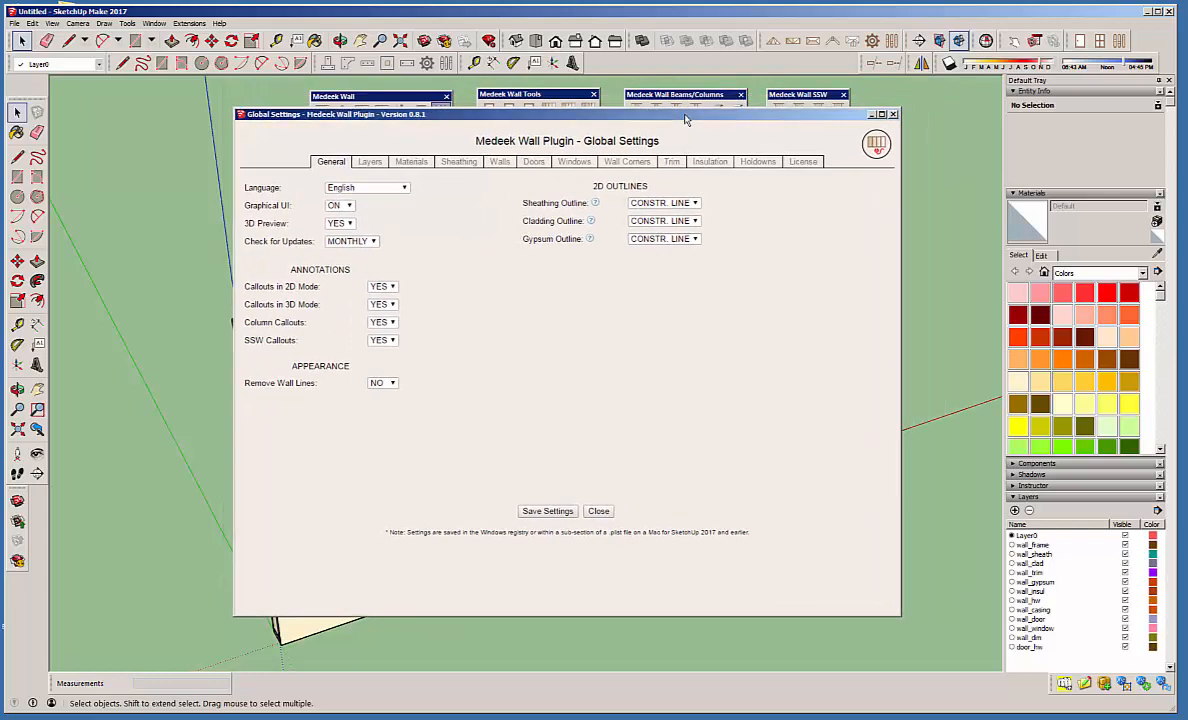
{"action": "left_click", "coordinate": [695, 204]}
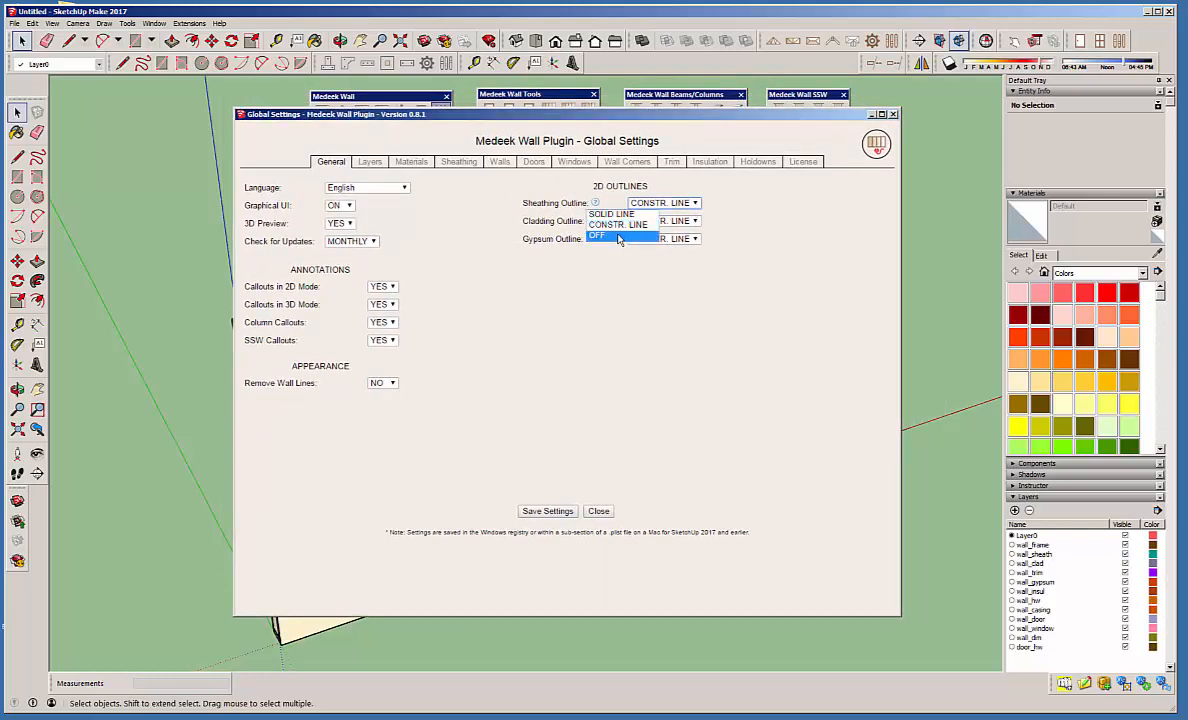
{"action": "left_click", "coordinate": [764, 208]}
{"action": "left_click_drag", "start_coordinate": [600, 117], "coordinate": [1187, 86]}
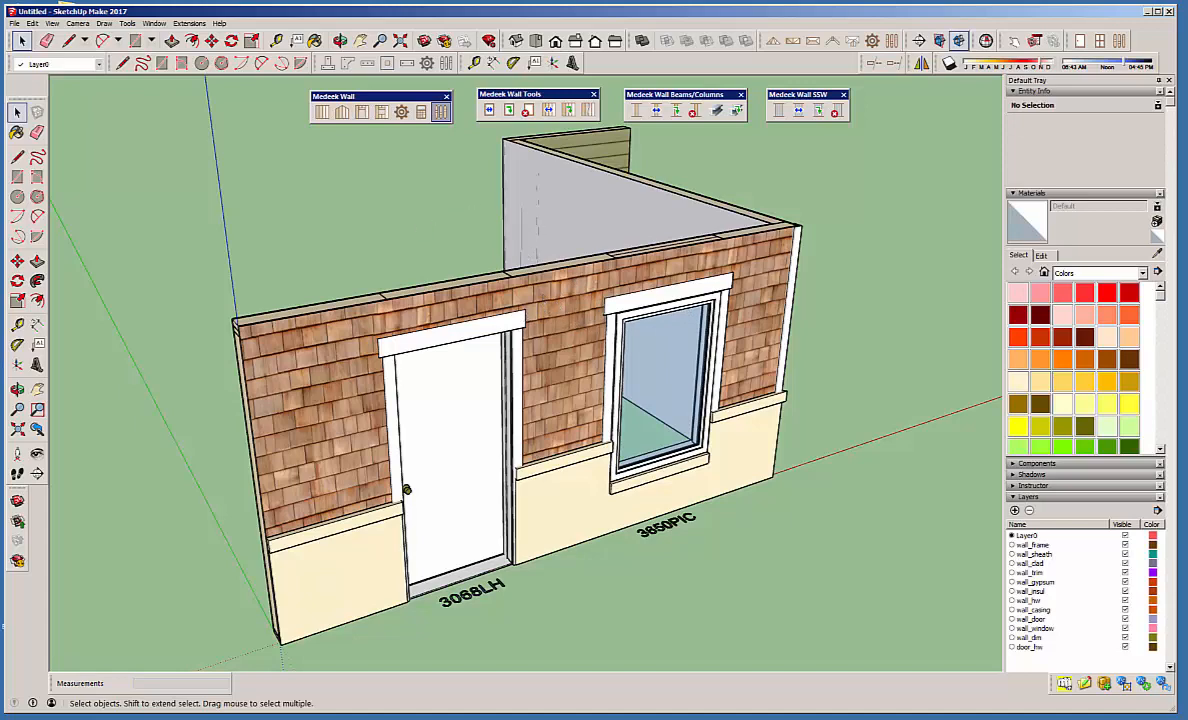
{"action": "left_click", "coordinate": [441, 111]}
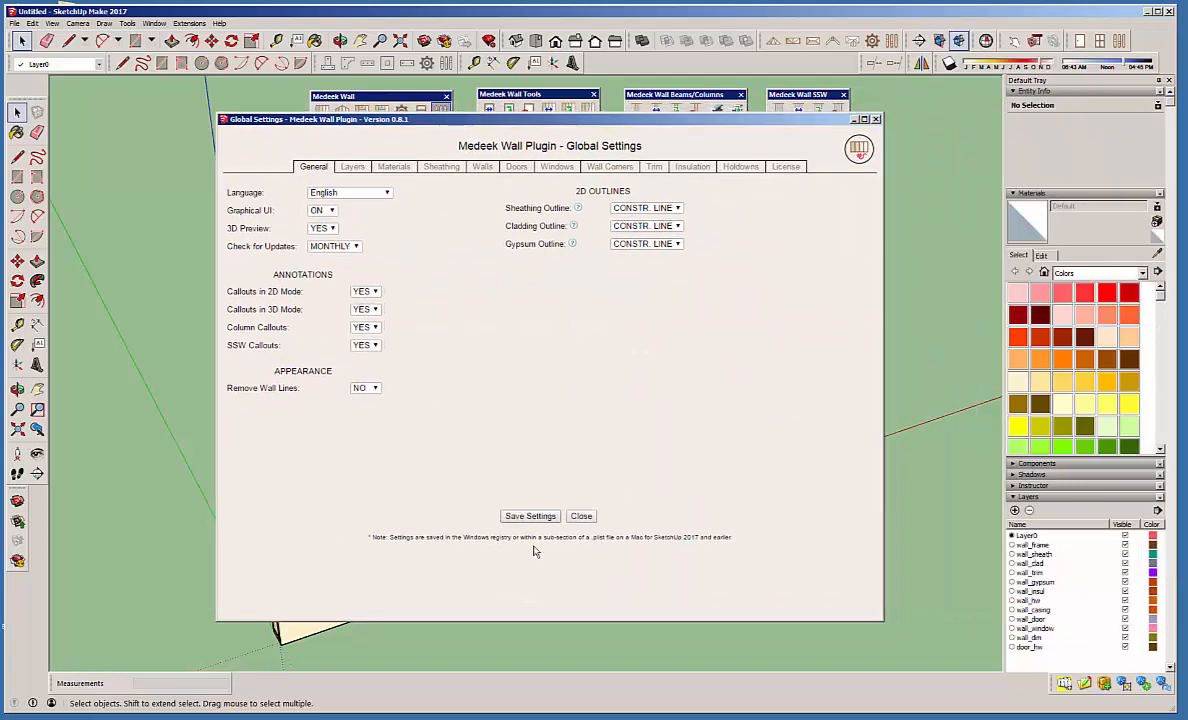
{"action": "left_click", "coordinate": [581, 516]}
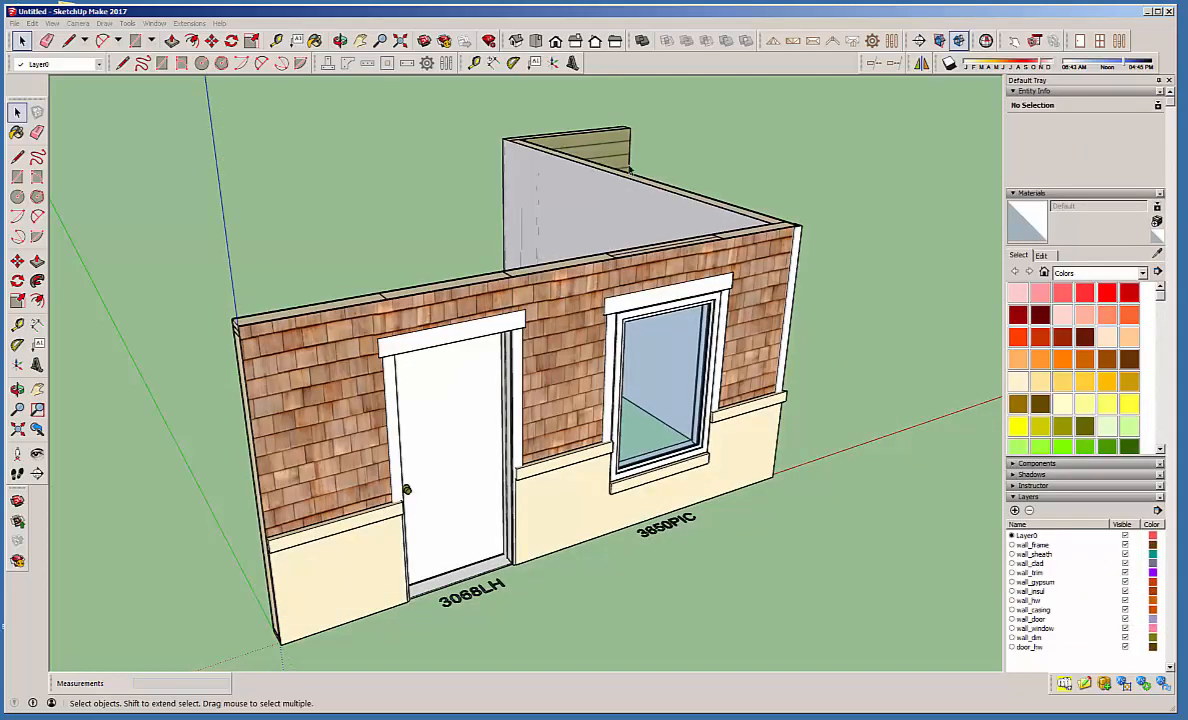
Switch the front wall with the door and window, and the other two wall assemblies, to 2D mode.
{"action": "right_click", "coordinate": [550, 299]}
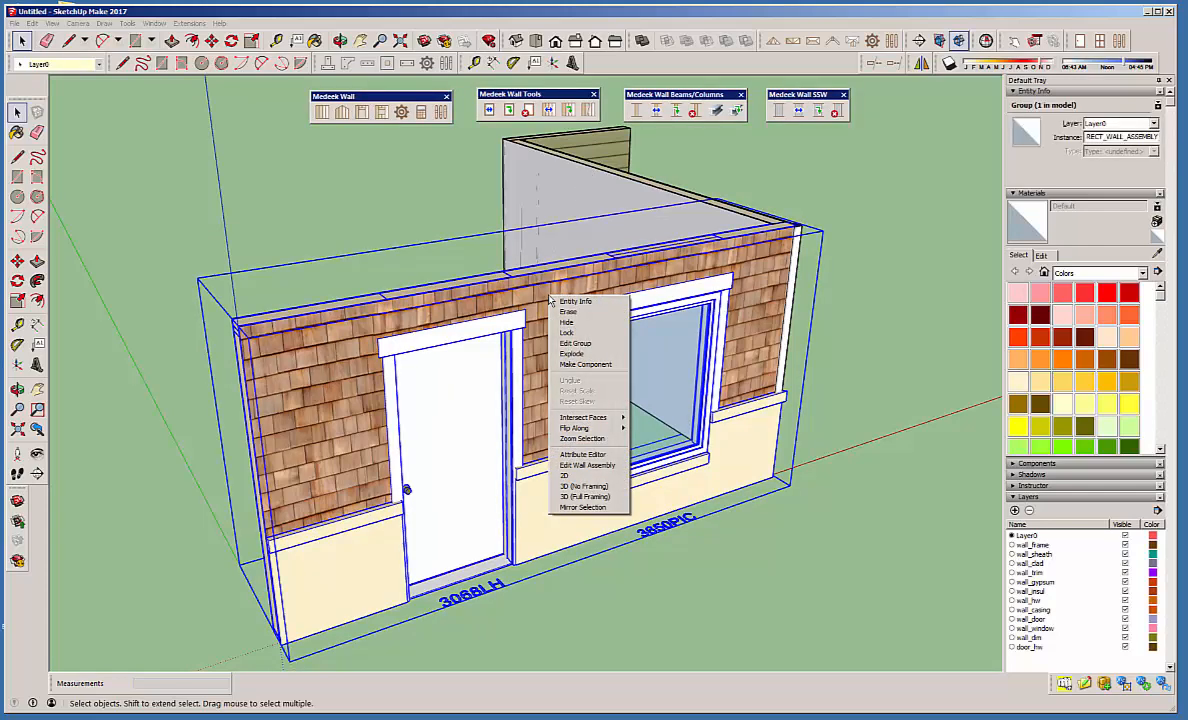
{"action": "left_click", "coordinate": [586, 478]}
{"action": "left_click_drag", "start_coordinate": [848, 292], "coordinate": [400, 180]}
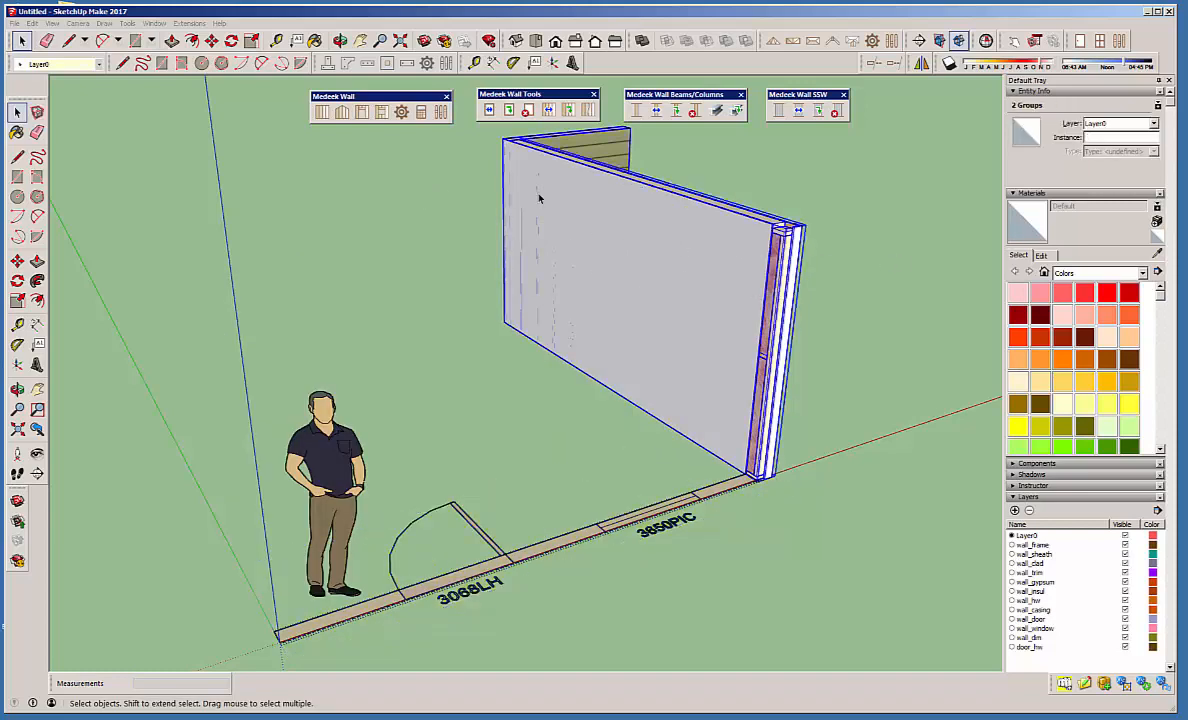
{"action": "right_click", "coordinate": [538, 198]}
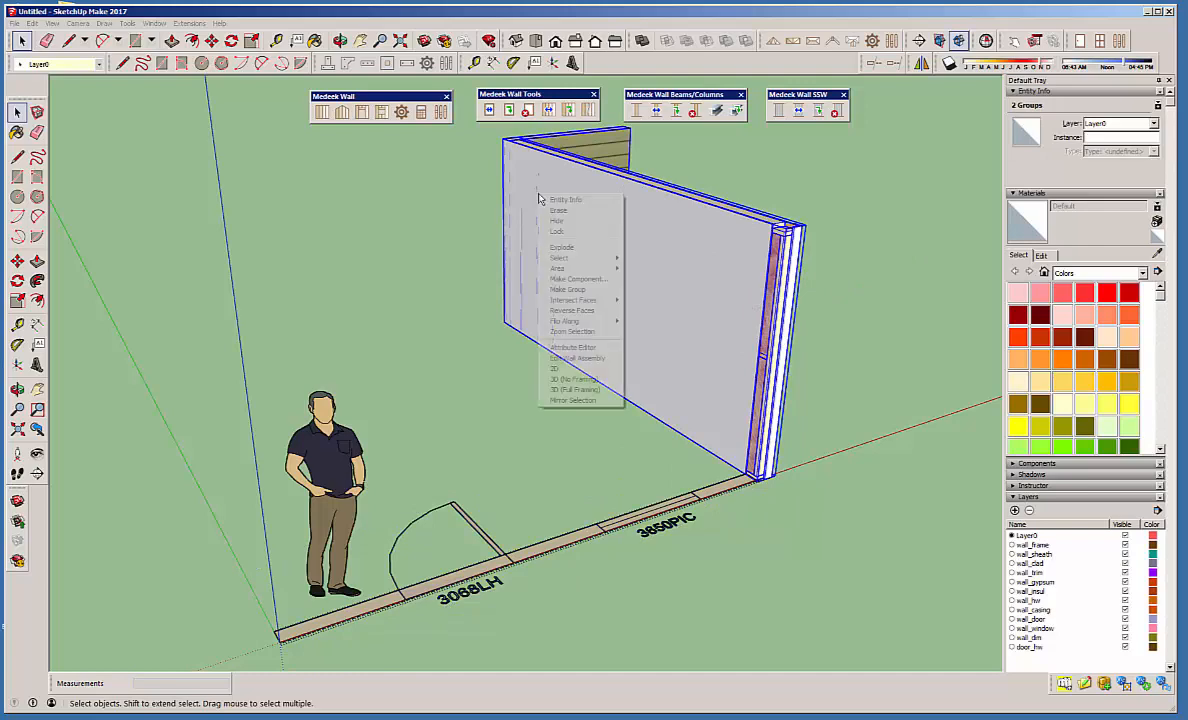
{"action": "left_click", "coordinate": [596, 370]}
{"action": "left_click", "coordinate": [800, 340]}
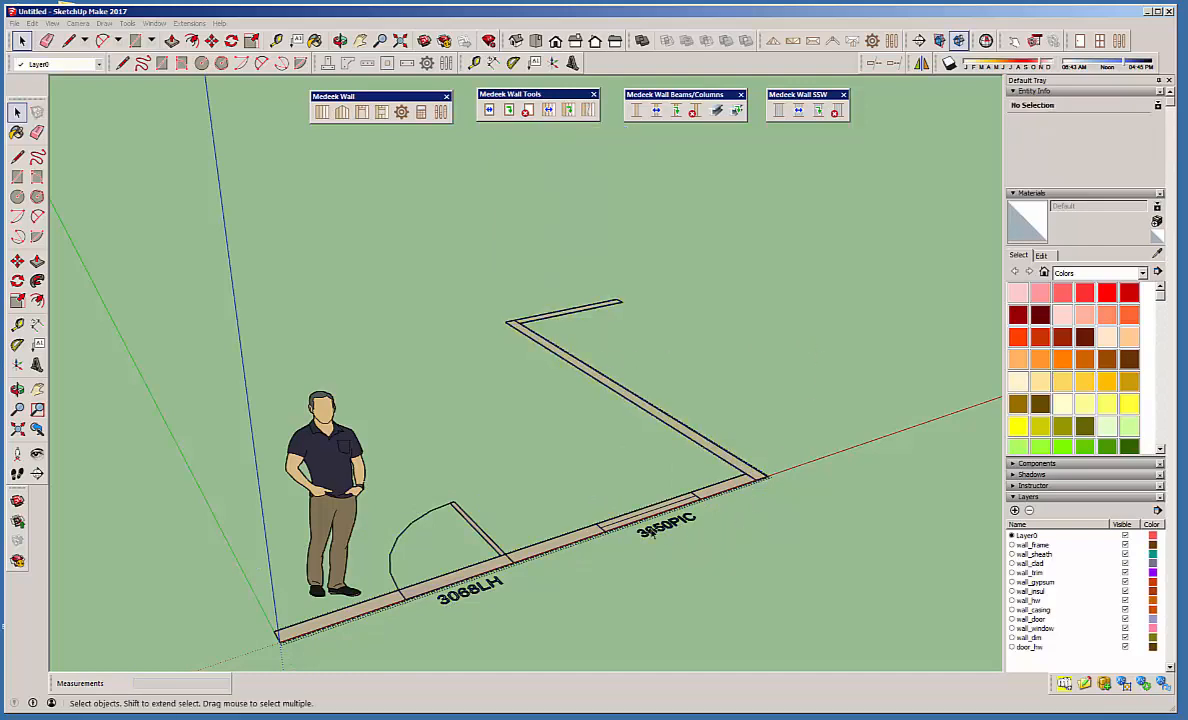
Examine the dashed sheathing, cladding and gypsum outlines around the 2D wall corner near the window.
{"action": "middle_click_drag", "start_coordinate": [800, 340], "coordinate": [594, 532]}
{"action": "scroll", "coordinate": [718, 508], "scroll_direction": "up", "scroll_amount": 8}
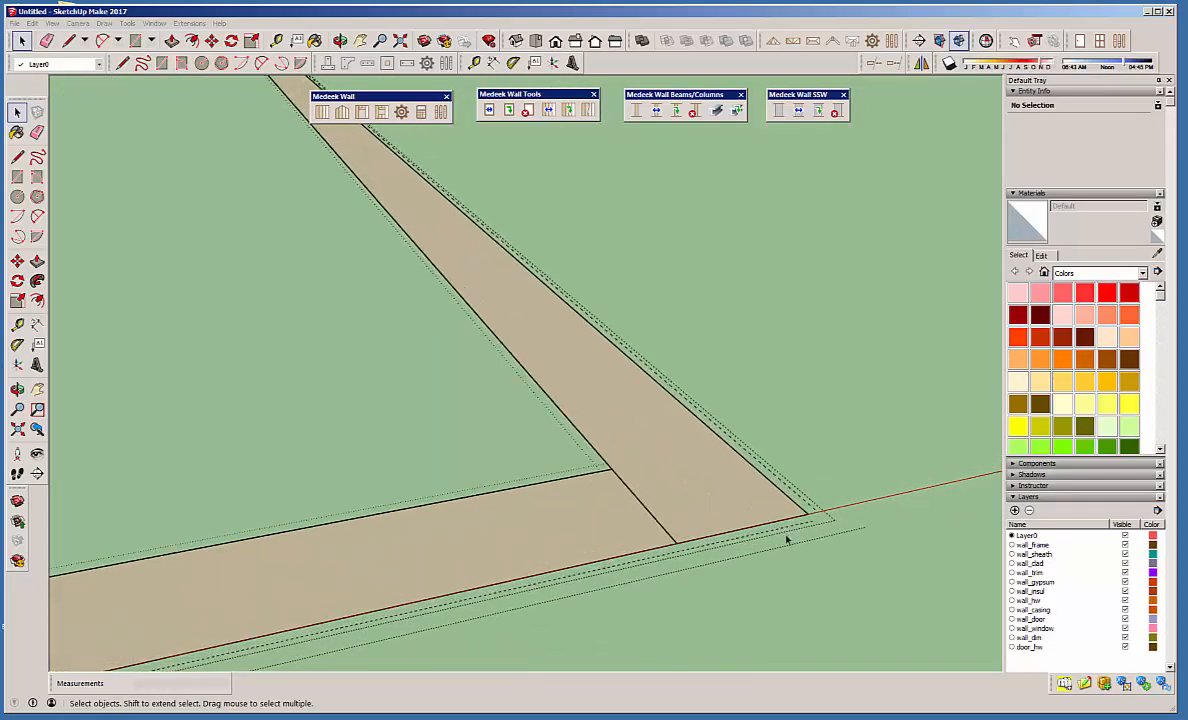
{"action": "middle_click_drag", "start_coordinate": [785, 540], "coordinate": [711, 643]}
{"action": "mouse_move", "coordinate": [684, 565]}
{"action": "middle_mouse_down"}
{"action": "mouse_move", "coordinate": [620, 514]}
{"action": "mouse_move", "coordinate": [562, 557]}
{"action": "mouse_move", "coordinate": [737, 483]}
{"action": "middle_mouse_up"}
{"action": "scroll", "coordinate": [853, 495], "scroll_direction": "down", "scroll_amount": 3}
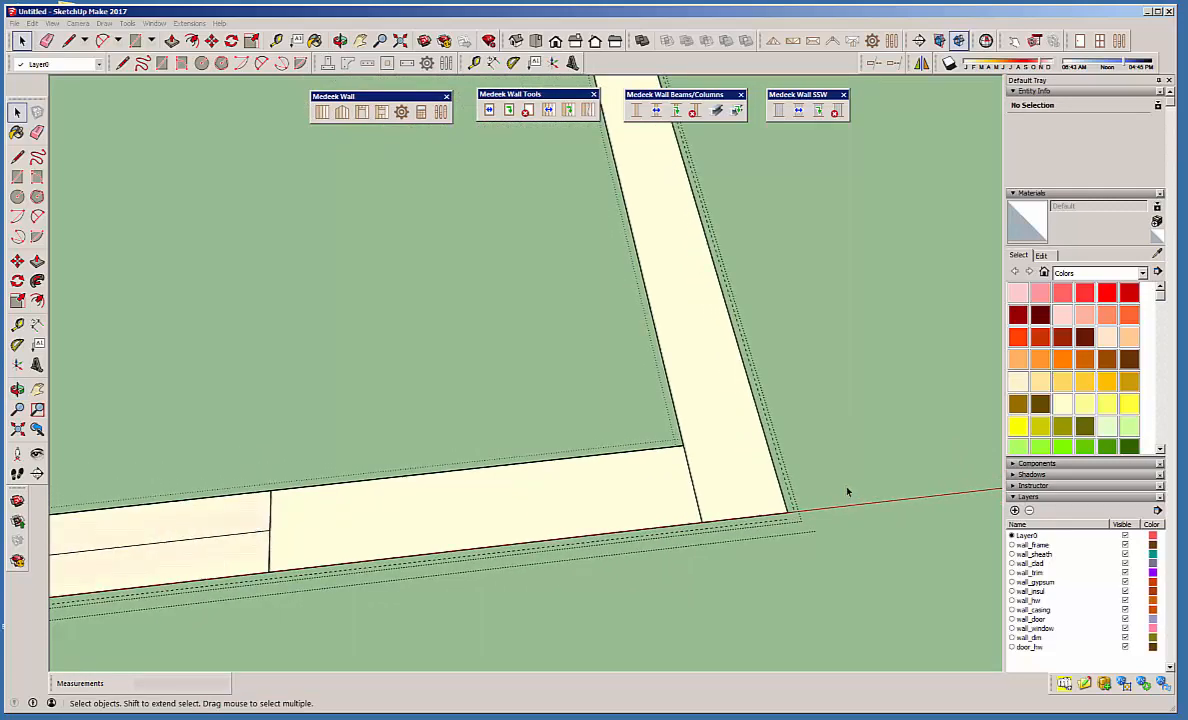
{"action": "middle_click_drag", "start_coordinate": [640, 553], "coordinate": [722, 390]}
{"action": "scroll", "coordinate": [719, 339], "scroll_direction": "down", "scroll_amount": 5}
{"action": "scroll", "coordinate": [833, 286], "scroll_direction": "down", "scroll_amount": 2}
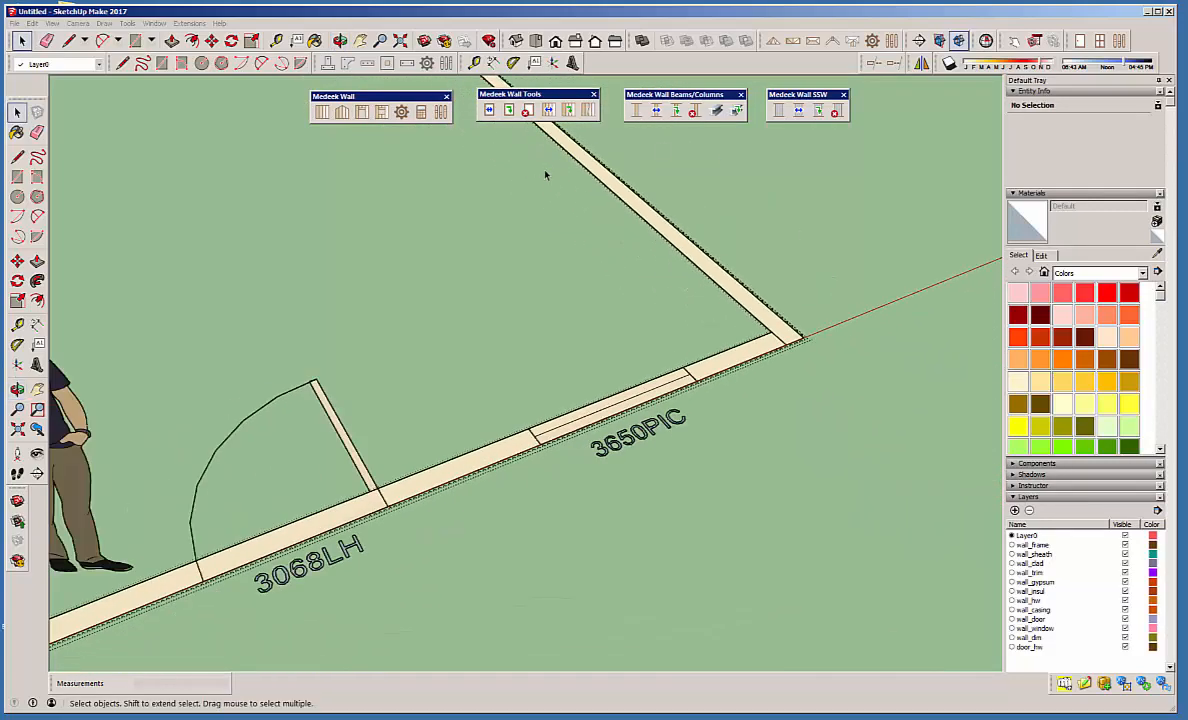
Set the 2D sheathing, cladding and gypsum outlines to OFF in the Medeek Wall global settings and save them.
{"action": "left_click", "coordinate": [441, 111]}
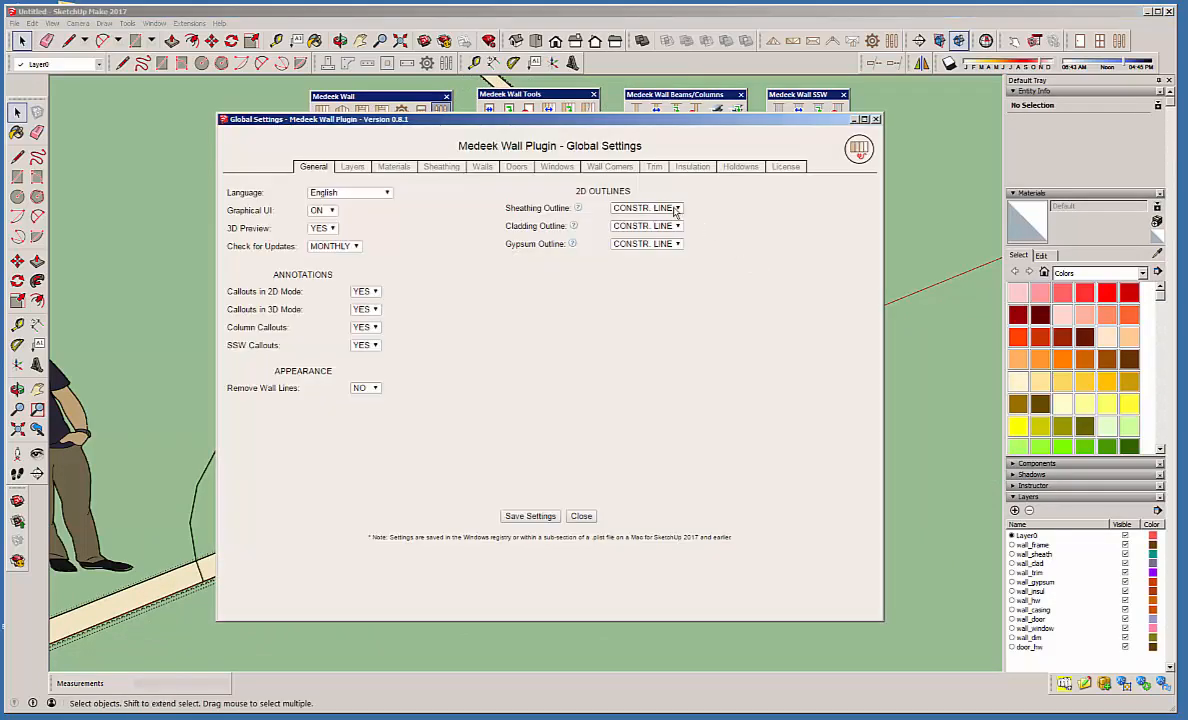
{"action": "left_click", "coordinate": [677, 209]}
{"action": "left_click", "coordinate": [634, 239]}
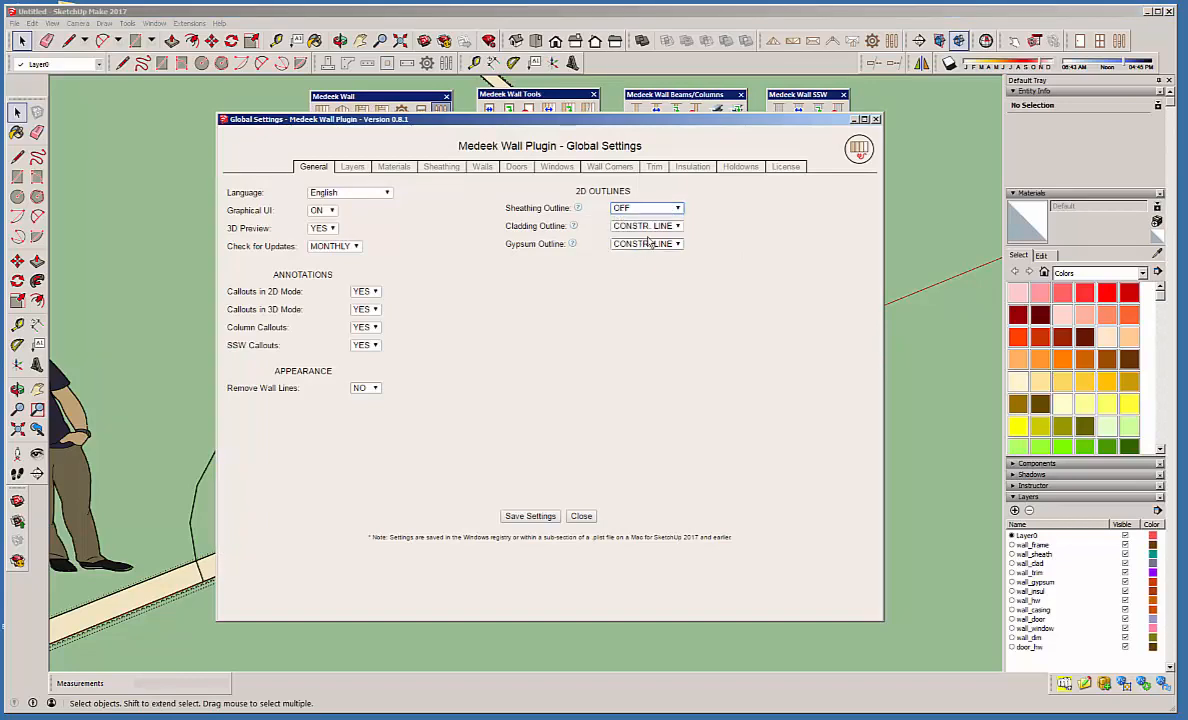
{"action": "left_click", "coordinate": [636, 226]}
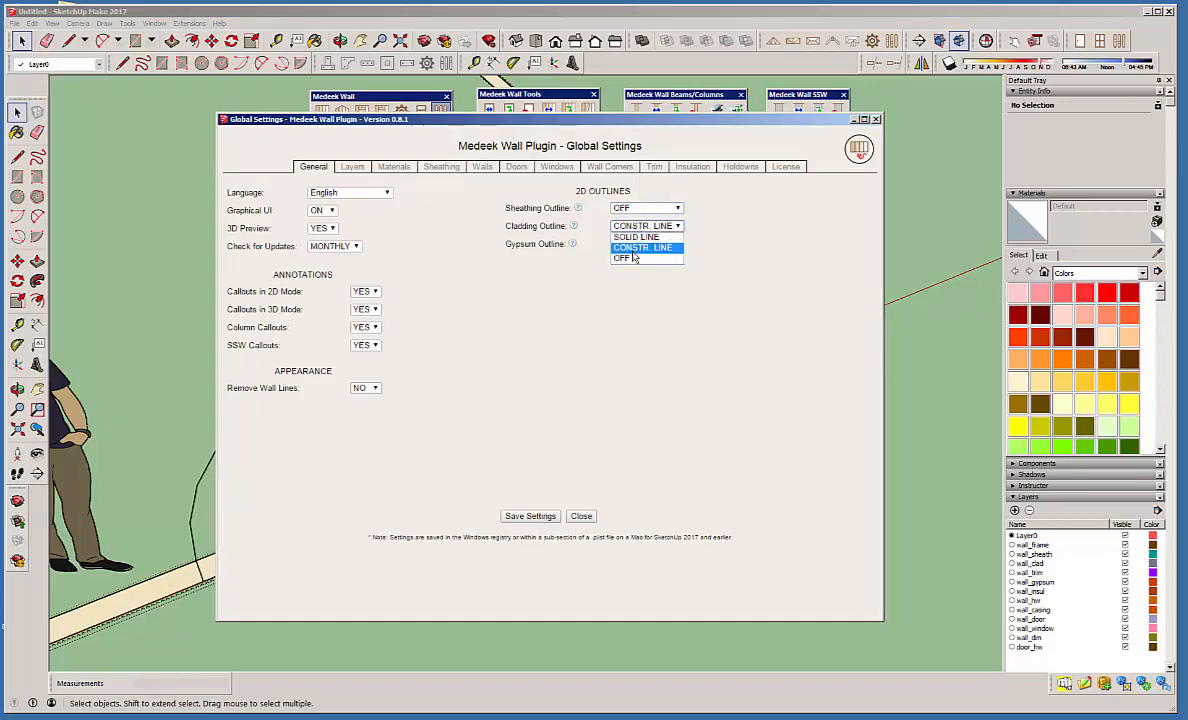
{"action": "left_click", "coordinate": [631, 259]}
{"action": "left_click", "coordinate": [636, 245]}
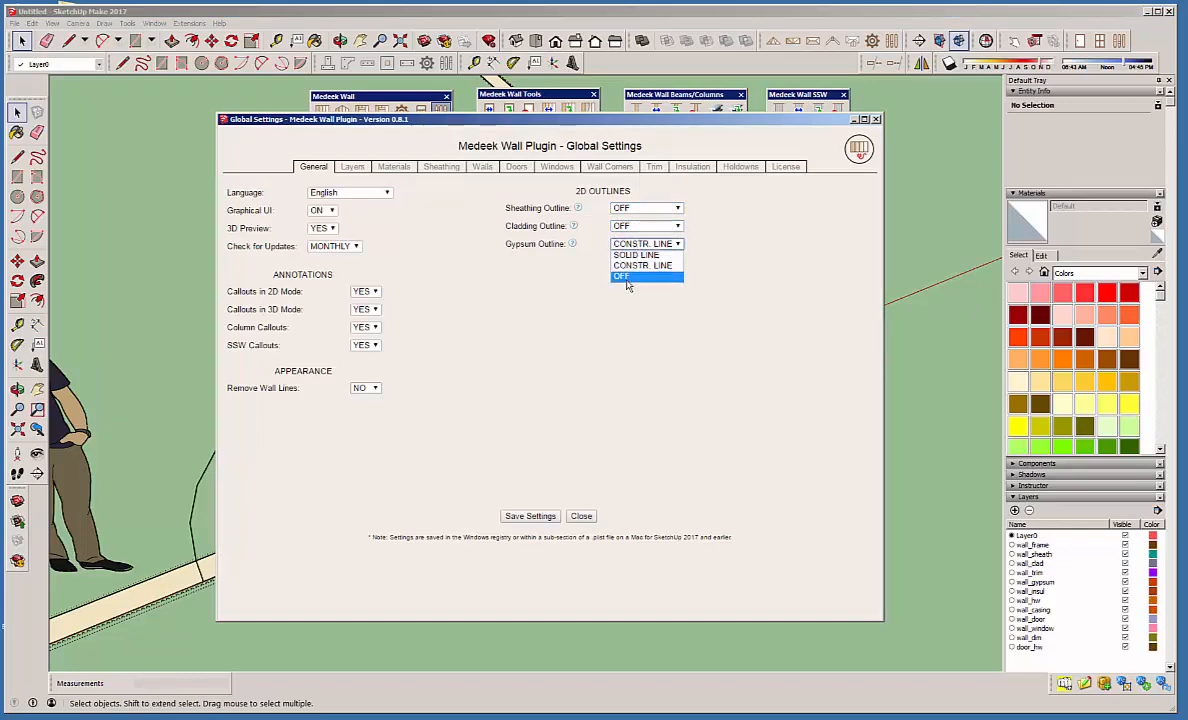
{"action": "left_click", "coordinate": [628, 278]}
{"action": "left_click", "coordinate": [530, 516]}
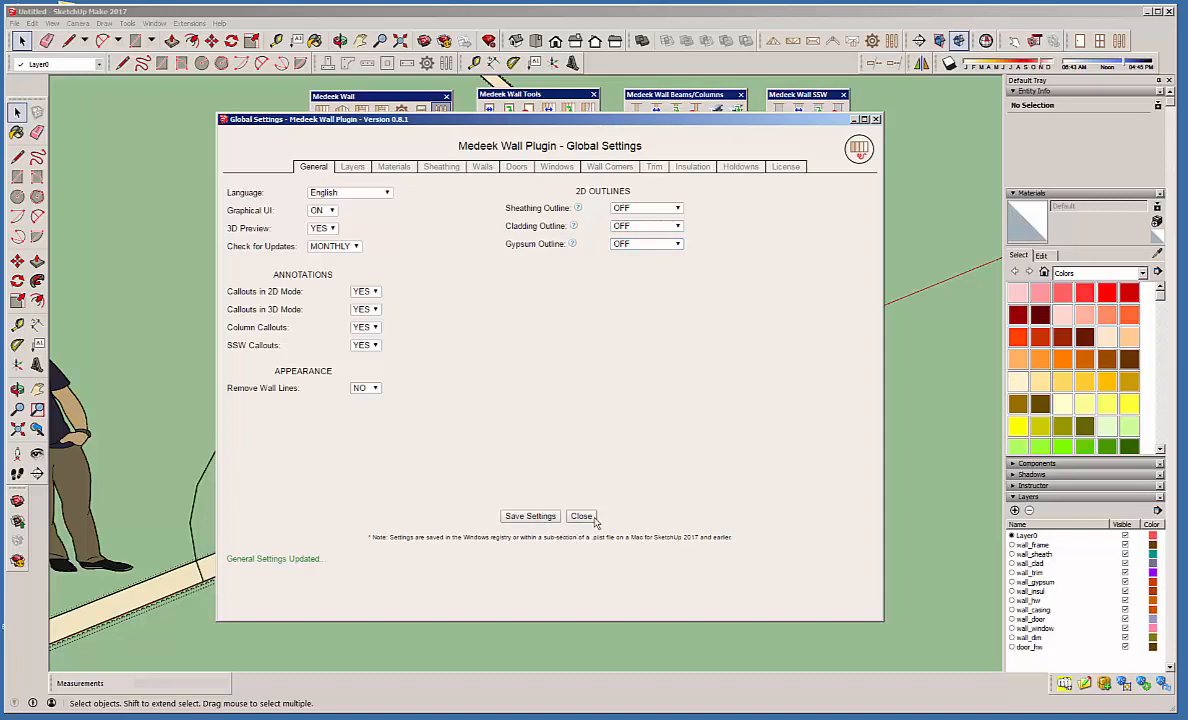
{"action": "left_click", "coordinate": [588, 518]}
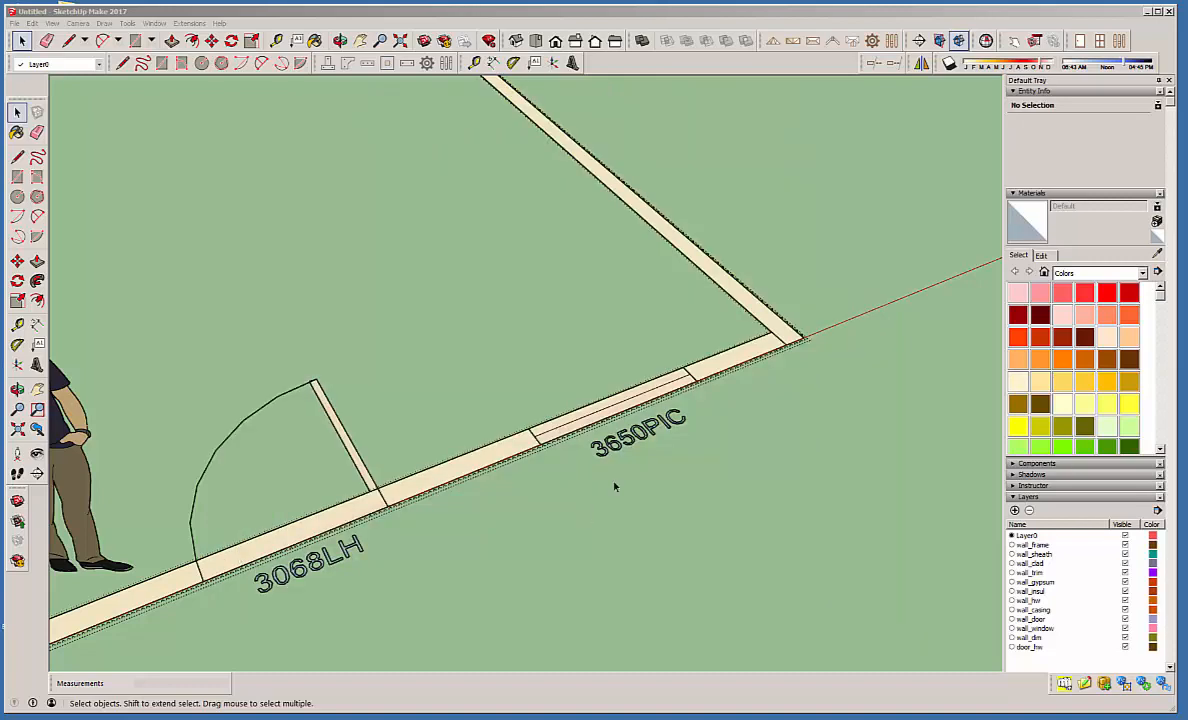
Regenerate the front wall by switching it to 3D (Full Framing) and back to 2D.
{"action": "left_click", "coordinate": [753, 345]}
{"action": "right_click", "coordinate": [749, 346]}
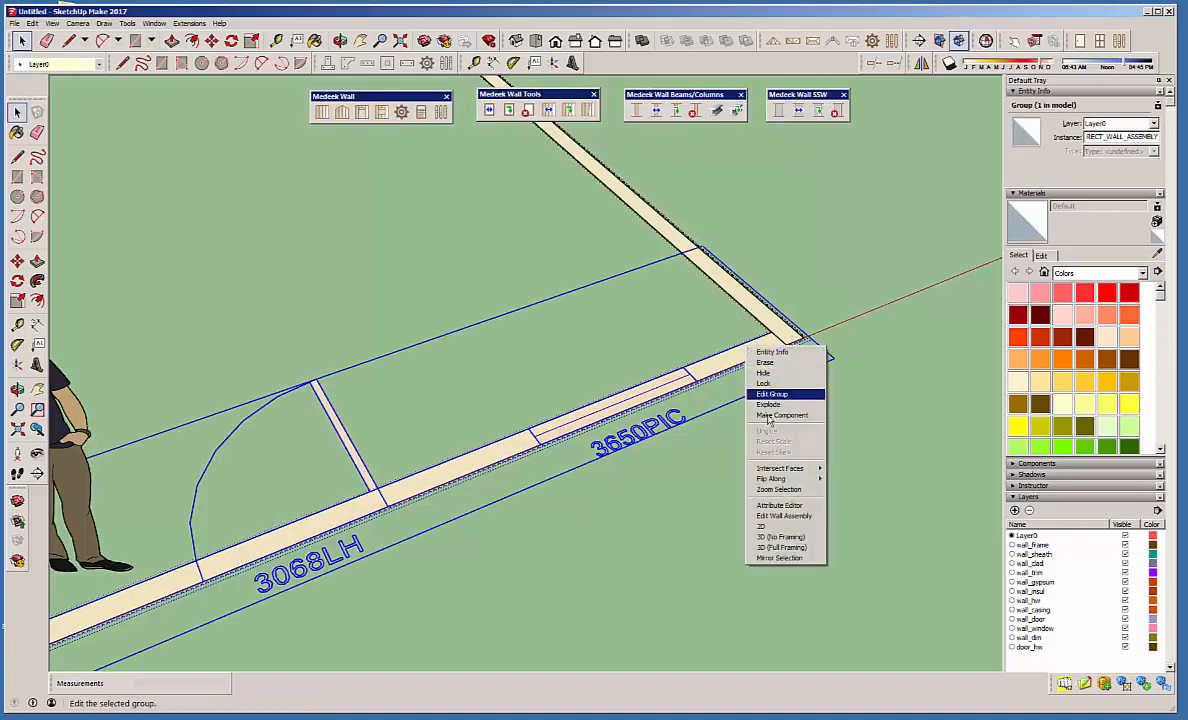
{"action": "left_click", "coordinate": [781, 548]}
{"action": "right_click", "coordinate": [667, 372]}
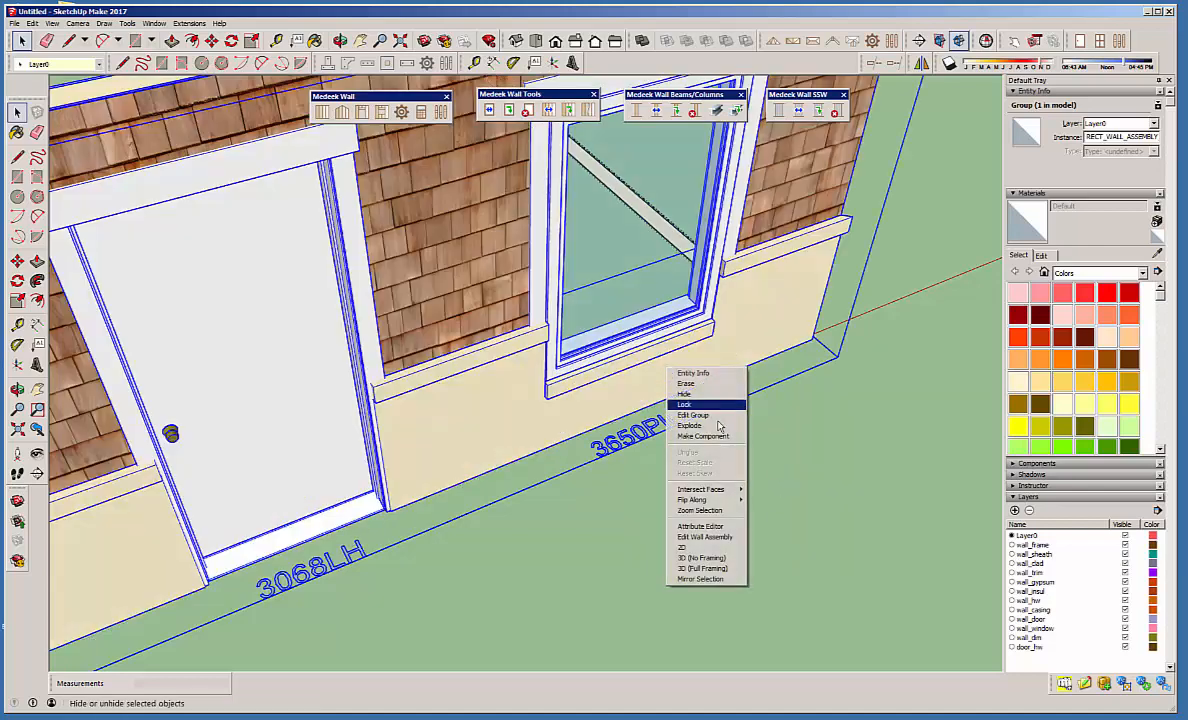
{"action": "left_click", "coordinate": [717, 550]}
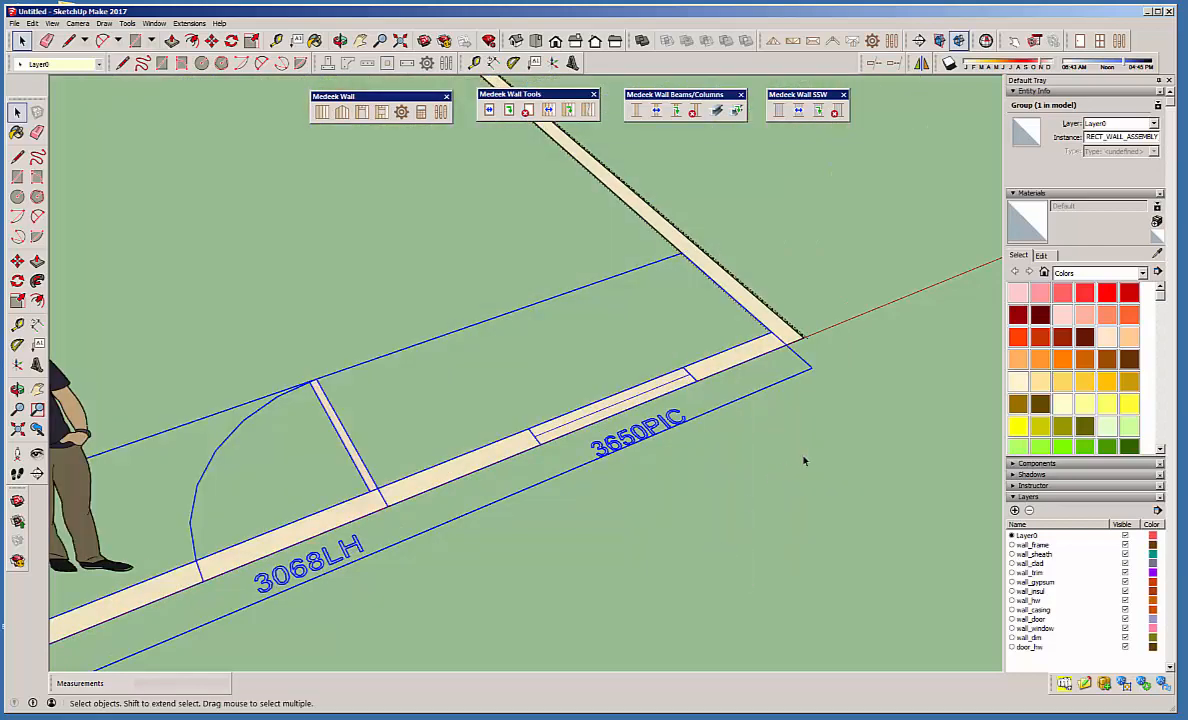
{"action": "left_click", "coordinate": [729, 411]}
Compare the regenerated front wall with the adjoining wall's outlines at their shared corner.
{"action": "middle_click_drag", "start_coordinate": [729, 411], "coordinate": [558, 384]}
{"action": "scroll", "coordinate": [814, 448], "scroll_direction": "up", "scroll_amount": 6}
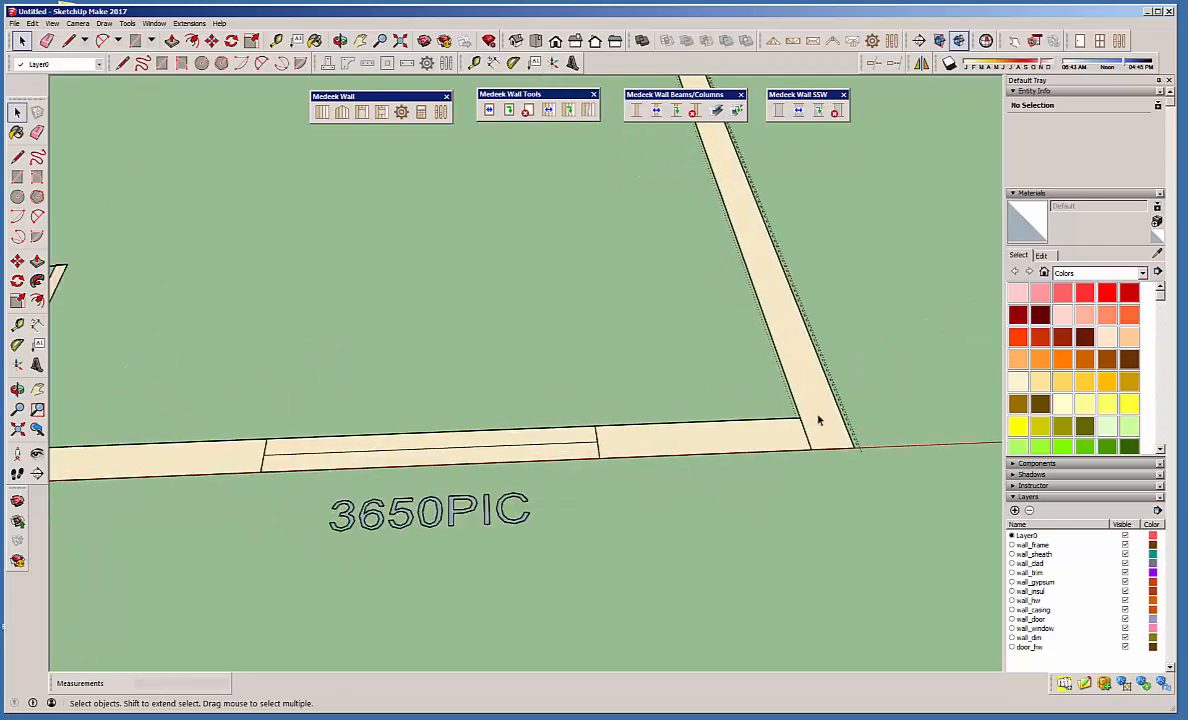
{"action": "middle_click_drag", "start_coordinate": [816, 453], "coordinate": [597, 469]}
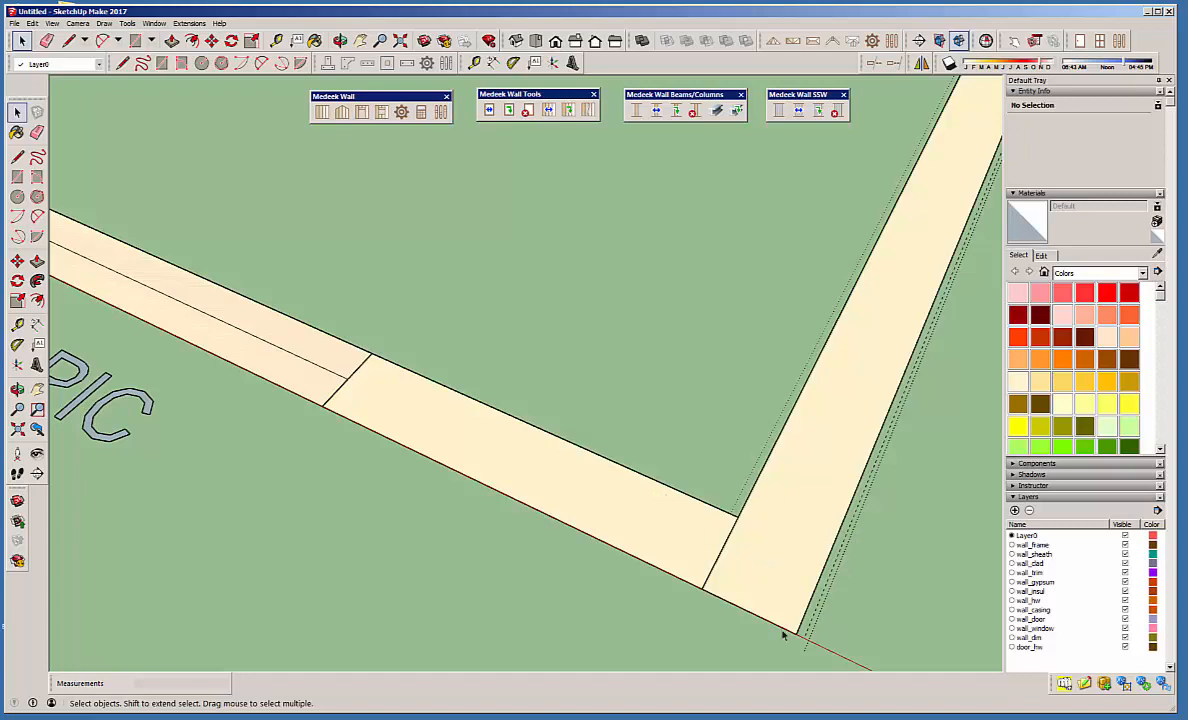
{"action": "scroll", "coordinate": [740, 548], "scroll_direction": "down", "scroll_amount": 6}
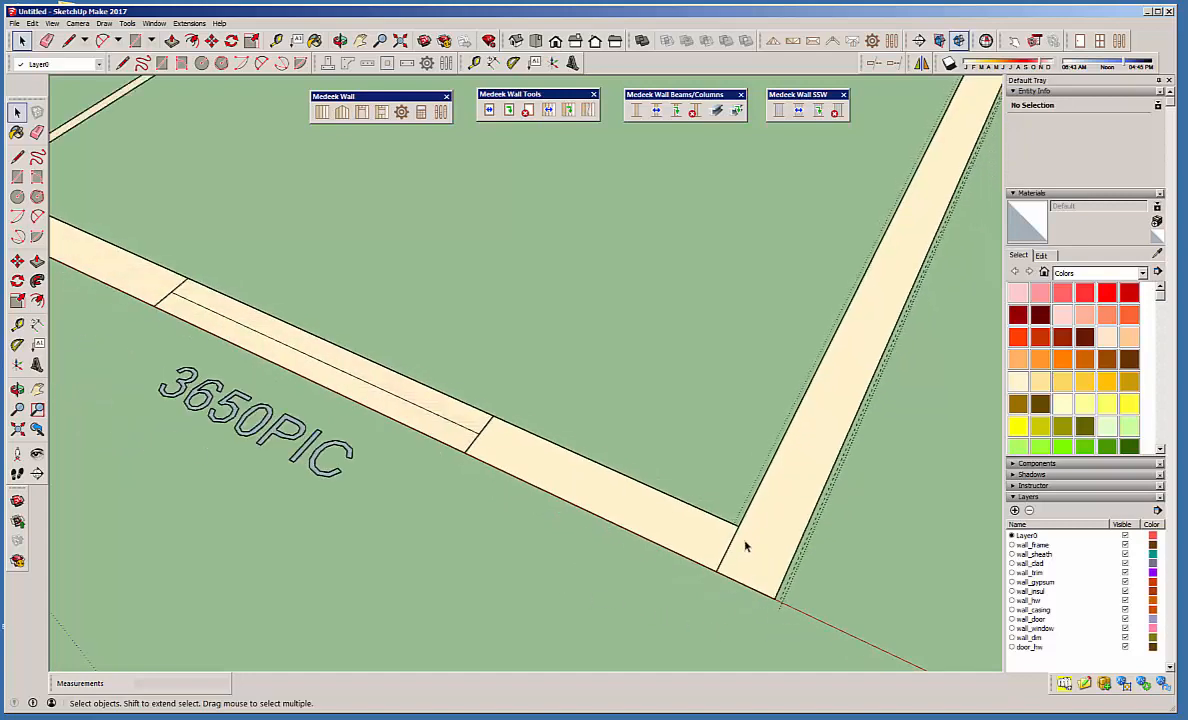
{"action": "scroll", "coordinate": [745, 546], "scroll_direction": "down", "scroll_amount": 3}
{"action": "middle_click_drag", "start_coordinate": [589, 443], "coordinate": [520, 502]}
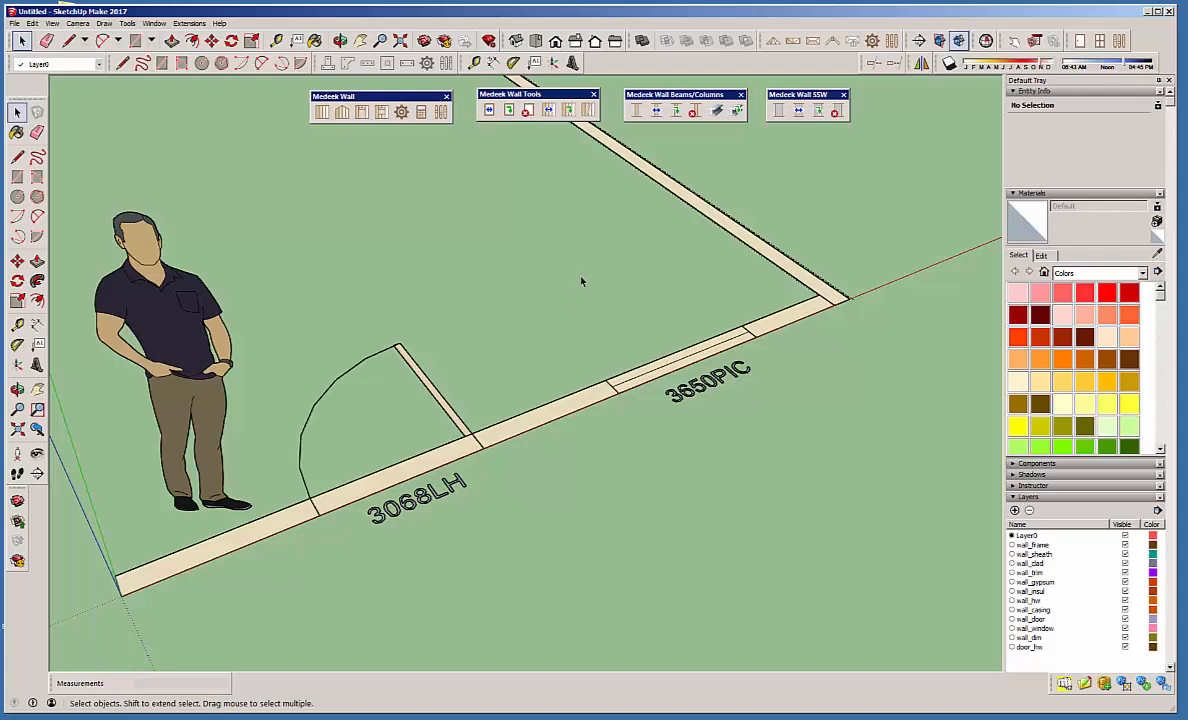
Review the annotation callout options in the Medeek Wall general global settings and close them.
{"action": "left_click", "coordinate": [401, 111]}
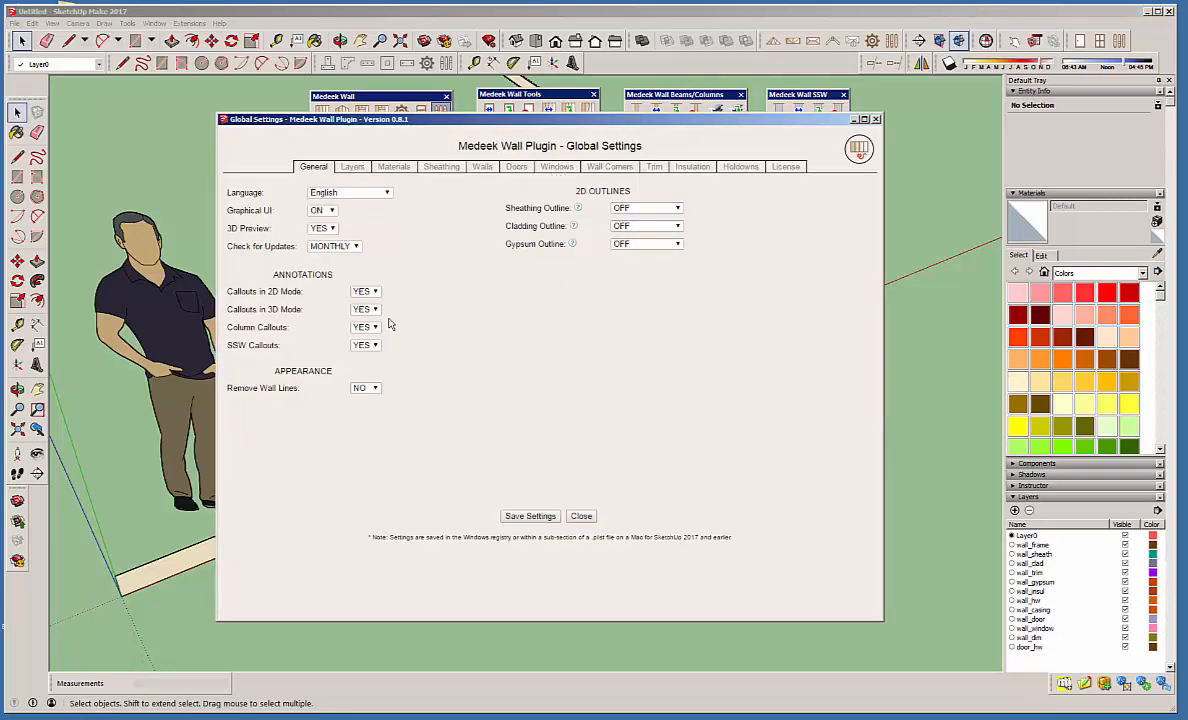
{"action": "left_click_drag", "start_coordinate": [572, 122], "coordinate": [881, 125]}
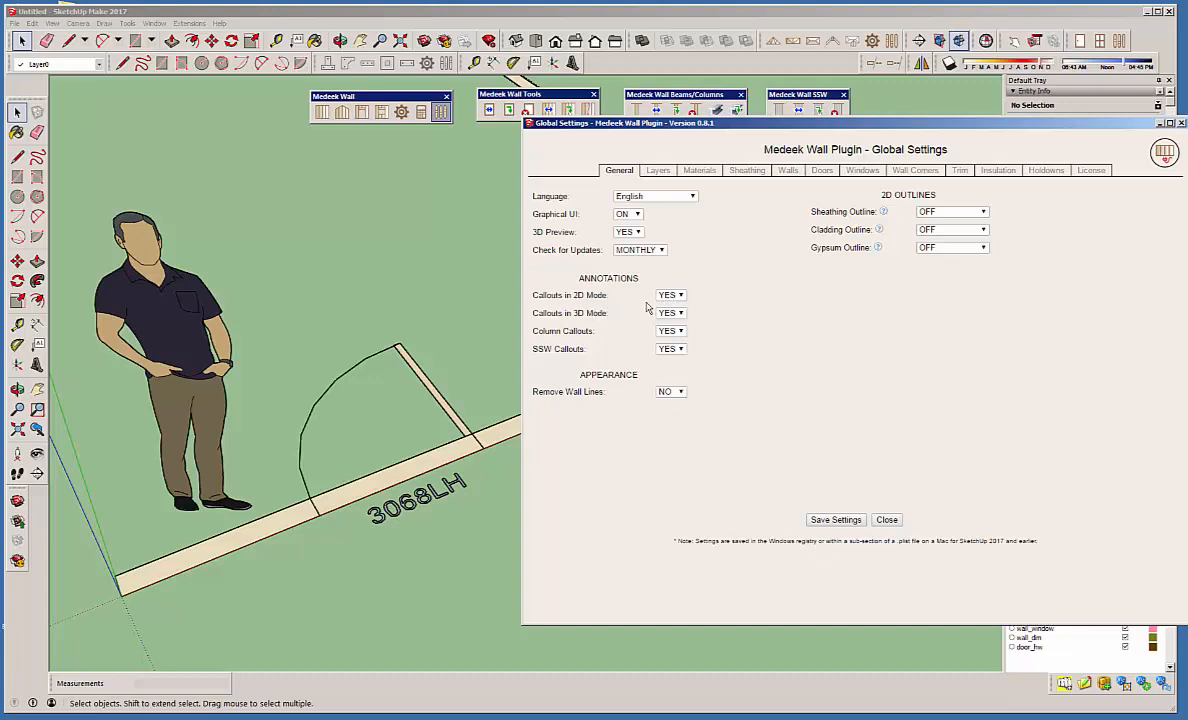
{"action": "left_click_drag", "start_coordinate": [780, 126], "coordinate": [1187, 112]}
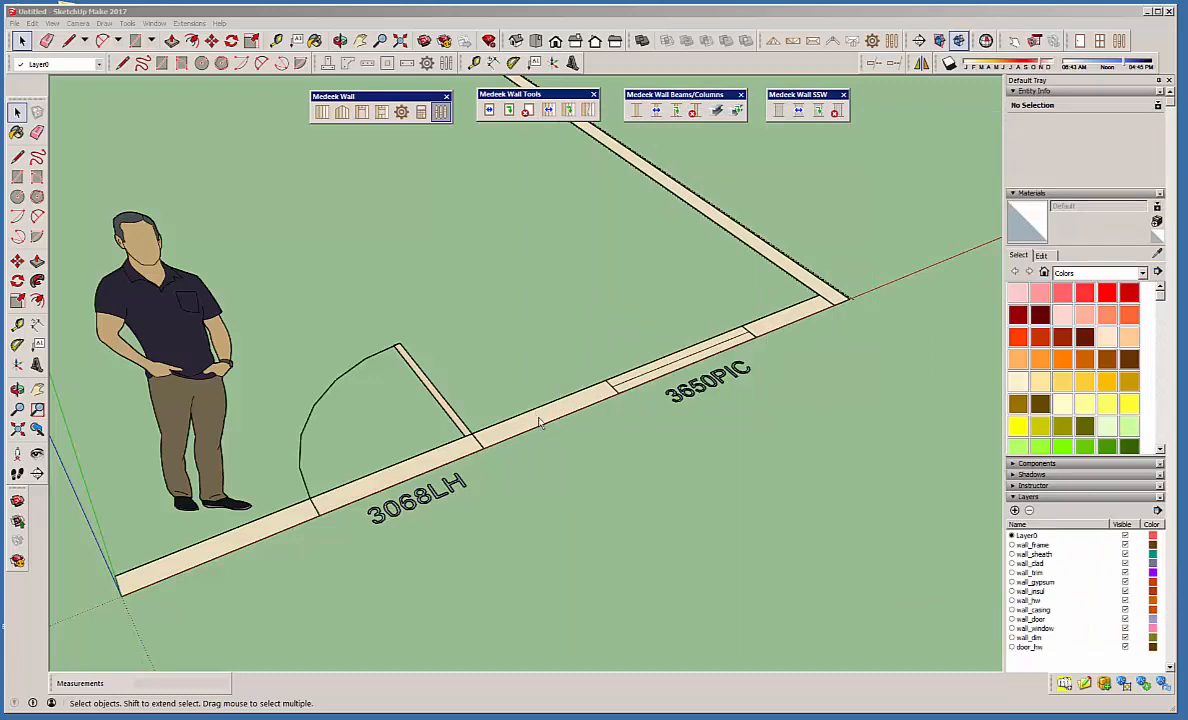
{"action": "left_click_drag", "start_coordinate": [1187, 120], "coordinate": [706, 137]}
{"action": "left_click", "coordinate": [691, 529]}
Switch the front wall with the door and window to 3D (Full Framing).
{"action": "right_click", "coordinate": [535, 433]}
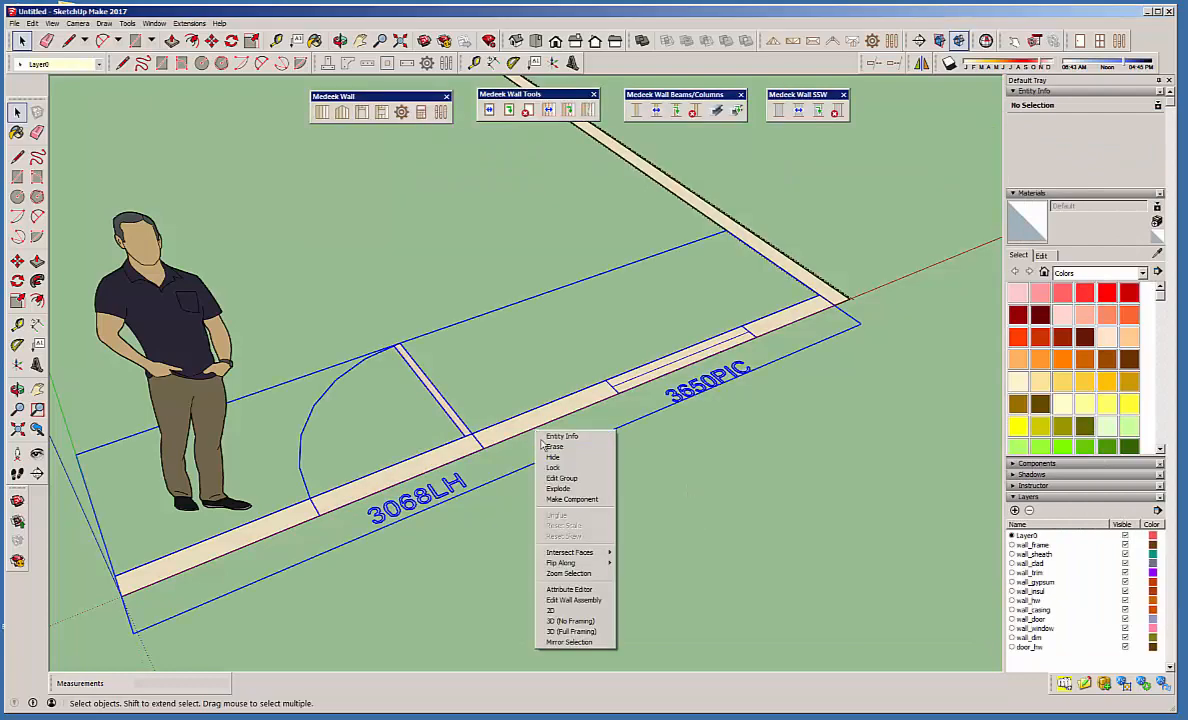
{"action": "left_click", "coordinate": [580, 633]}
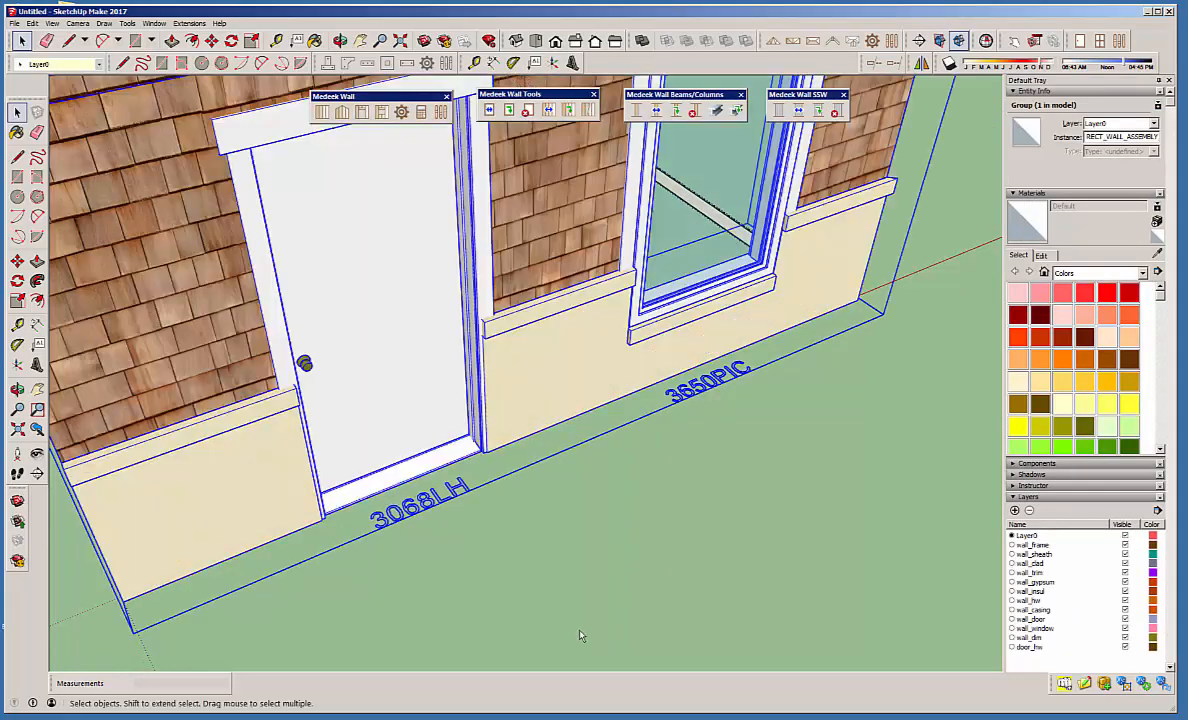
{"action": "scroll", "coordinate": [600, 525], "scroll_direction": "down", "scroll_amount": 4}
{"action": "scroll", "coordinate": [657, 464], "scroll_direction": "down", "scroll_amount": 1}
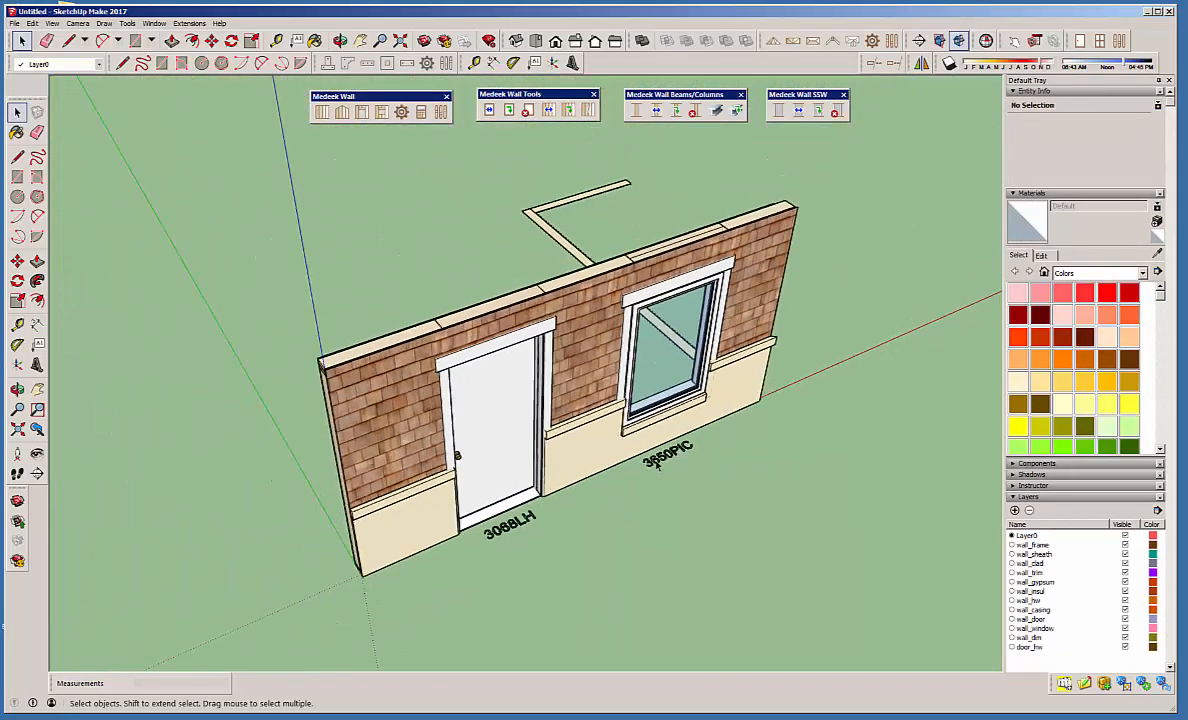
{"action": "scroll", "coordinate": [657, 464], "scroll_direction": "up", "scroll_amount": 2}
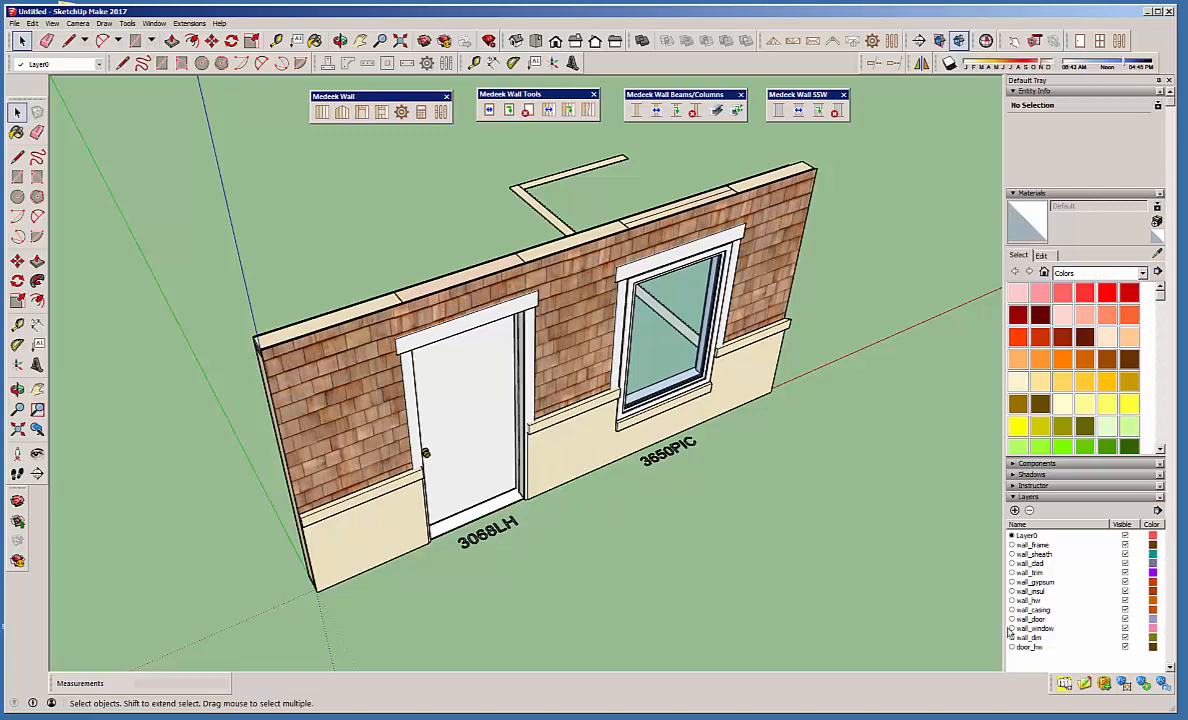
Toggle the visibility of the wall_dim layer off and on to examine the front wall's door and window callouts and top outlines.
{"action": "left_click", "coordinate": [1125, 637]}
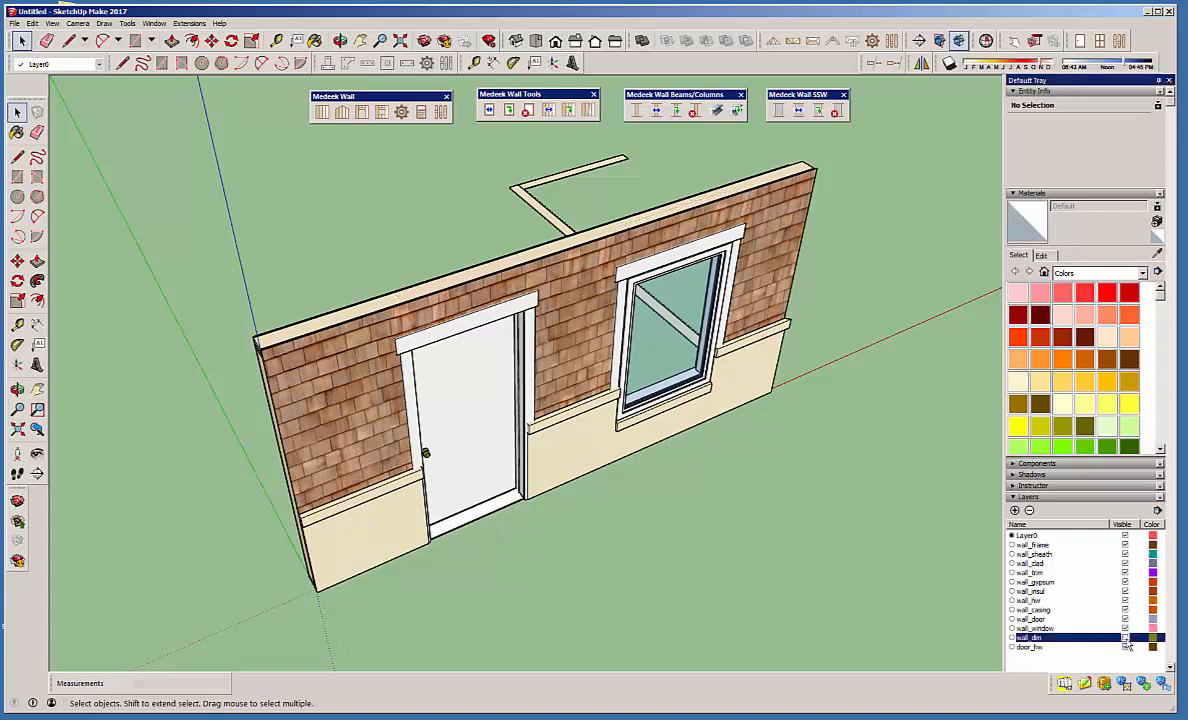
{"action": "left_click", "coordinate": [1125, 637]}
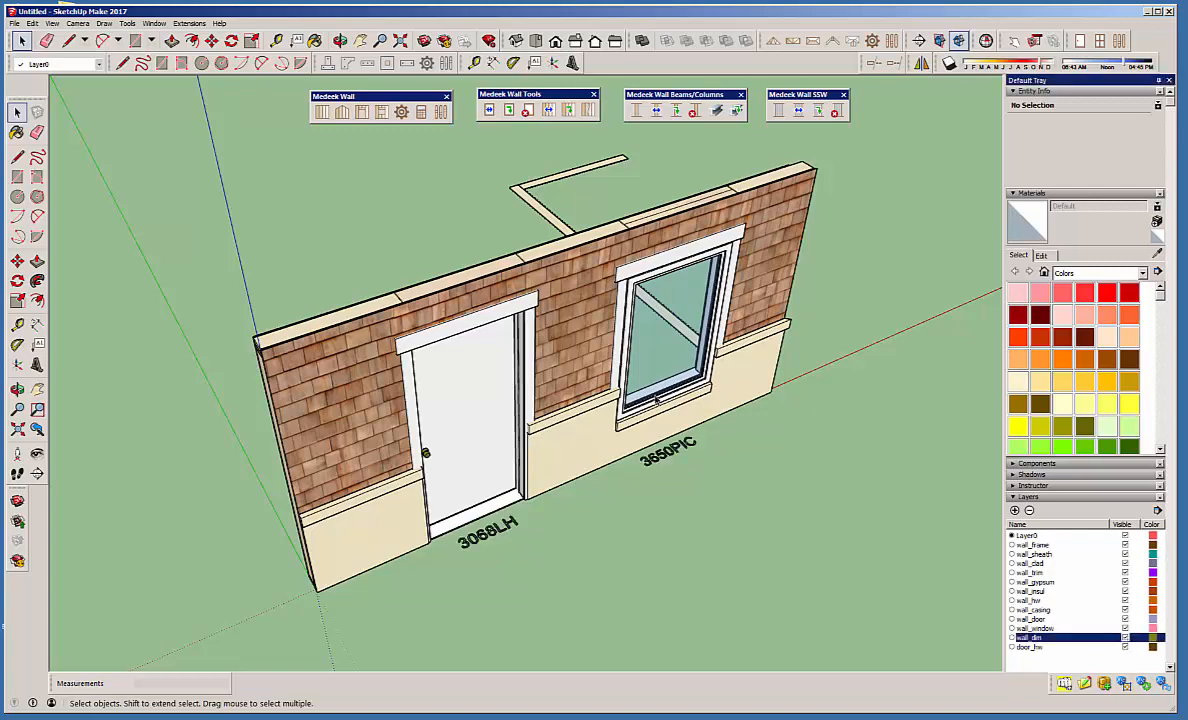
{"action": "middle_click_drag", "start_coordinate": [503, 307], "coordinate": [955, 415]}
{"action": "middle_click_drag", "start_coordinate": [556, 413], "coordinate": [693, 356]}
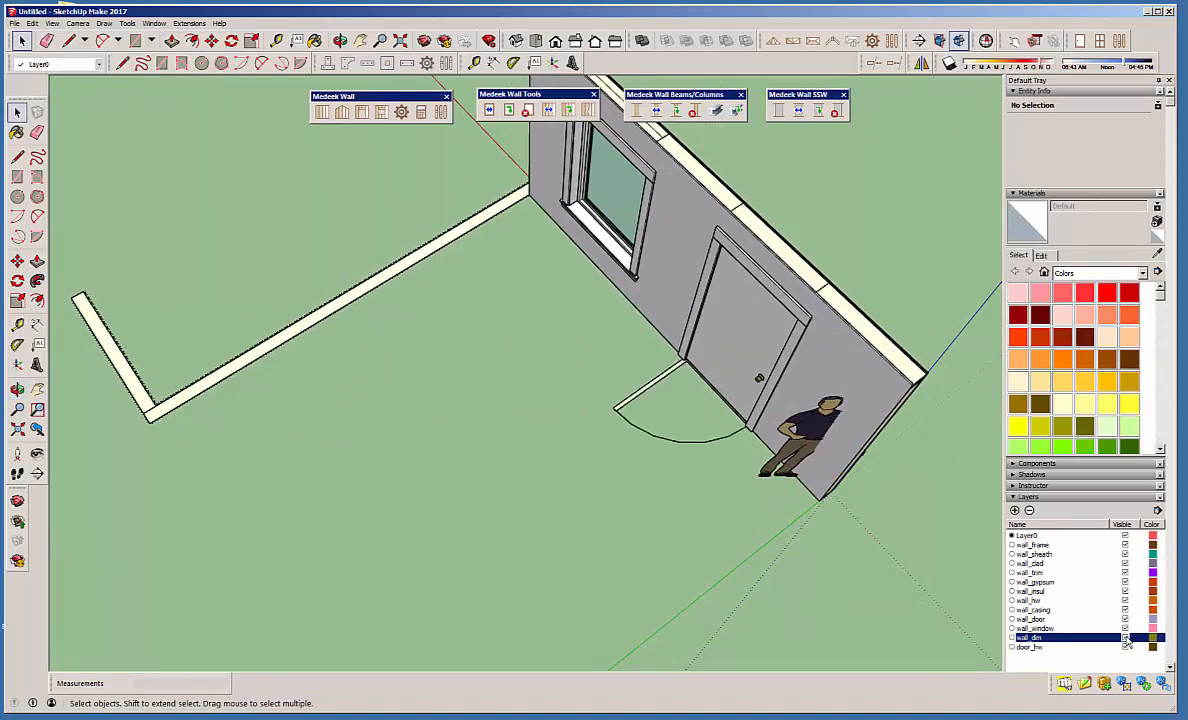
{"action": "middle_click_drag", "start_coordinate": [700, 380], "coordinate": [94, 293]}
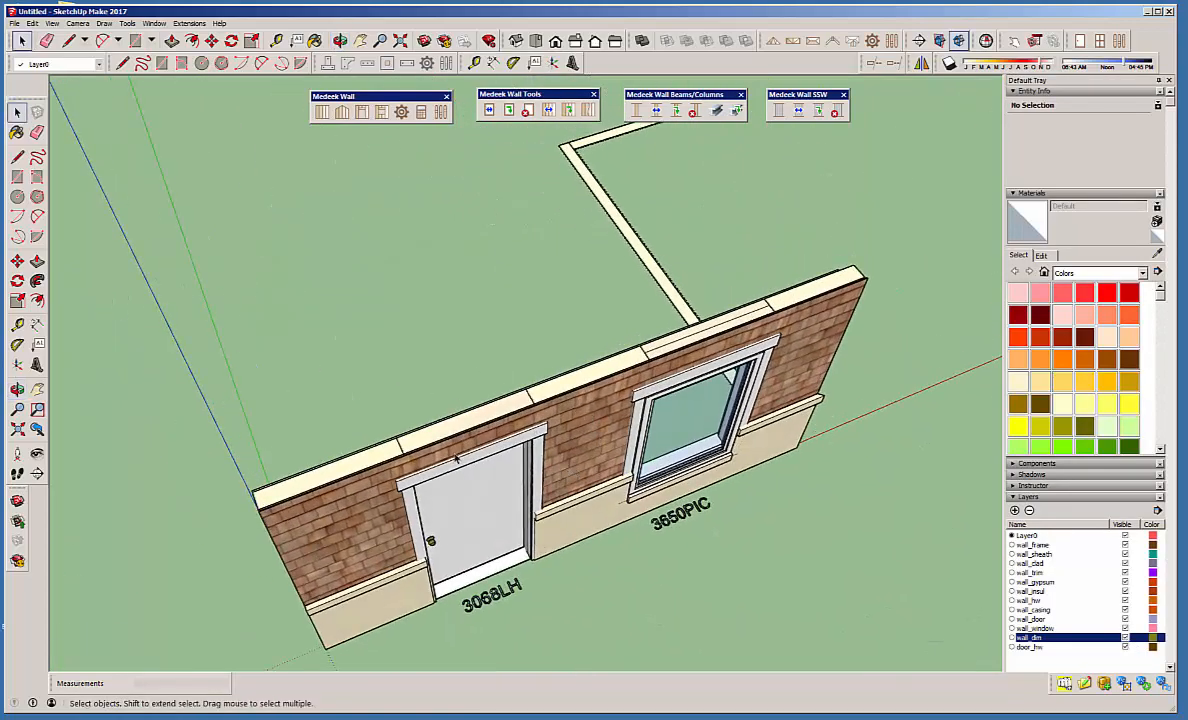
{"action": "scroll", "coordinate": [456, 457], "scroll_direction": "up", "scroll_amount": 1}
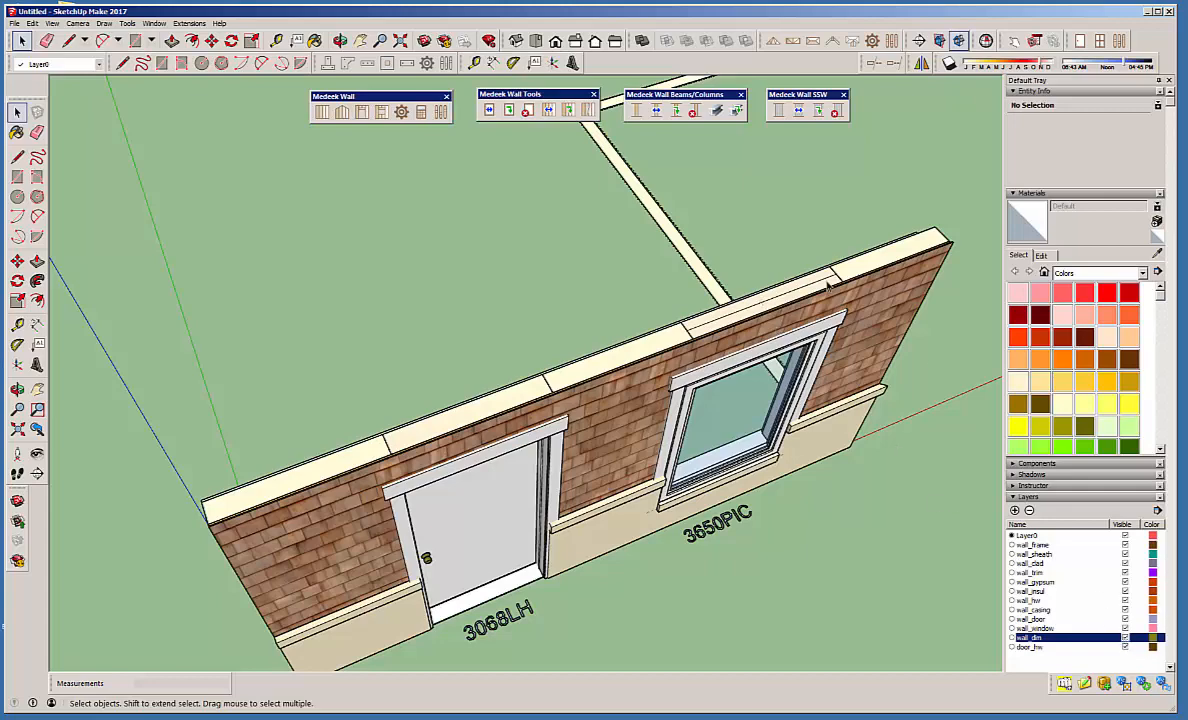
{"action": "left_click", "coordinate": [1125, 638]}
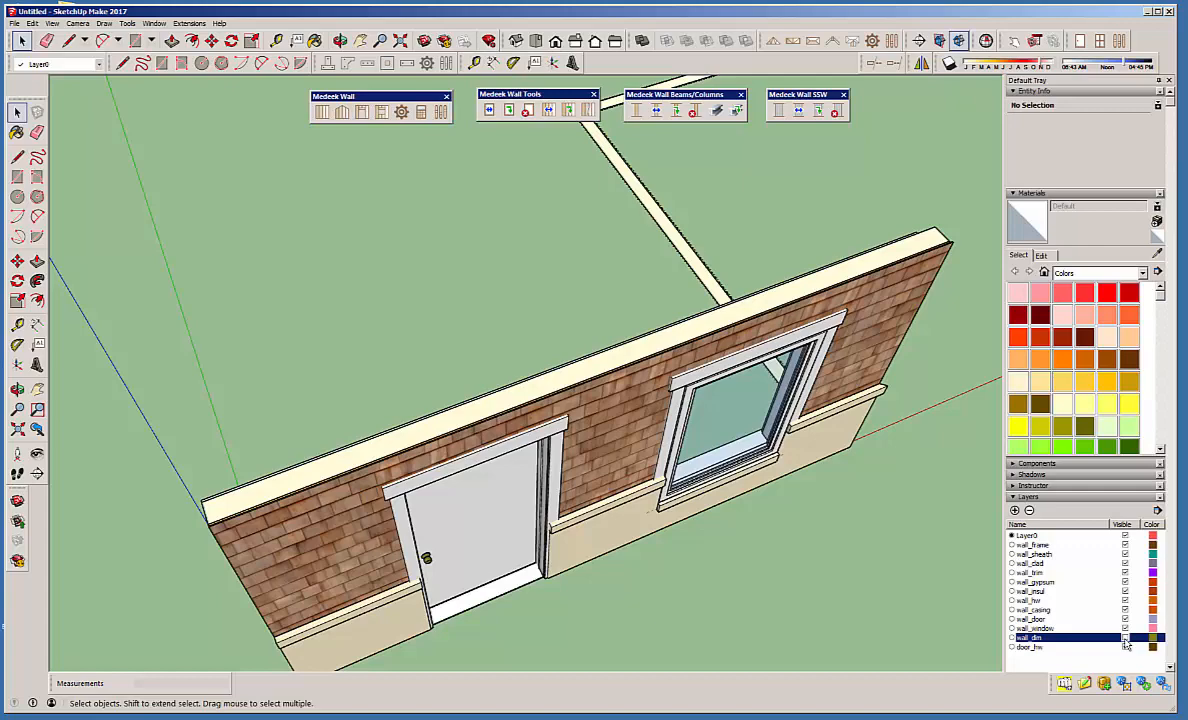
{"action": "left_click", "coordinate": [1125, 638]}
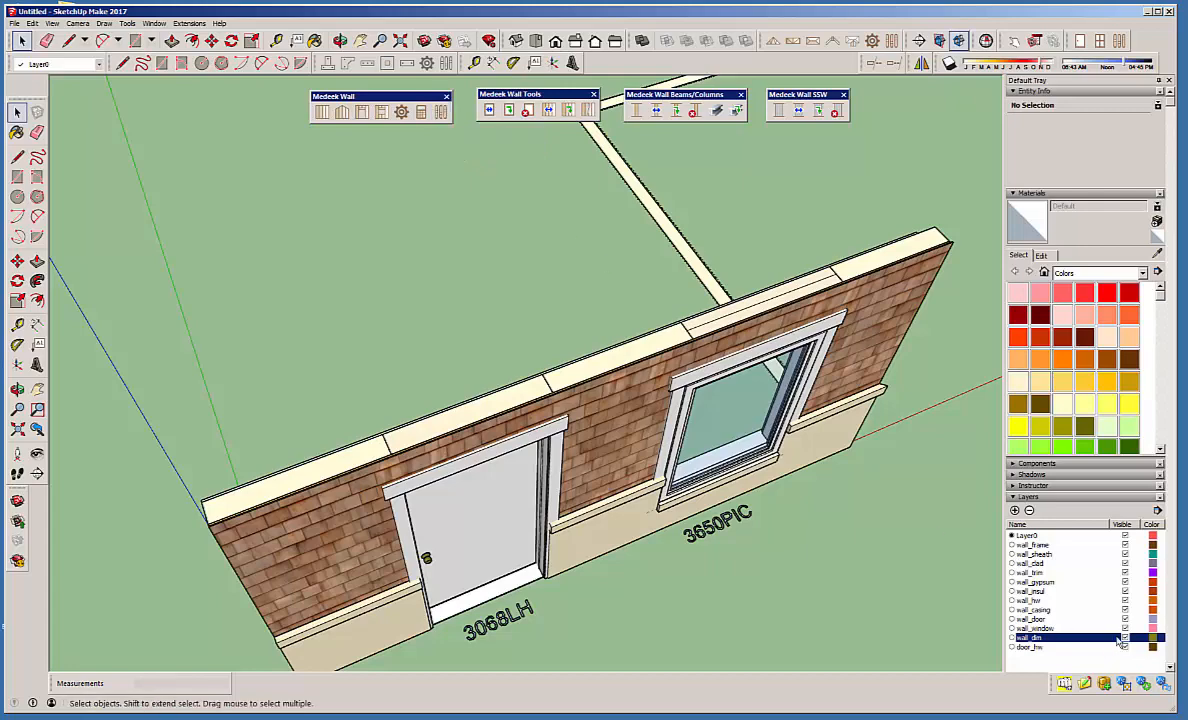
Check the callout options in the global settings, then switch the side wall adjoining the window end to 3D (Full Framing).
{"action": "left_click", "coordinate": [440, 113]}
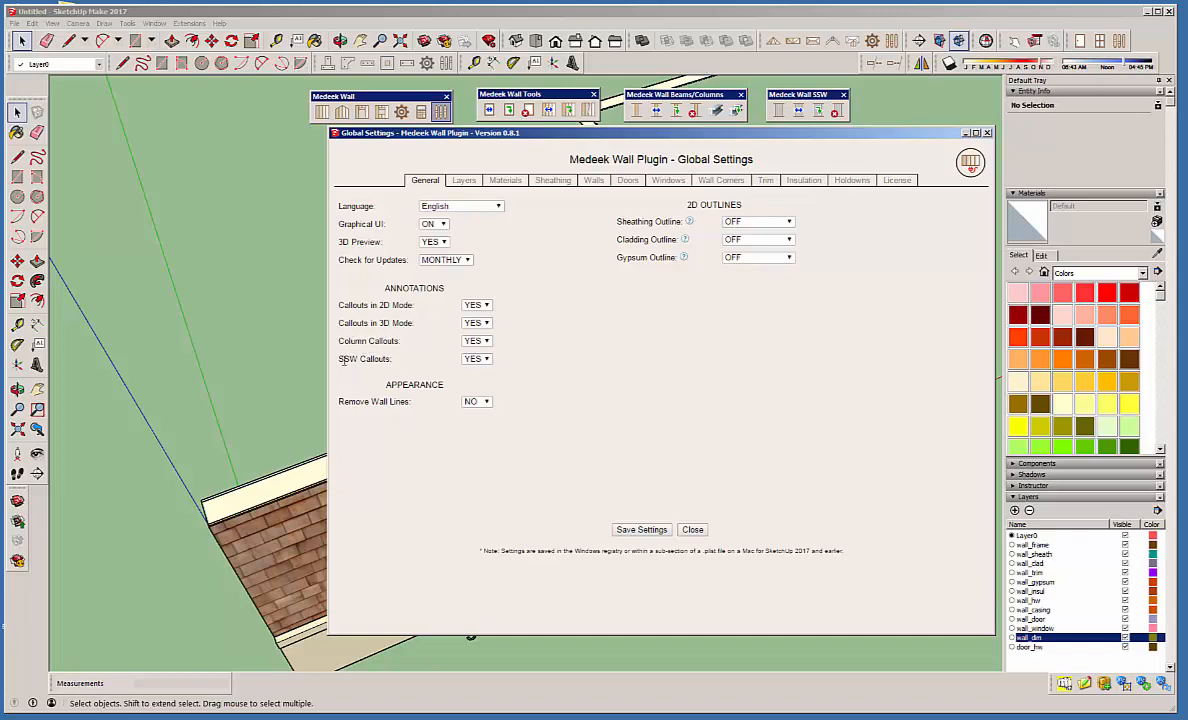
{"action": "left_click", "coordinate": [987, 134]}
{"action": "right_click", "coordinate": [702, 269]}
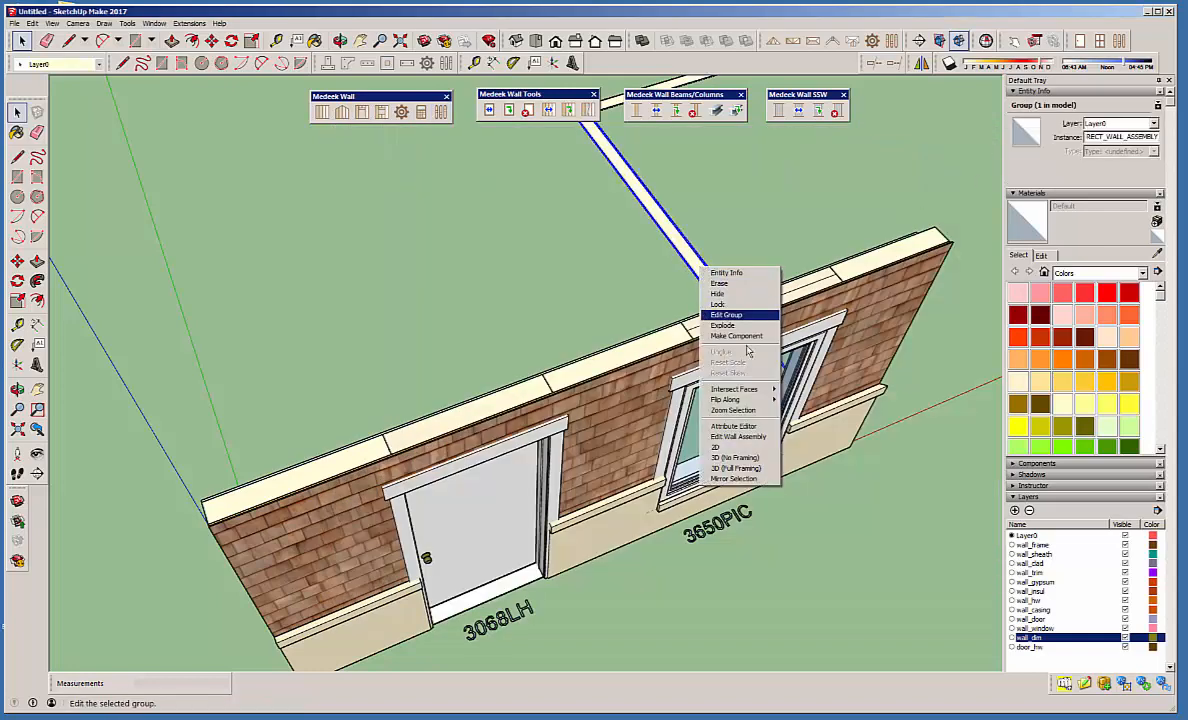
{"action": "left_click", "coordinate": [736, 468]}
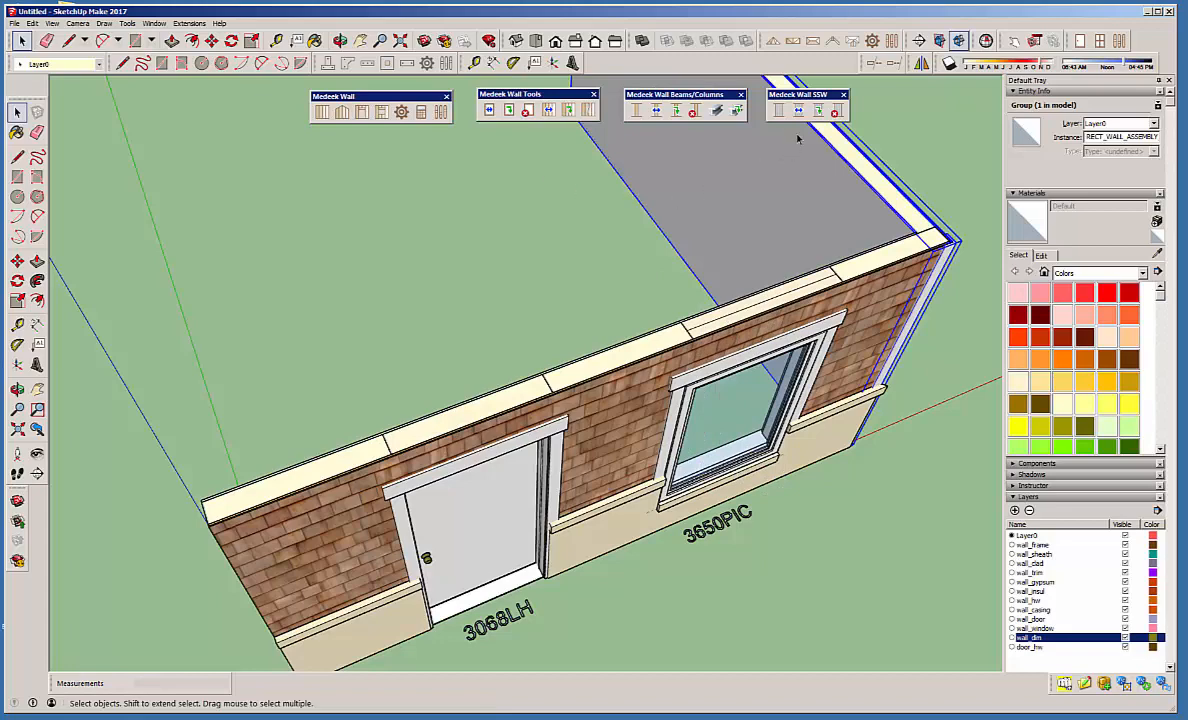
Insert an SSW24X8 shear wall panel with 0 king studs in the side wall, about 4' 4 3/16" along it.
{"action": "left_click", "coordinate": [778, 110]}
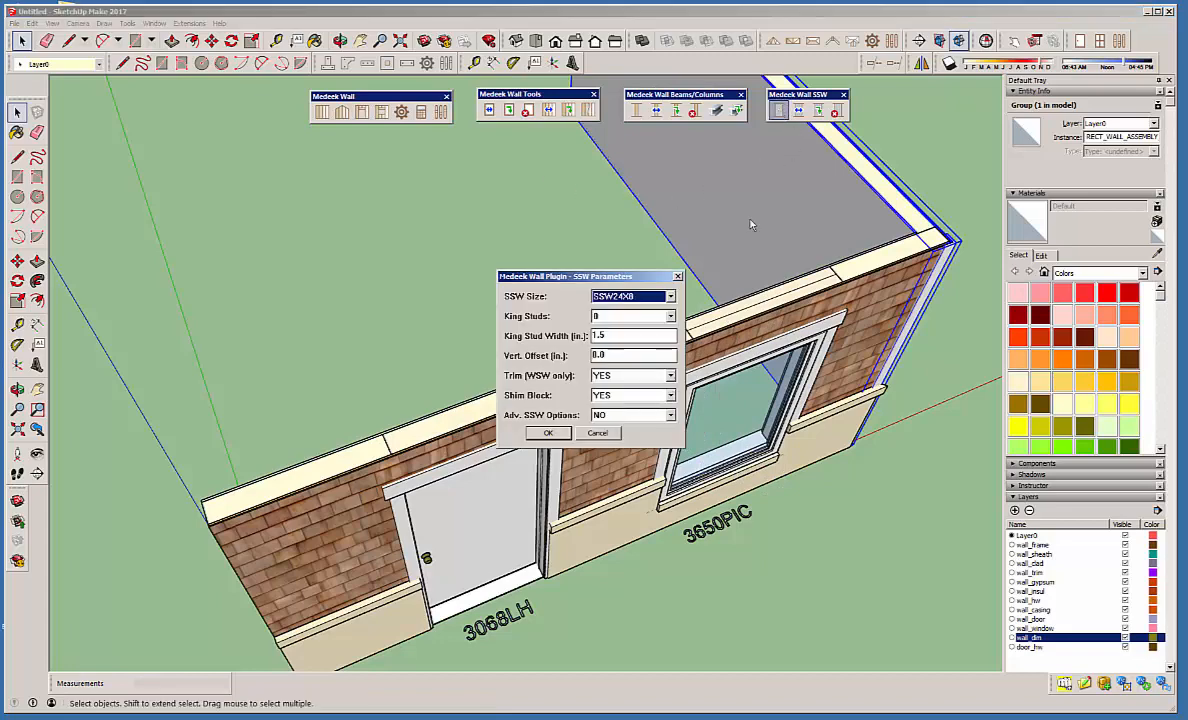
{"action": "left_click", "coordinate": [548, 432]}
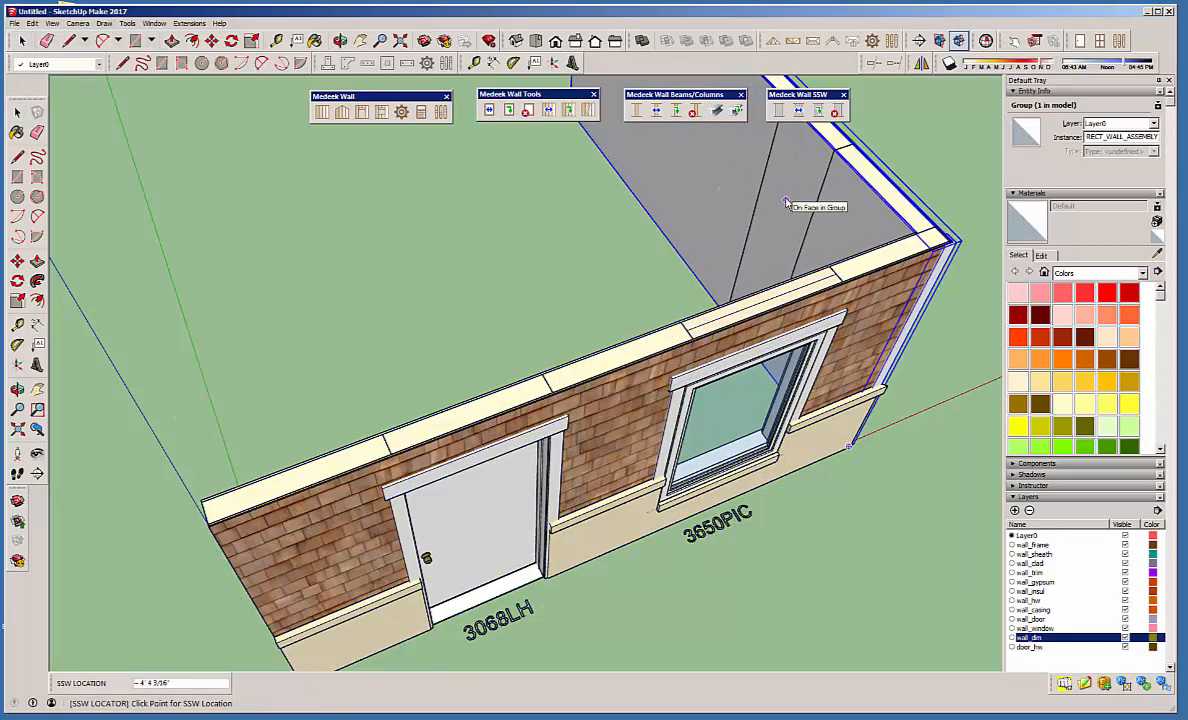
{"action": "left_click", "coordinate": [786, 203]}
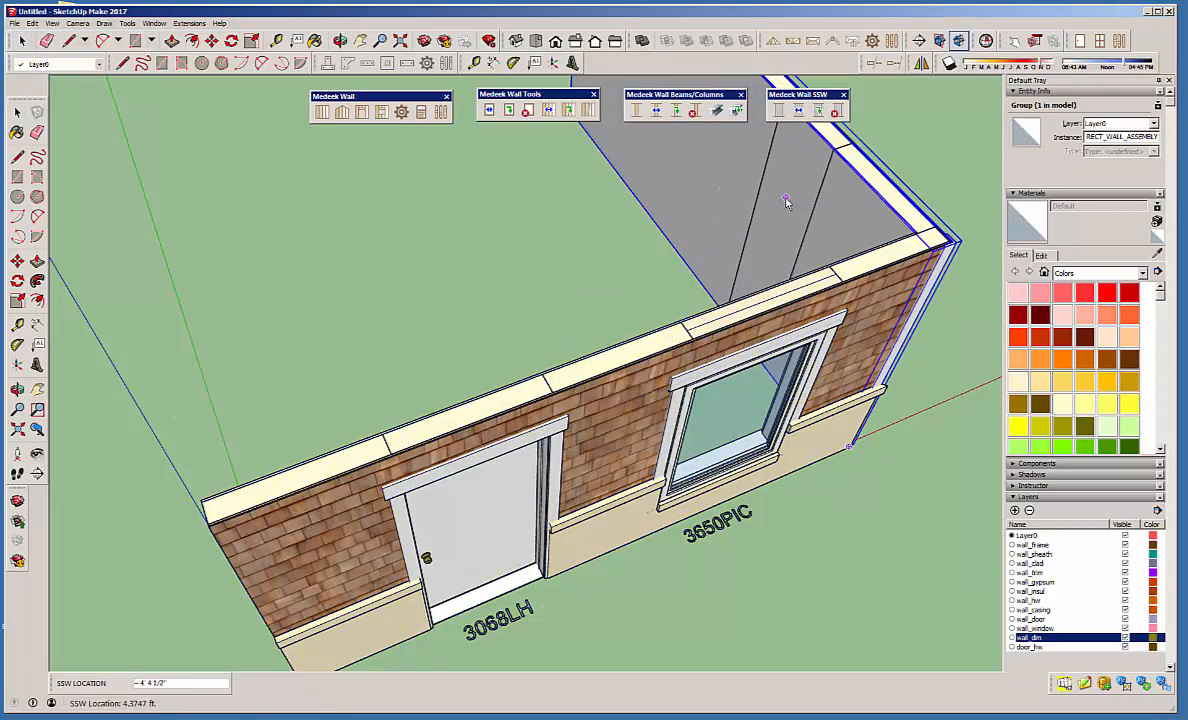
Add a 6X6 column to the side wall, between the shear wall panel and the far corner.
{"action": "left_click", "coordinate": [640, 113]}
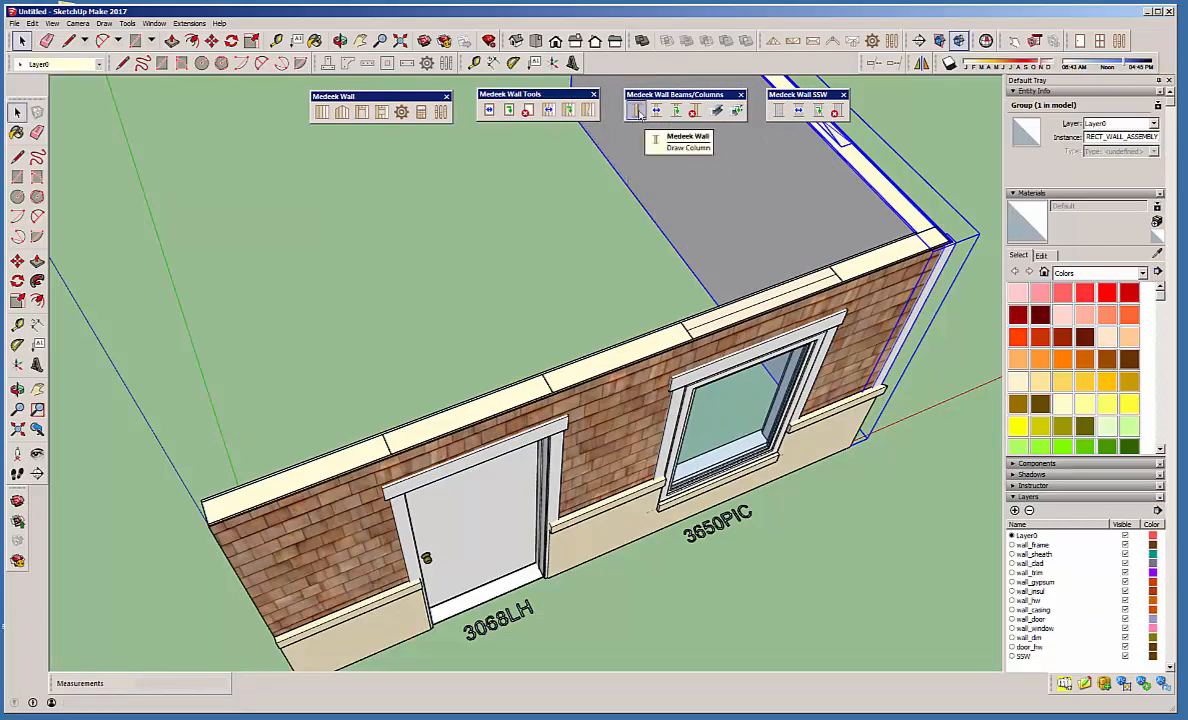
{"action": "left_click", "coordinate": [638, 112]}
{"action": "left_click", "coordinate": [537, 433]}
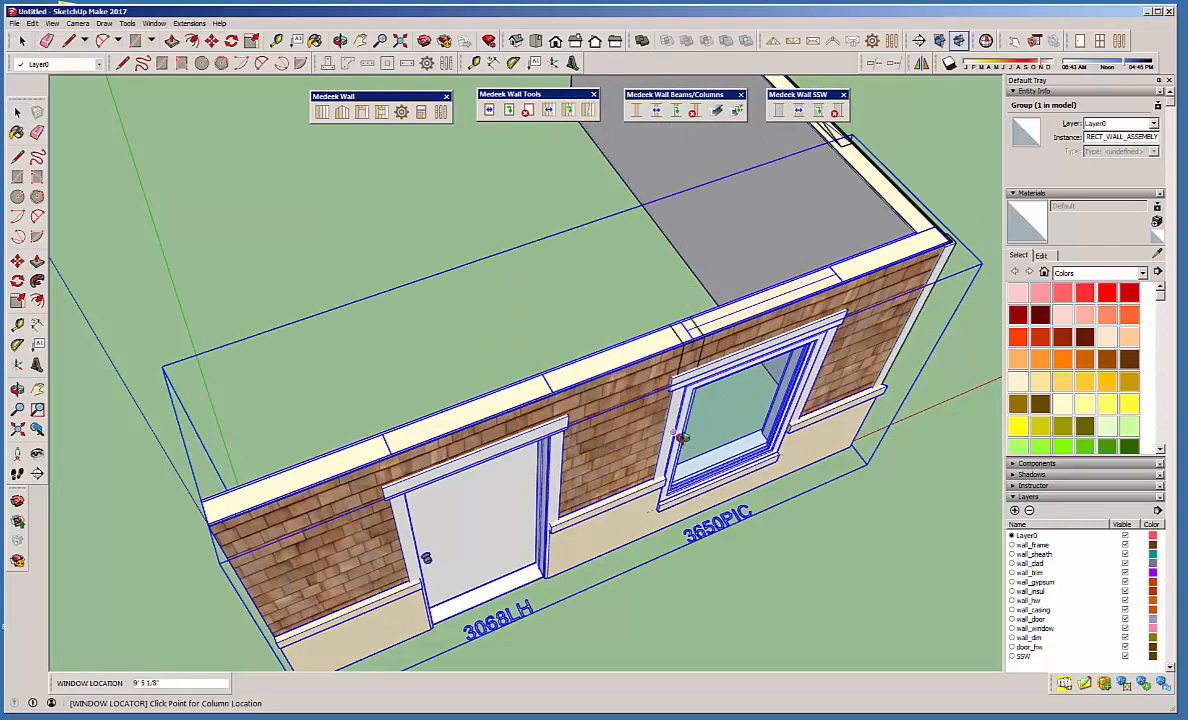
{"action": "middle_click_drag", "start_coordinate": [543, 438], "coordinate": [628, 472]}
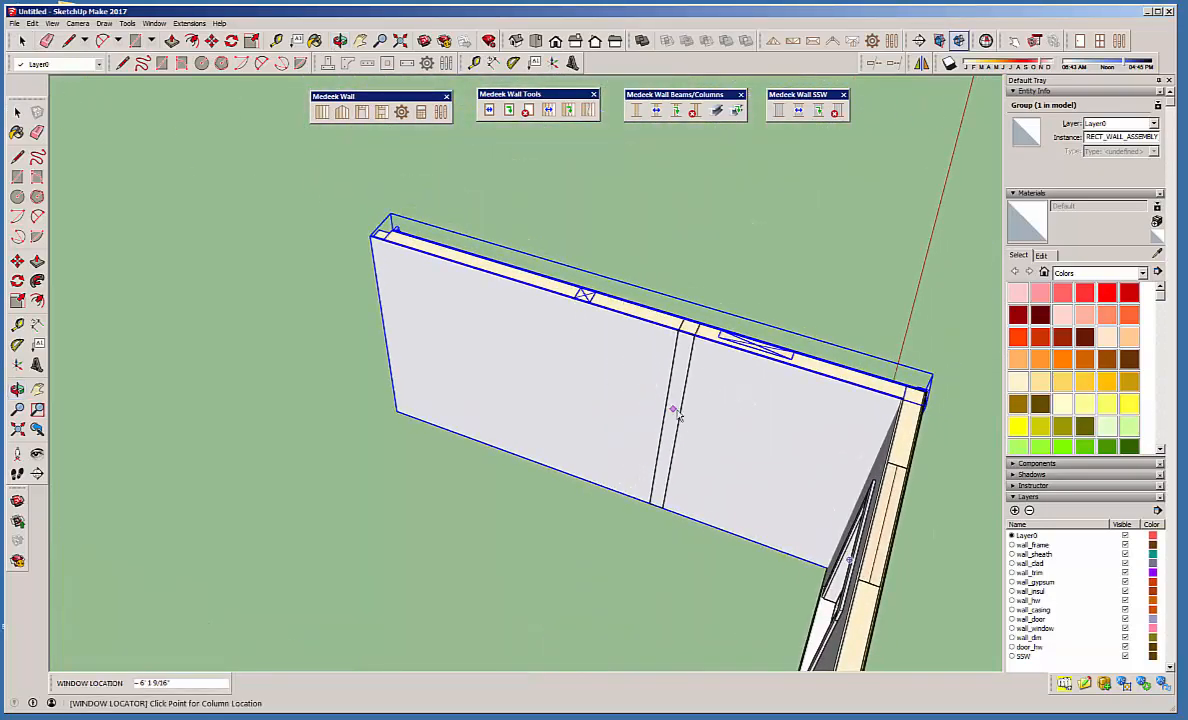
{"action": "middle_click_drag", "start_coordinate": [679, 411], "coordinate": [75, 362]}
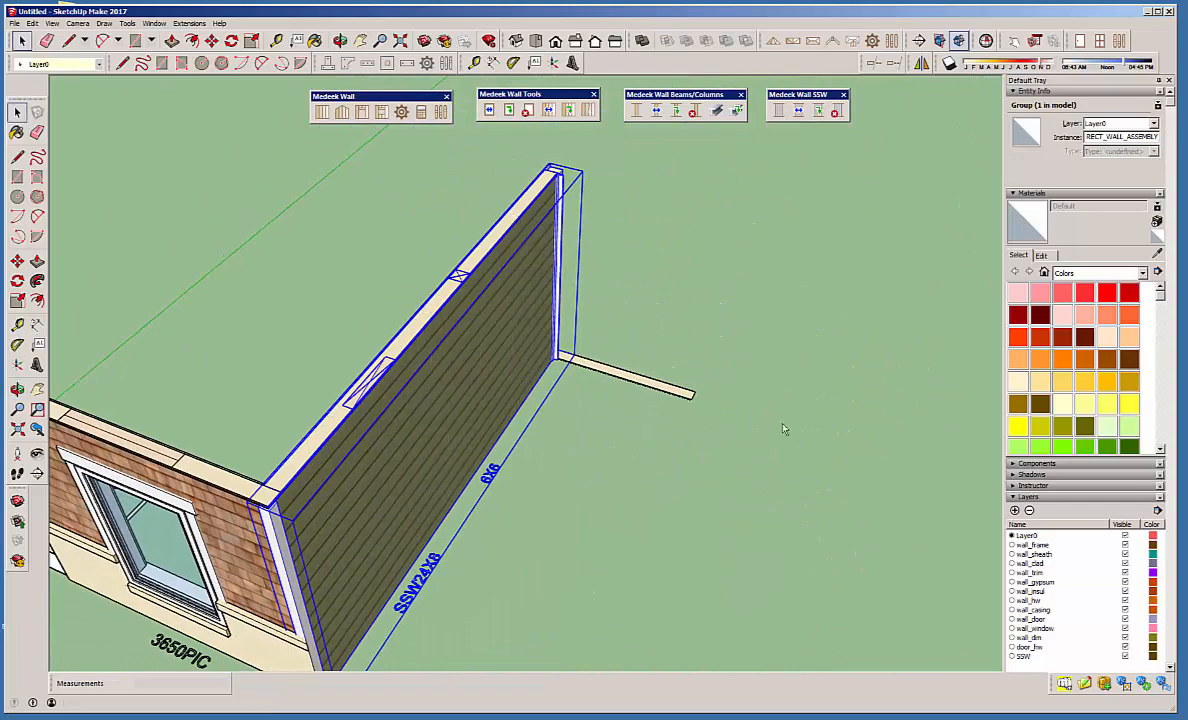
{"action": "key", "text": "space"}
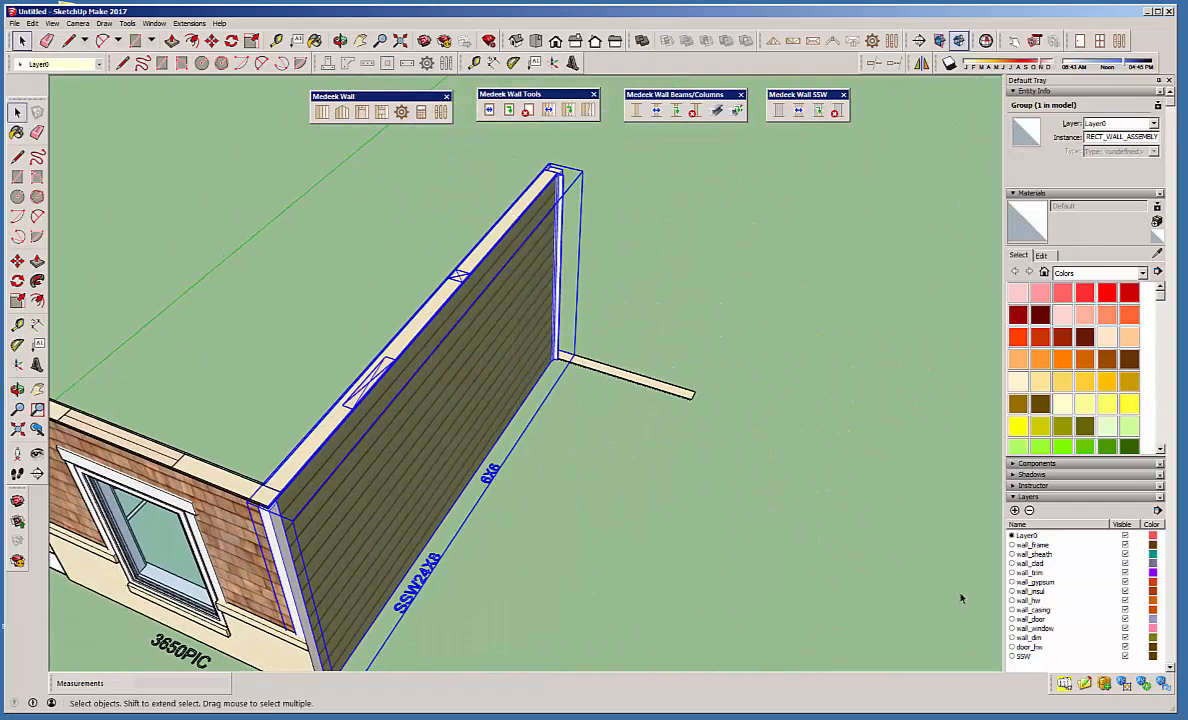
Hide the wall_gypsum and wall_insul layers and inspect the column and shear wall panel within the side wall's framing.
{"action": "left_click", "coordinate": [1124, 583]}
{"action": "left_click", "coordinate": [1125, 583]}
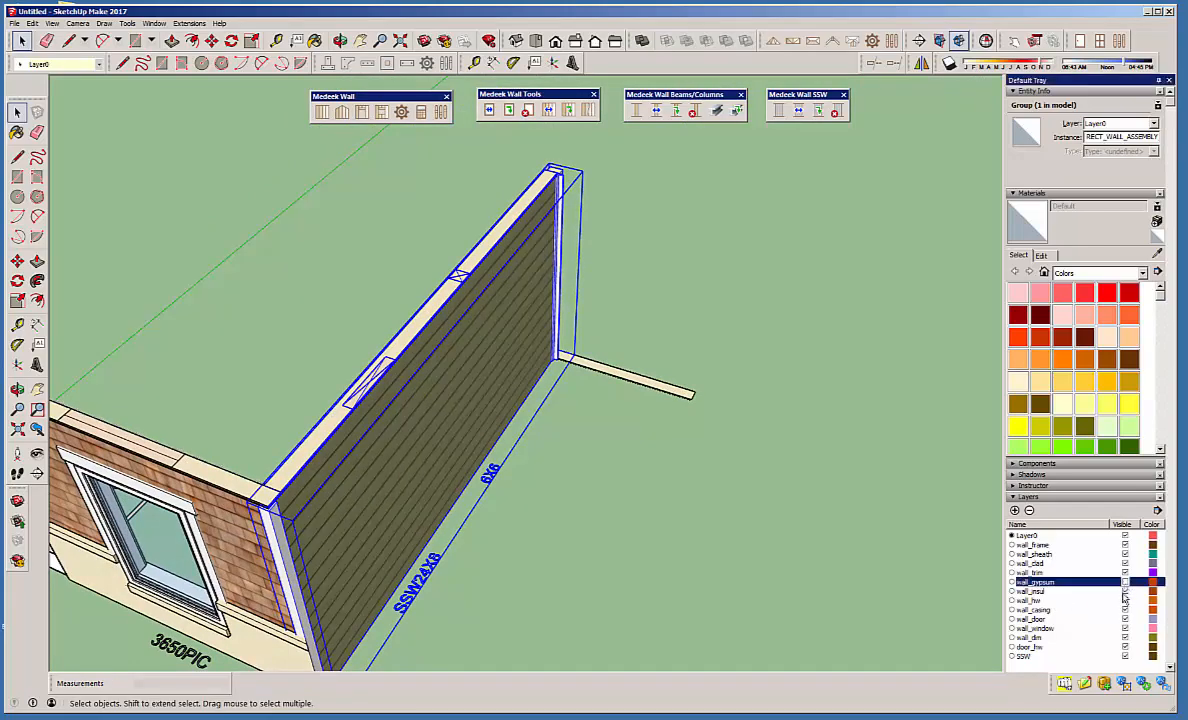
{"action": "left_click", "coordinate": [1127, 591]}
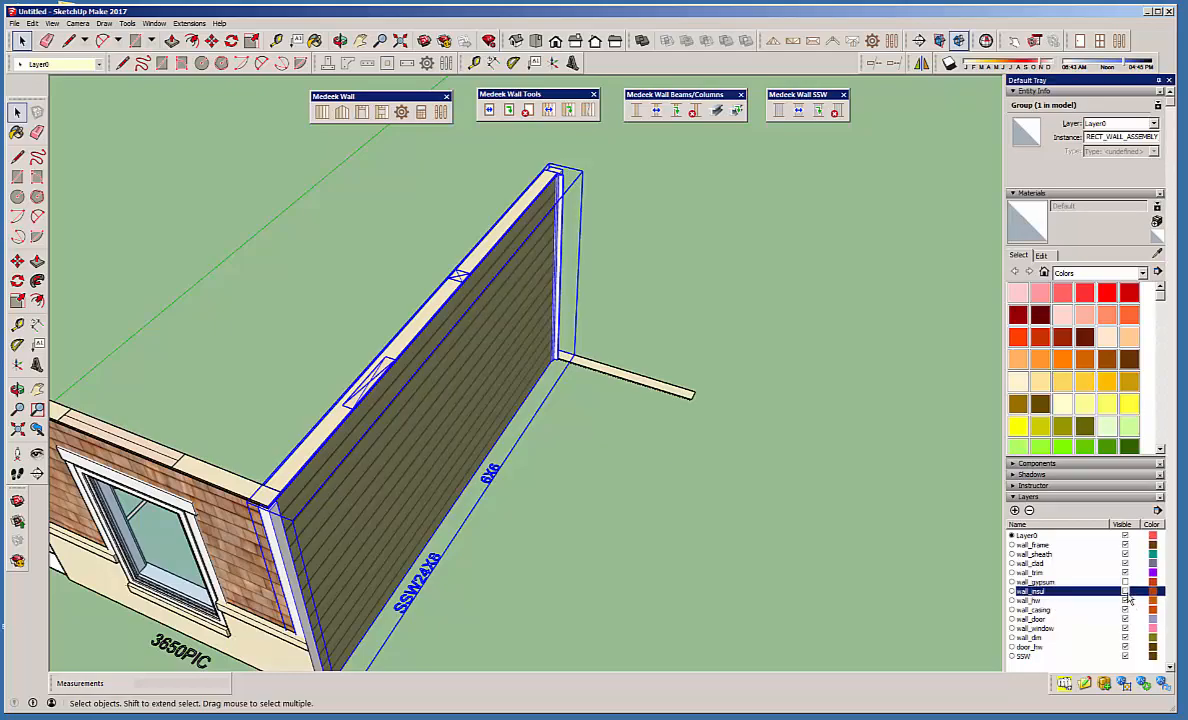
{"action": "middle_click_drag", "start_coordinate": [544, 490], "coordinate": [827, 308]}
{"action": "scroll", "coordinate": [827, 308], "scroll_direction": "up", "scroll_amount": 4}
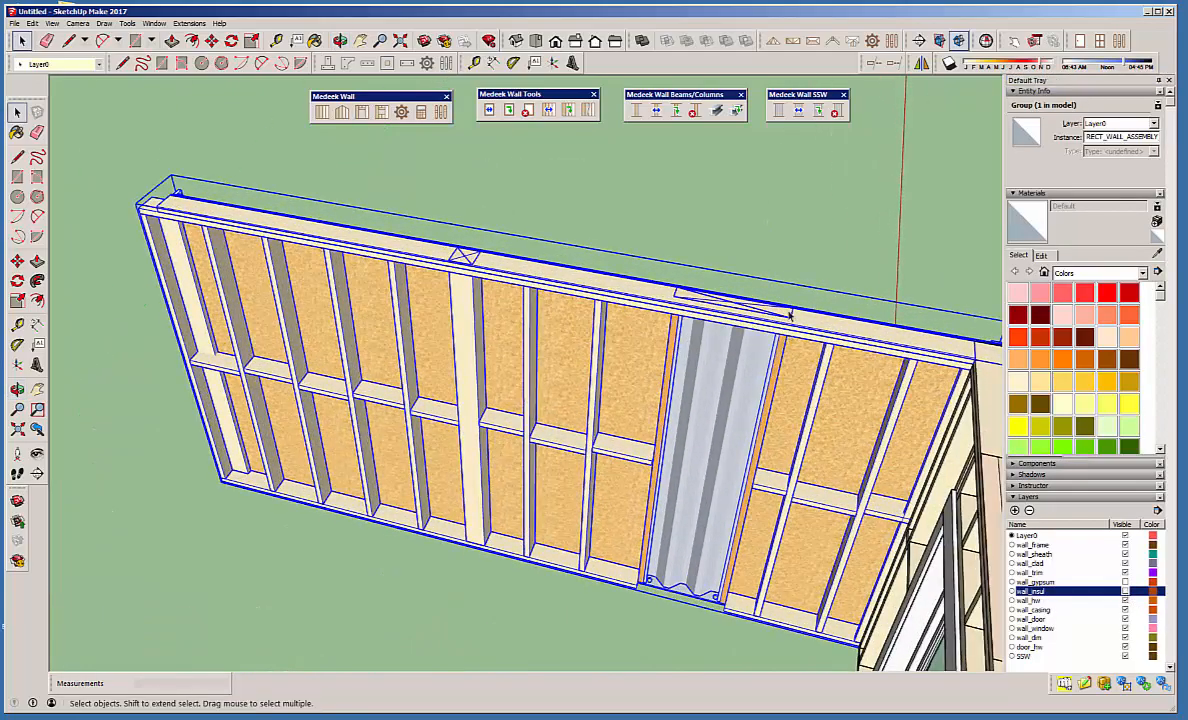
{"action": "left_click", "coordinate": [697, 264]}
Examine the side wall's column and SSW callouts and top symbols, toggling the wall_dim layer off and back on.
{"action": "middle_click_drag", "start_coordinate": [545, 409], "coordinate": [401, 401]}
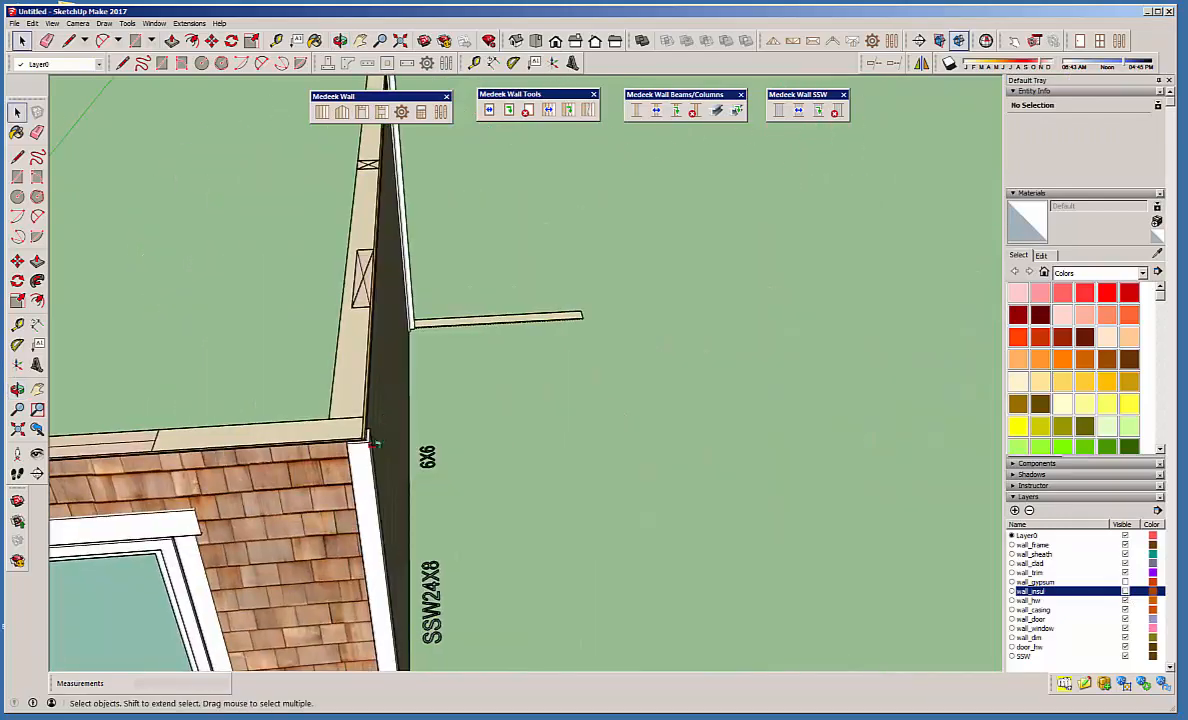
{"action": "middle_click_drag", "start_coordinate": [240, 360], "coordinate": [220, 433]}
{"action": "scroll", "coordinate": [543, 515], "scroll_direction": "down", "scroll_amount": 3}
{"action": "scroll", "coordinate": [269, 353], "scroll_direction": "up", "scroll_amount": 3}
{"action": "middle_click_drag", "start_coordinate": [340, 378], "coordinate": [236, 456]}
{"action": "middle_click_drag", "start_coordinate": [345, 386], "coordinate": [430, 470]}
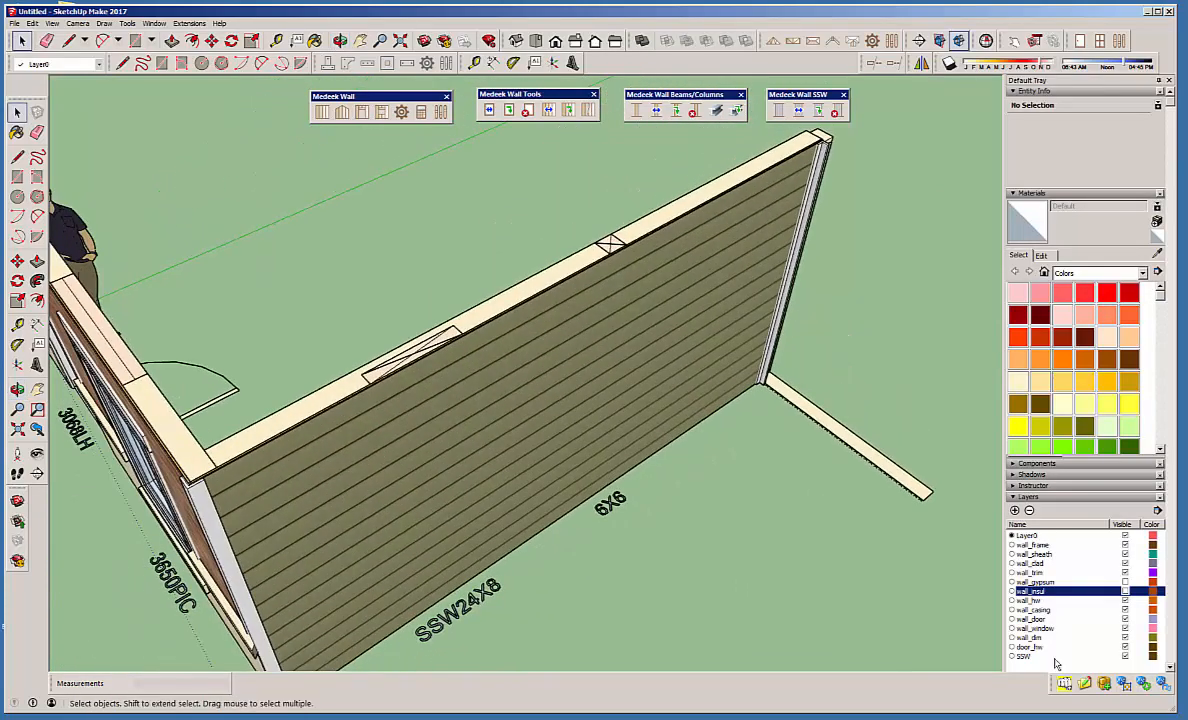
{"action": "left_click", "coordinate": [1125, 638]}
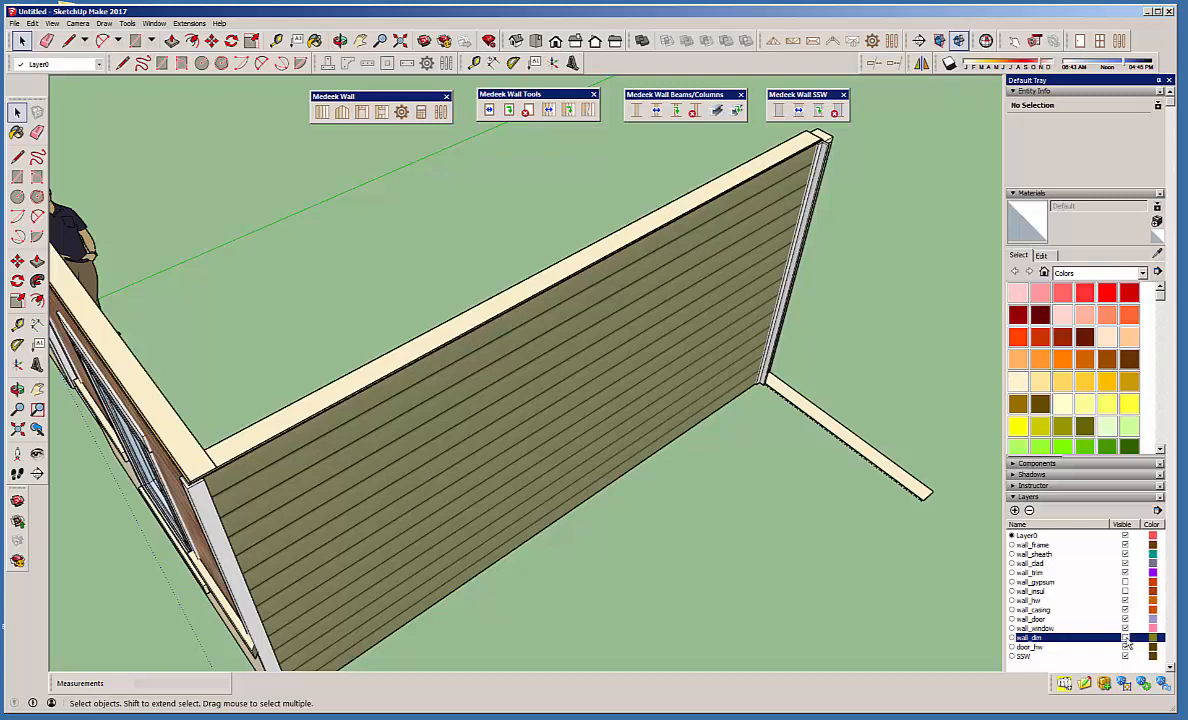
{"action": "left_click", "coordinate": [1125, 638]}
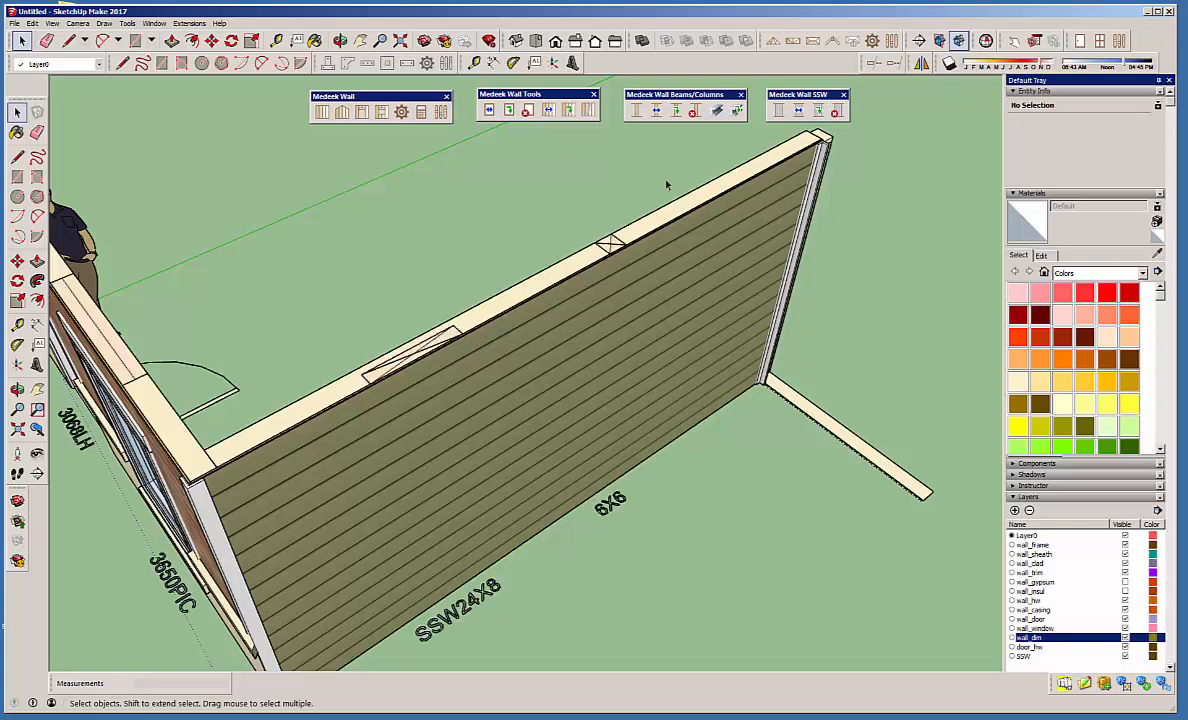
Open the Medeek Wall global settings and review the layer names, including the dimension layer.
{"action": "left_click", "coordinate": [441, 111]}
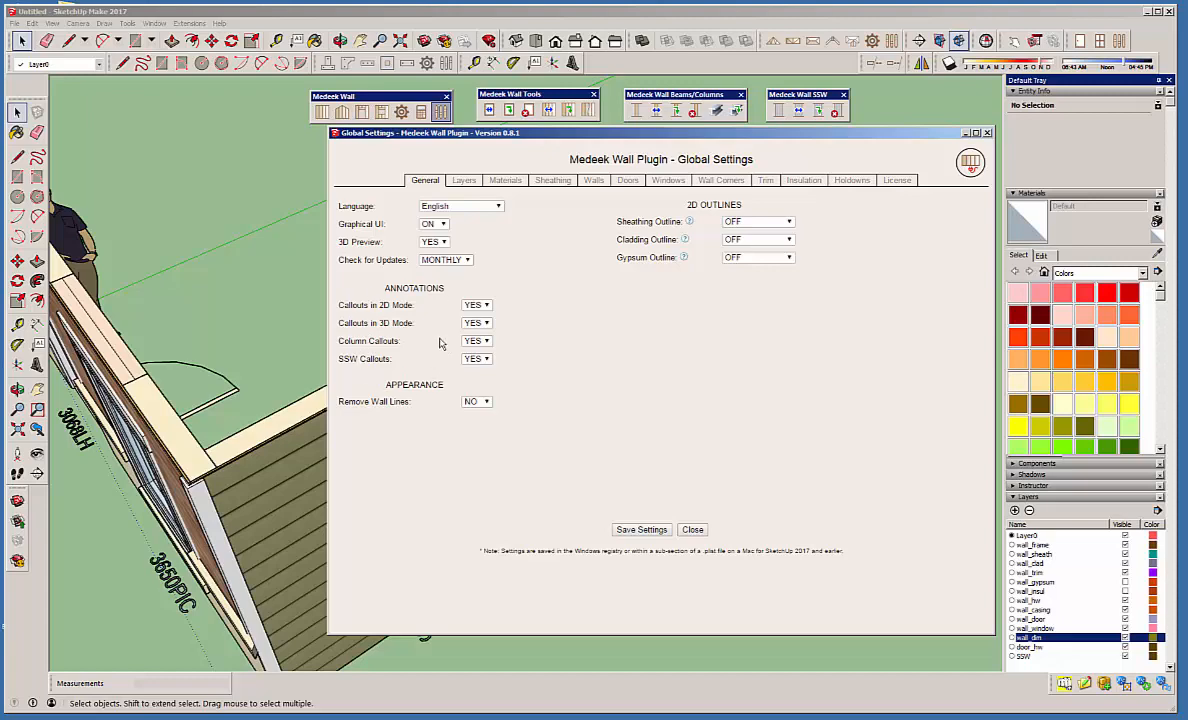
{"action": "left_click", "coordinate": [462, 181]}
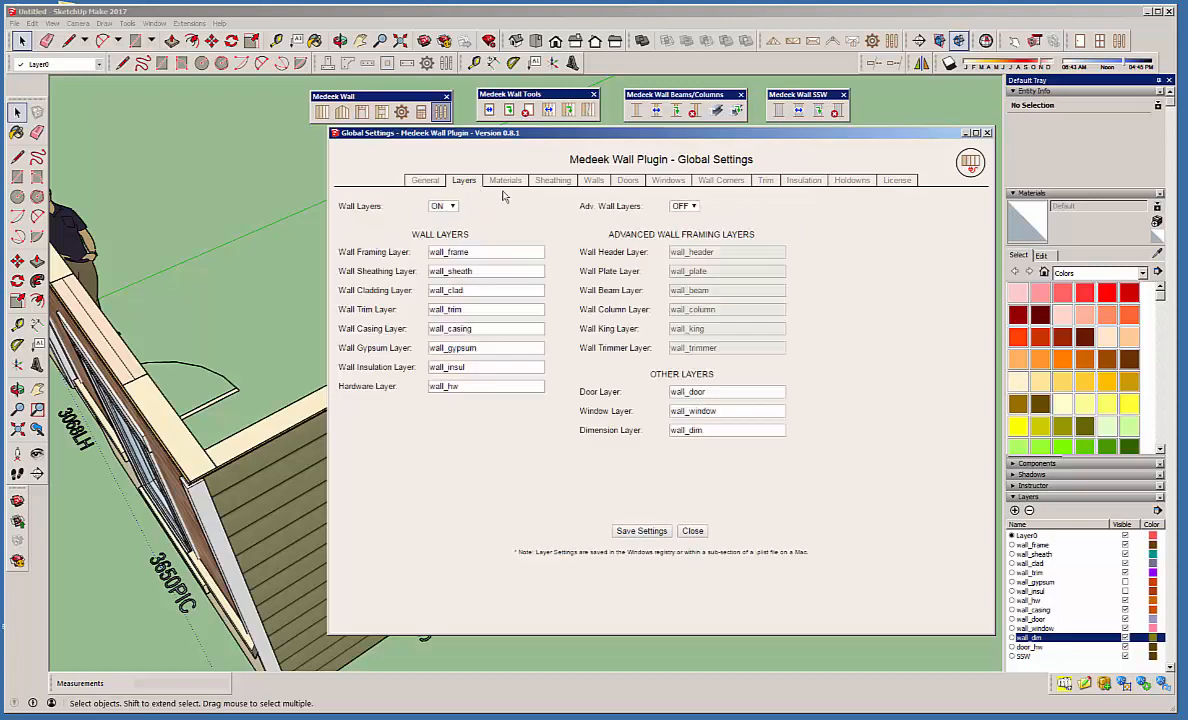
{"action": "mouse_move", "coordinate": [576, 132]}
{"action": "left_mouse_down"}
{"action": "mouse_move", "coordinate": [557, 126]}
{"action": "mouse_move", "coordinate": [572, 128]}
{"action": "left_mouse_up"}
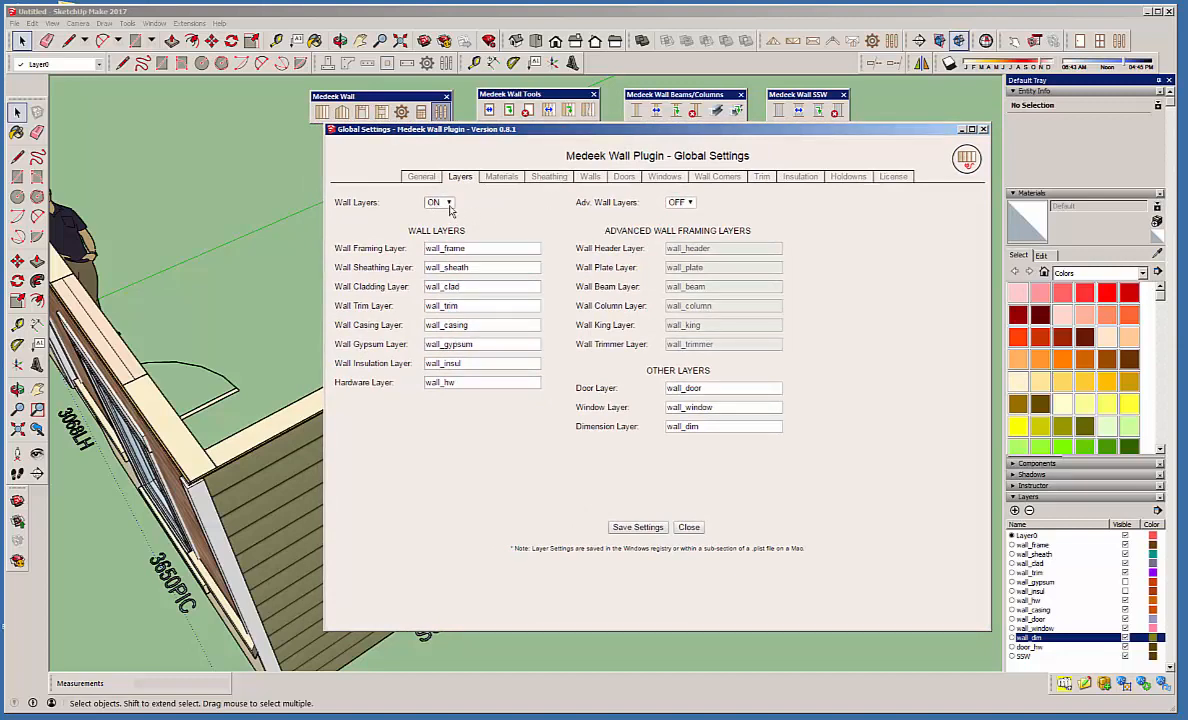
Review the dimension layer and advanced wall layer settings, then the material settings, including the lumber colors.
{"action": "double_click", "coordinate": [684, 427]}
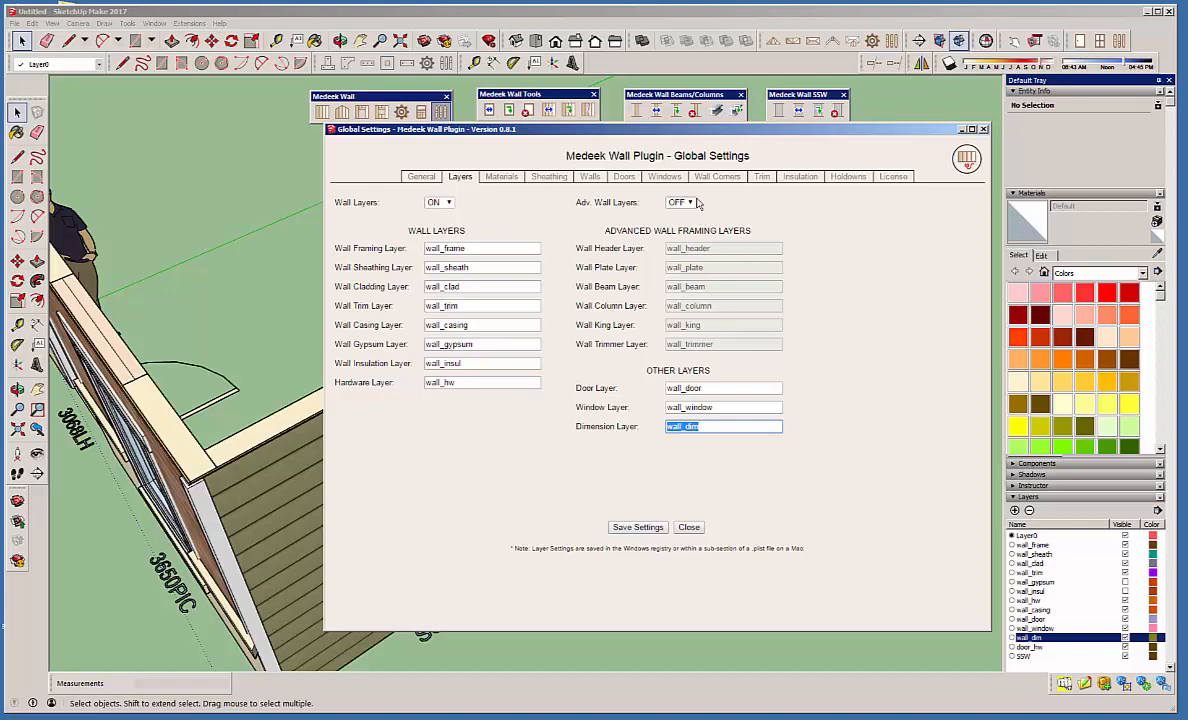
{"action": "left_click", "coordinate": [743, 203]}
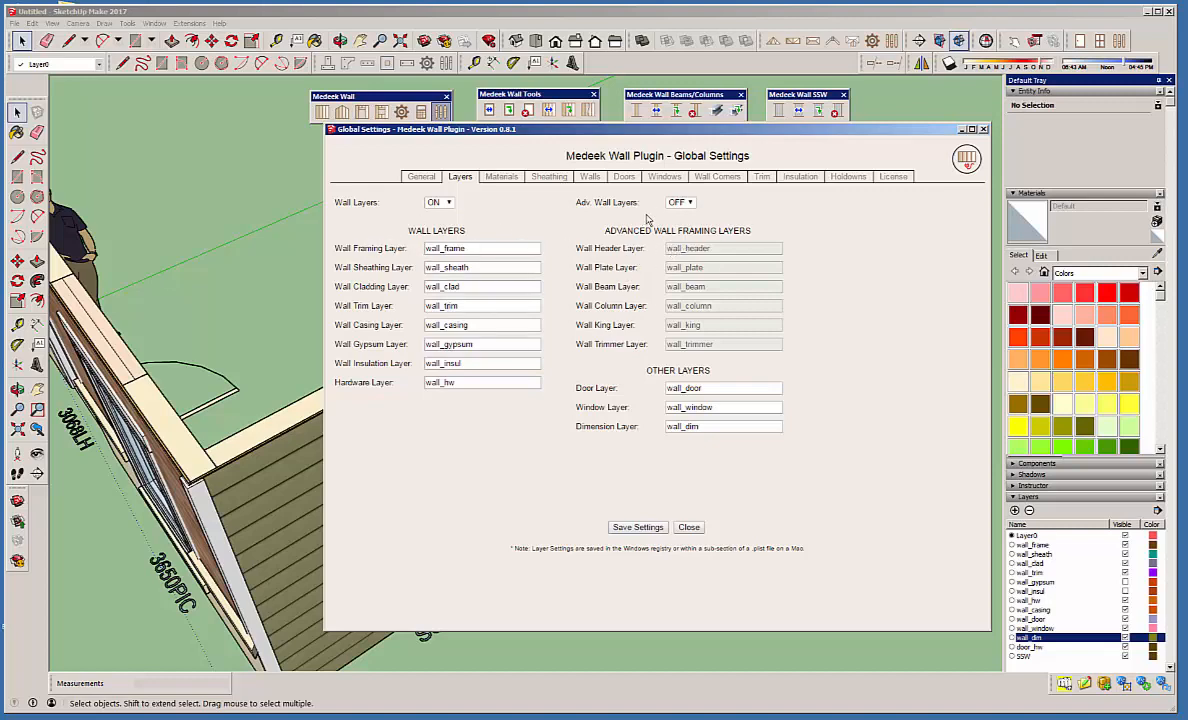
{"action": "left_click", "coordinate": [503, 178]}
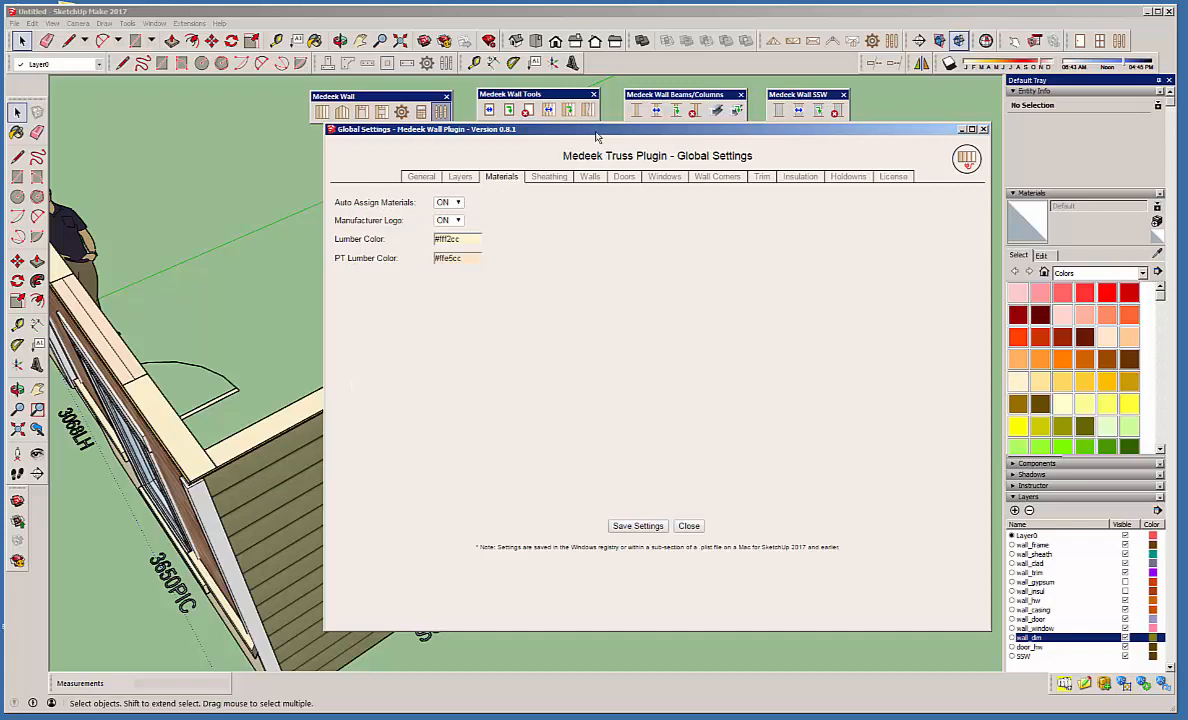
{"action": "left_click_drag", "start_coordinate": [560, 129], "coordinate": [584, 128]}
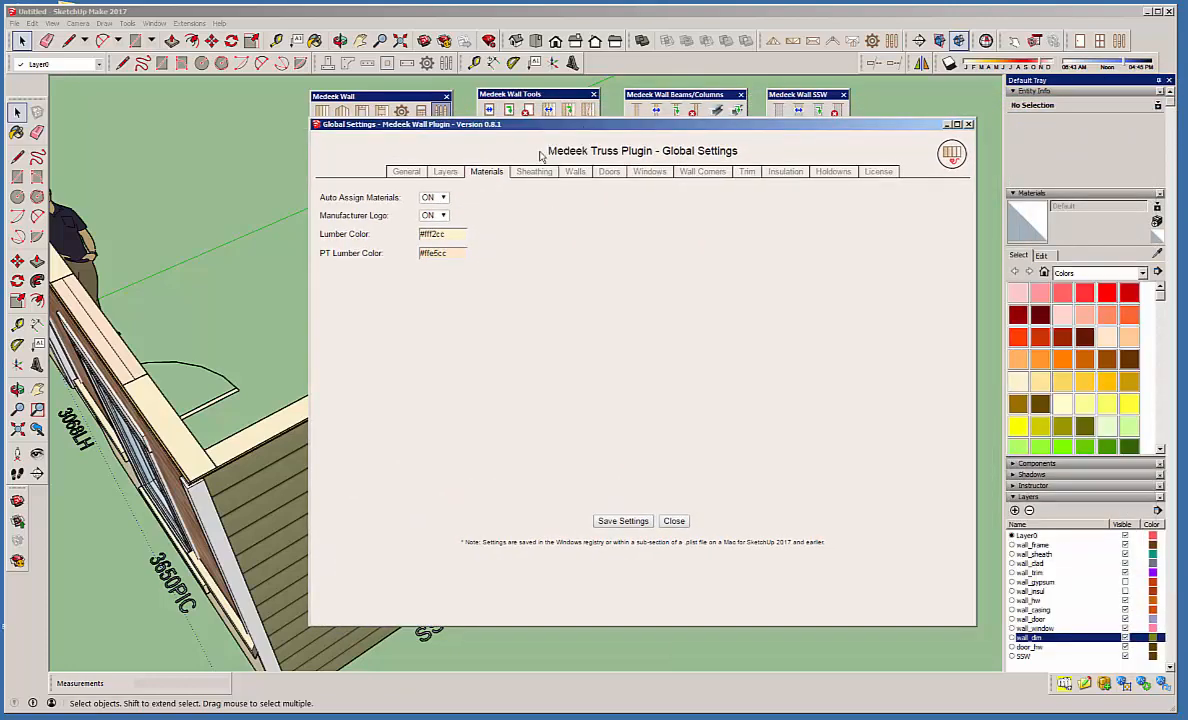
{"action": "mouse_move", "coordinate": [487, 126]}
{"action": "left_mouse_down"}
{"action": "mouse_move", "coordinate": [509, 124]}
{"action": "mouse_move", "coordinate": [496, 127]}
{"action": "left_mouse_up"}
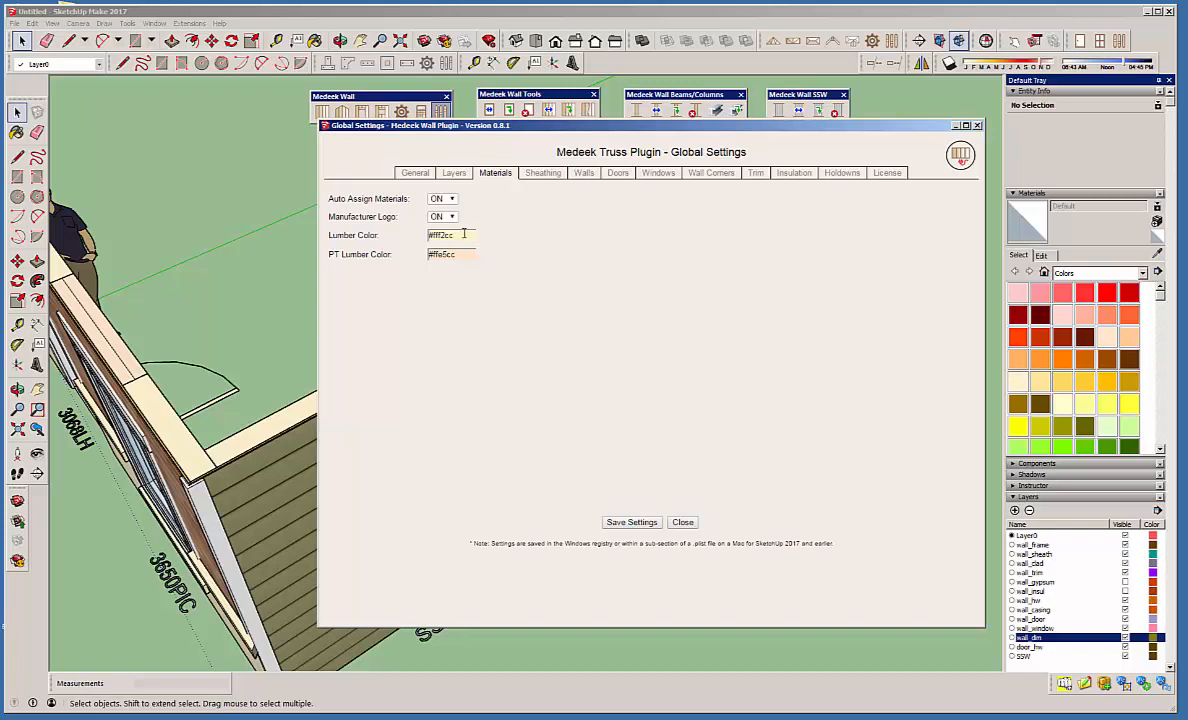
Try #bdb499 as the lumber color in the material settings.
{"action": "left_click", "coordinate": [464, 234]}
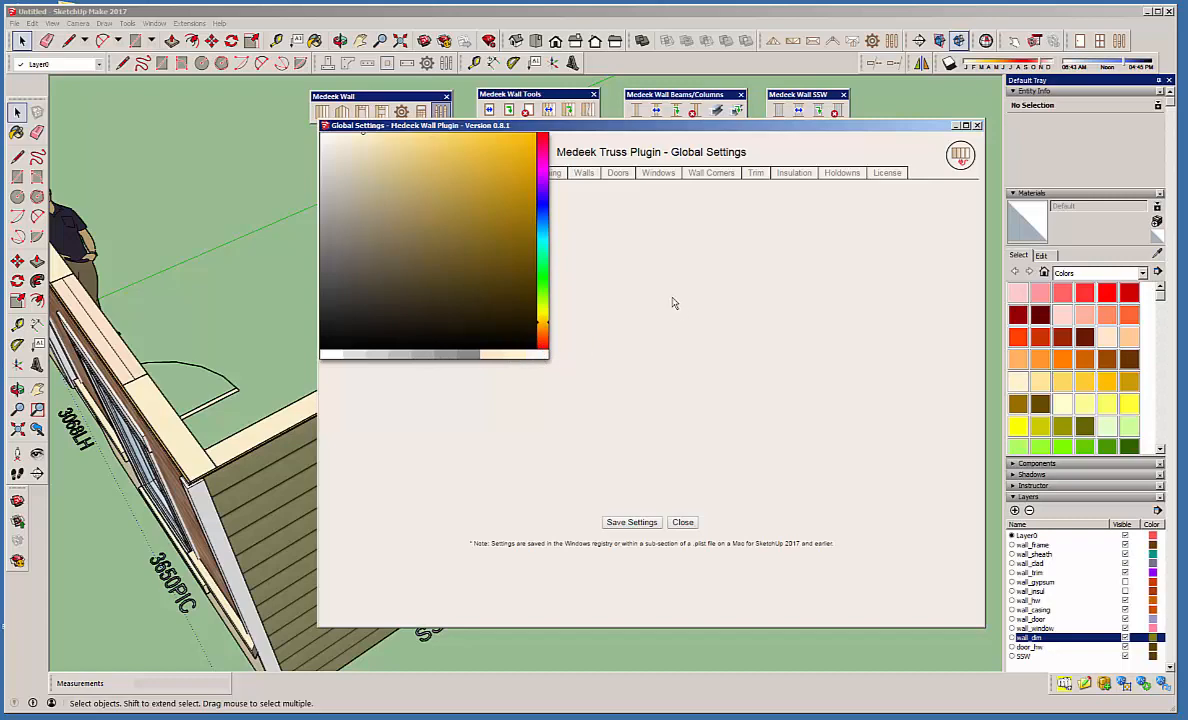
{"action": "left_click", "coordinate": [509, 297]}
{"action": "left_click", "coordinate": [515, 355]}
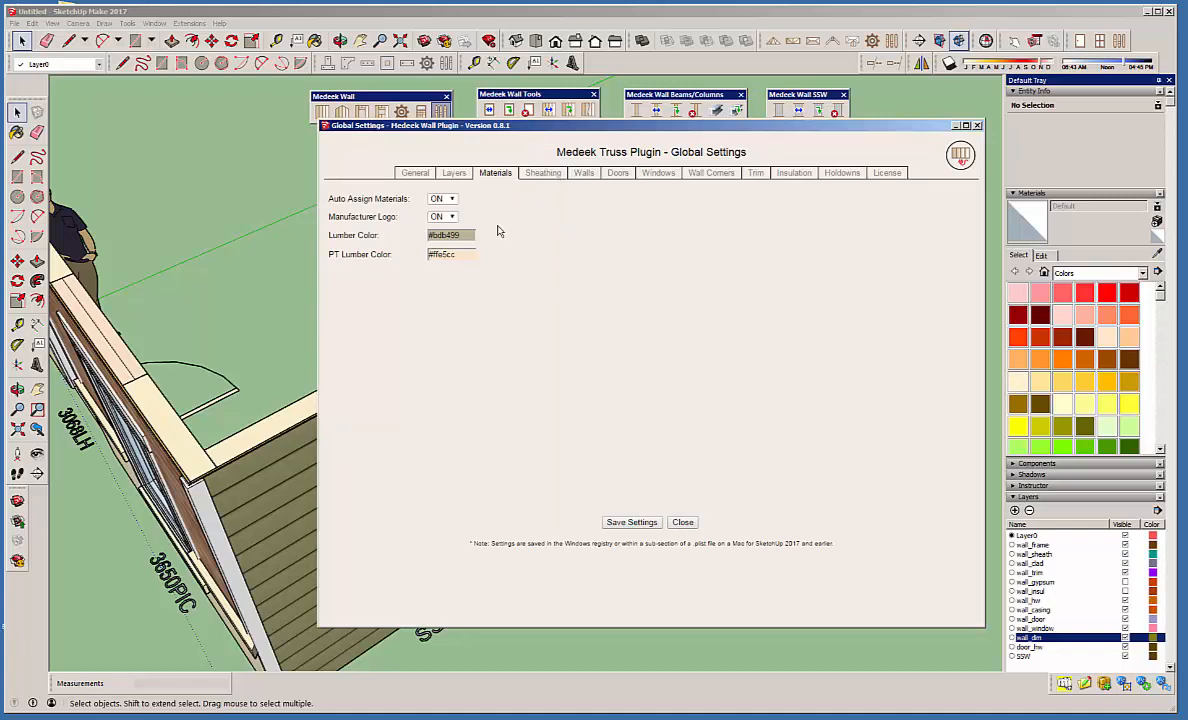
Set the lumber color to the preset #fff2cc and save the material settings.
{"action": "left_click", "coordinate": [452, 235]}
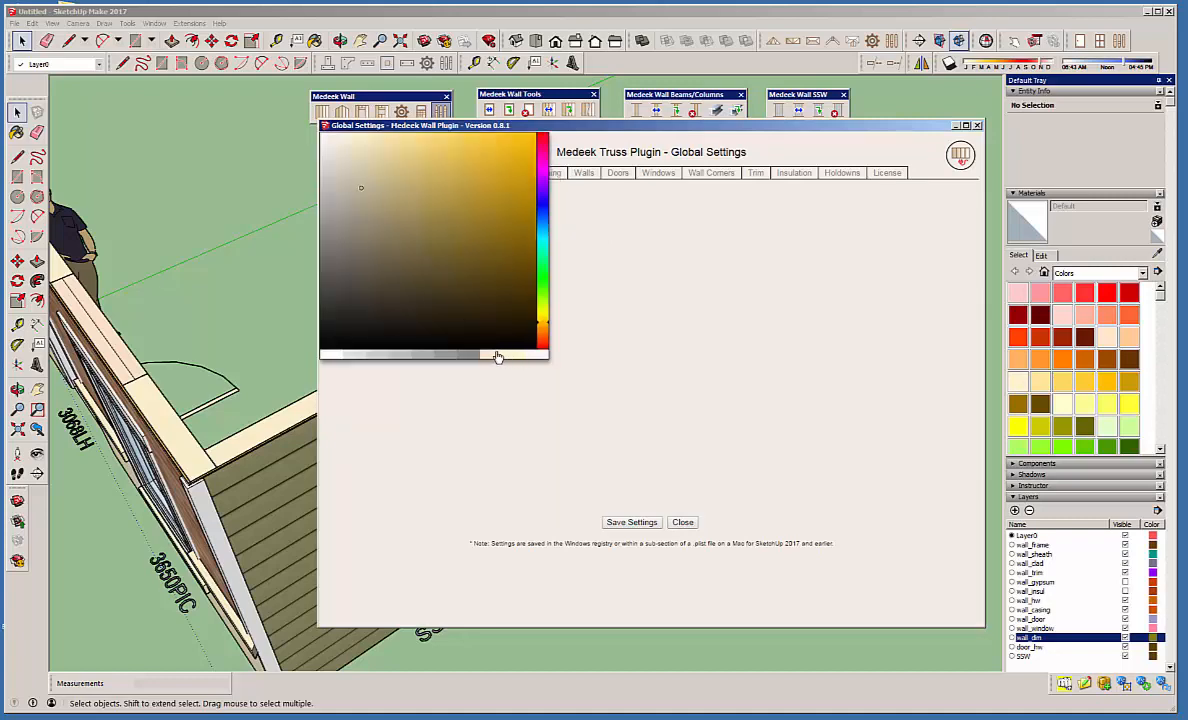
{"action": "left_click_drag", "start_coordinate": [655, 126], "coordinate": [584, 140]}
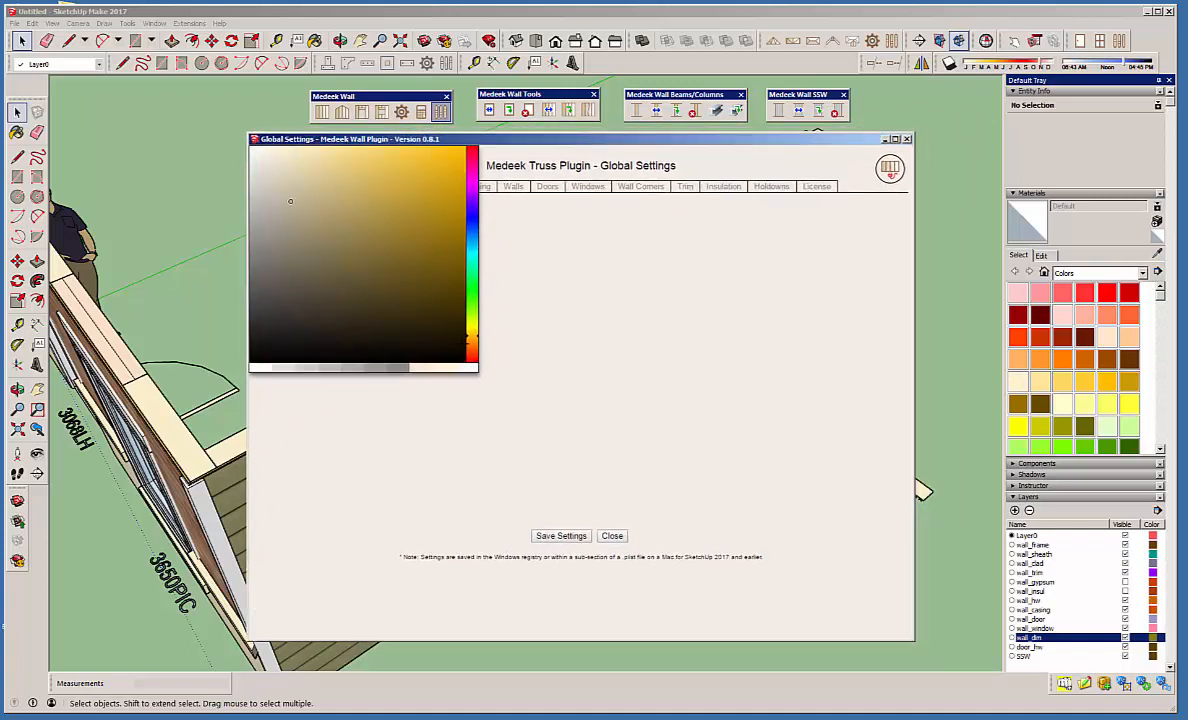
{"action": "left_click", "coordinate": [420, 368]}
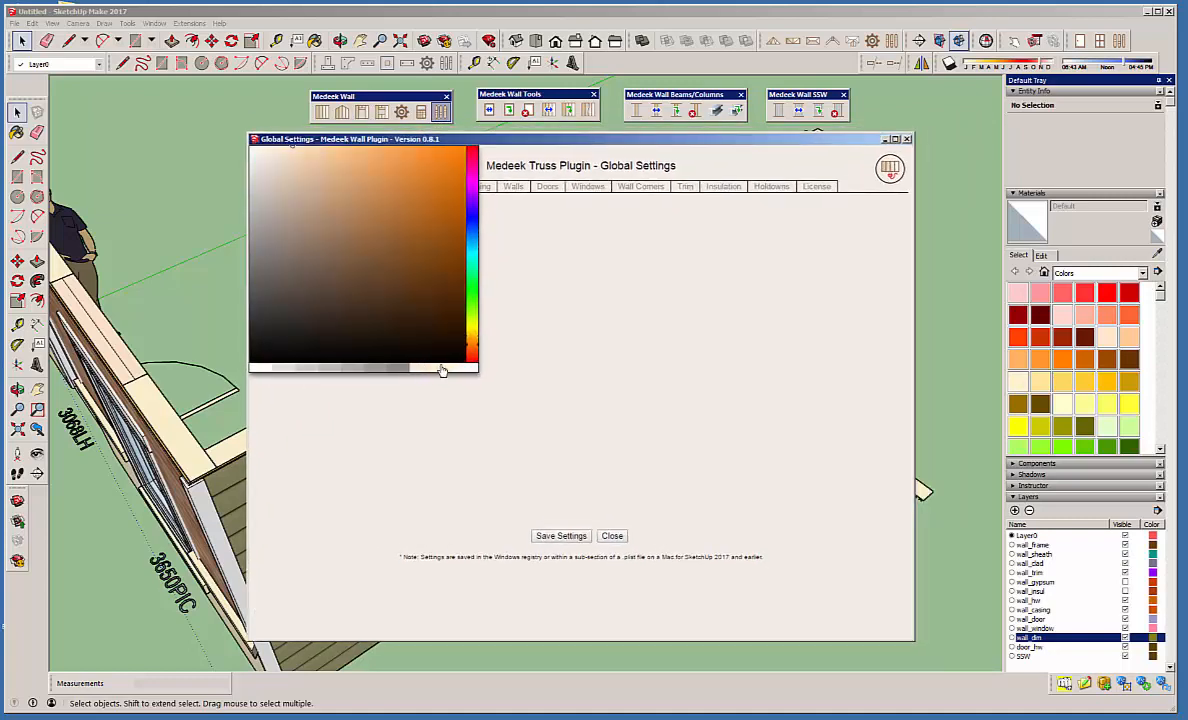
{"action": "left_click", "coordinate": [441, 369]}
{"action": "left_click", "coordinate": [648, 331]}
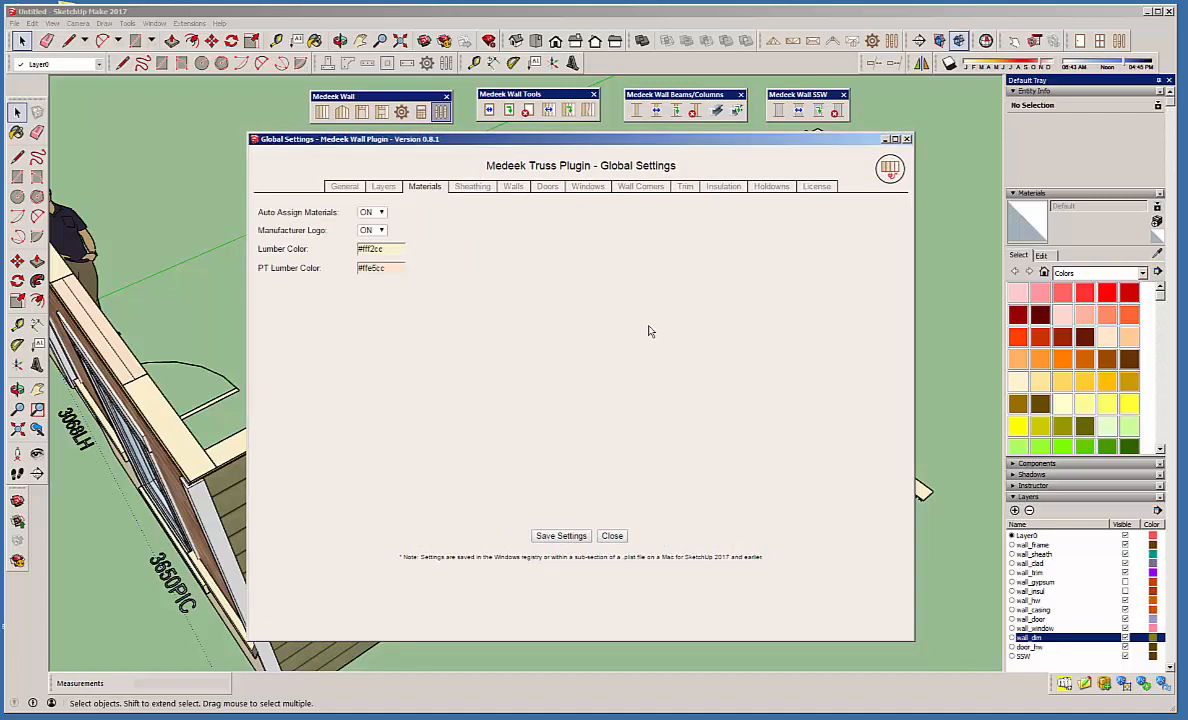
{"action": "left_click", "coordinate": [575, 536]}
Examine the global sheathing and cladding settings, including the help notes for sheathing corners and cladding corners.
{"action": "left_click", "coordinate": [472, 187]}
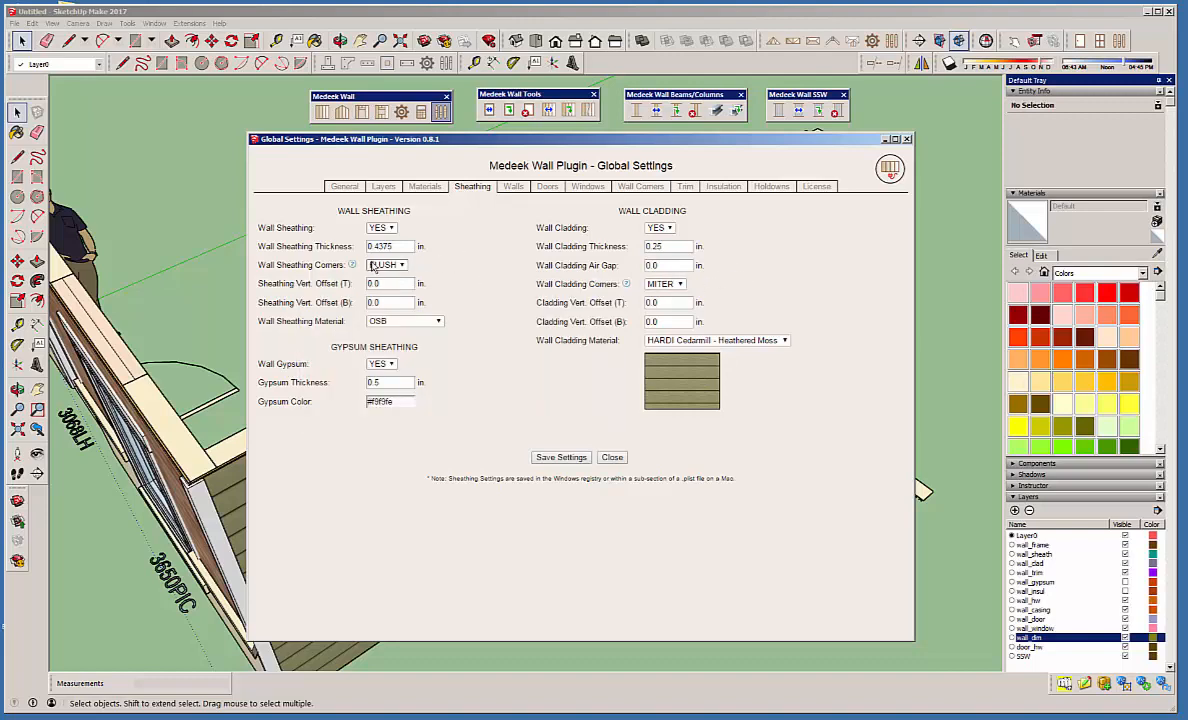
{"action": "mouse_move", "coordinate": [351, 265]}
{"action": "mouse_move", "coordinate": [626, 286]}
Examine the wall construction settings and the choices available for the Wall Framing option.
{"action": "left_click", "coordinate": [514, 188]}
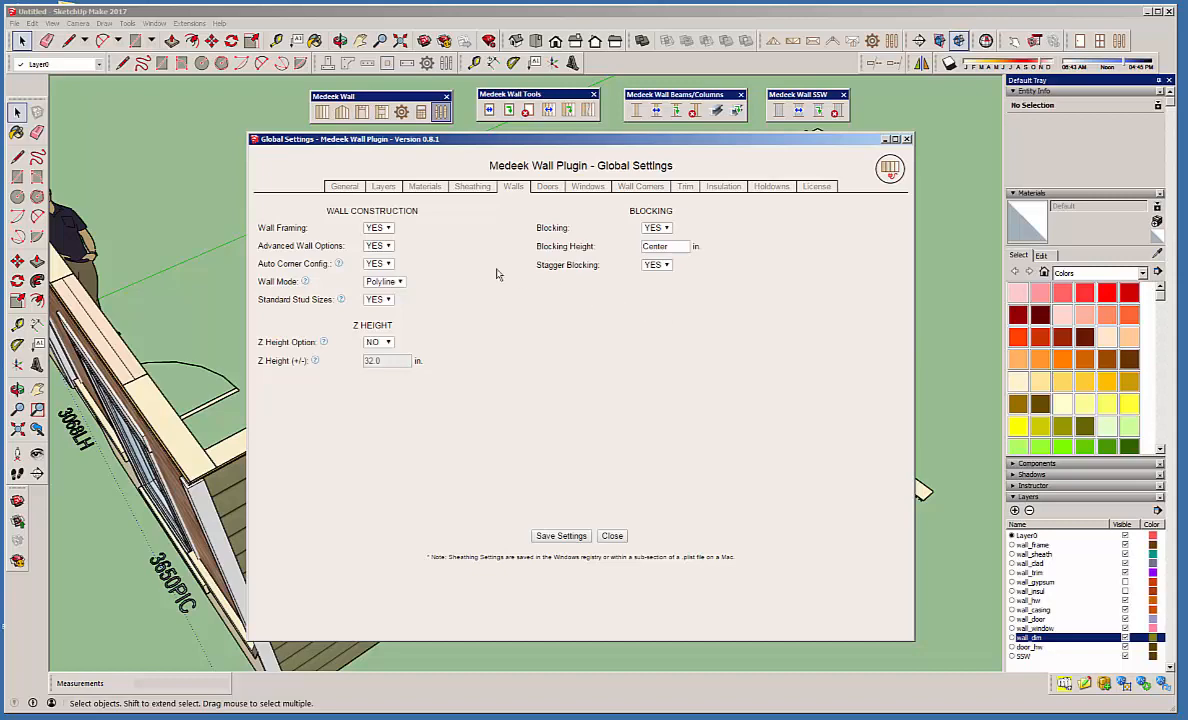
{"action": "left_click", "coordinate": [390, 228]}
{"action": "left_click", "coordinate": [390, 228]}
{"action": "left_click", "coordinate": [390, 228]}
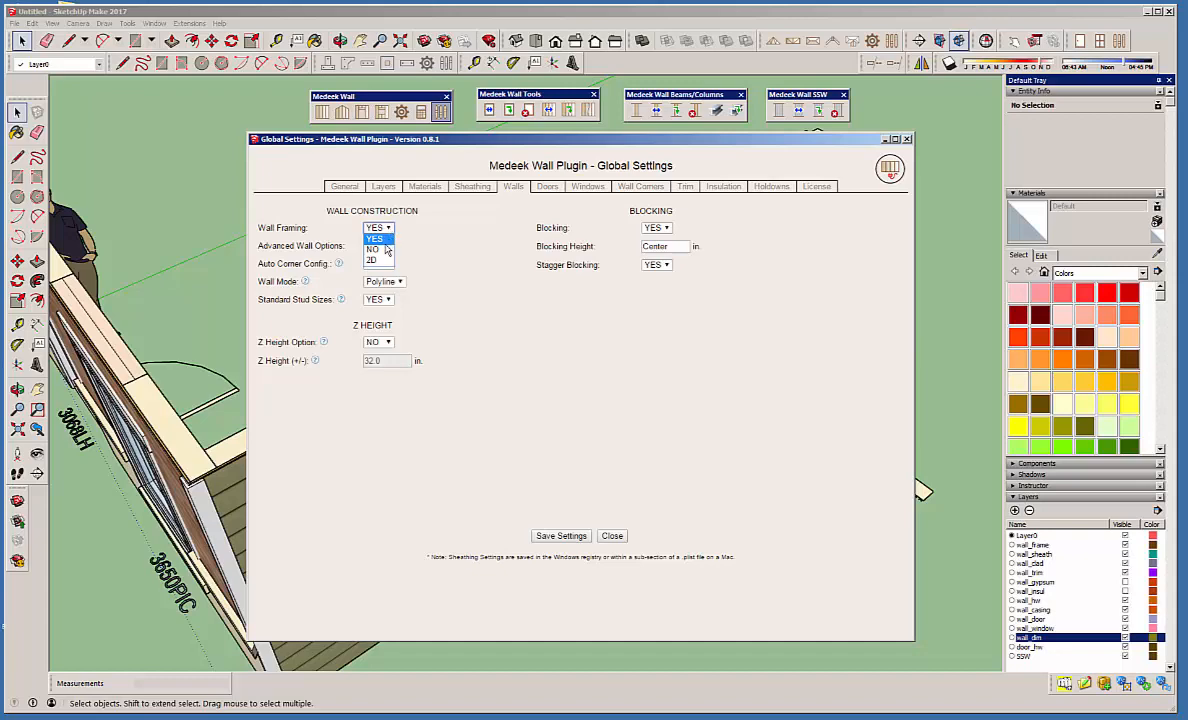
{"action": "left_click", "coordinate": [435, 232]}
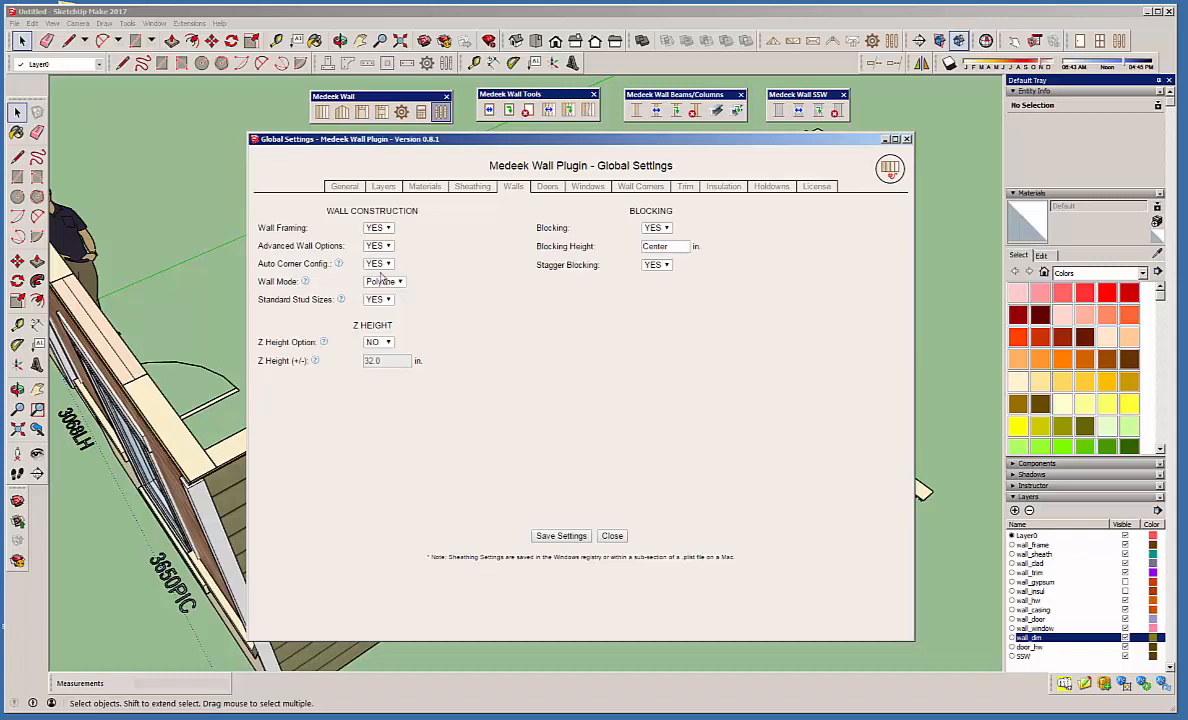
Review the Auto Corner Config., Wall Mode and Standard Stud Sizes options, then close the global settings.
{"action": "mouse_move", "coordinate": [339, 264]}
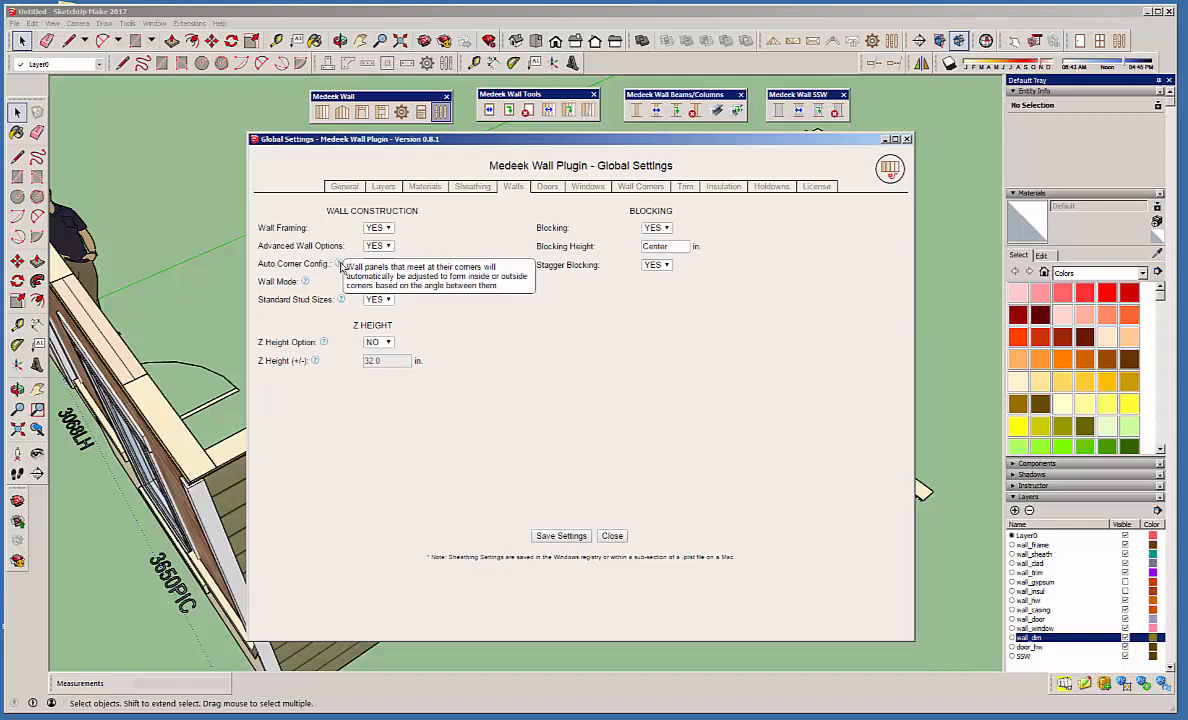
{"action": "left_click_drag", "start_coordinate": [536, 143], "coordinate": [589, 143]}
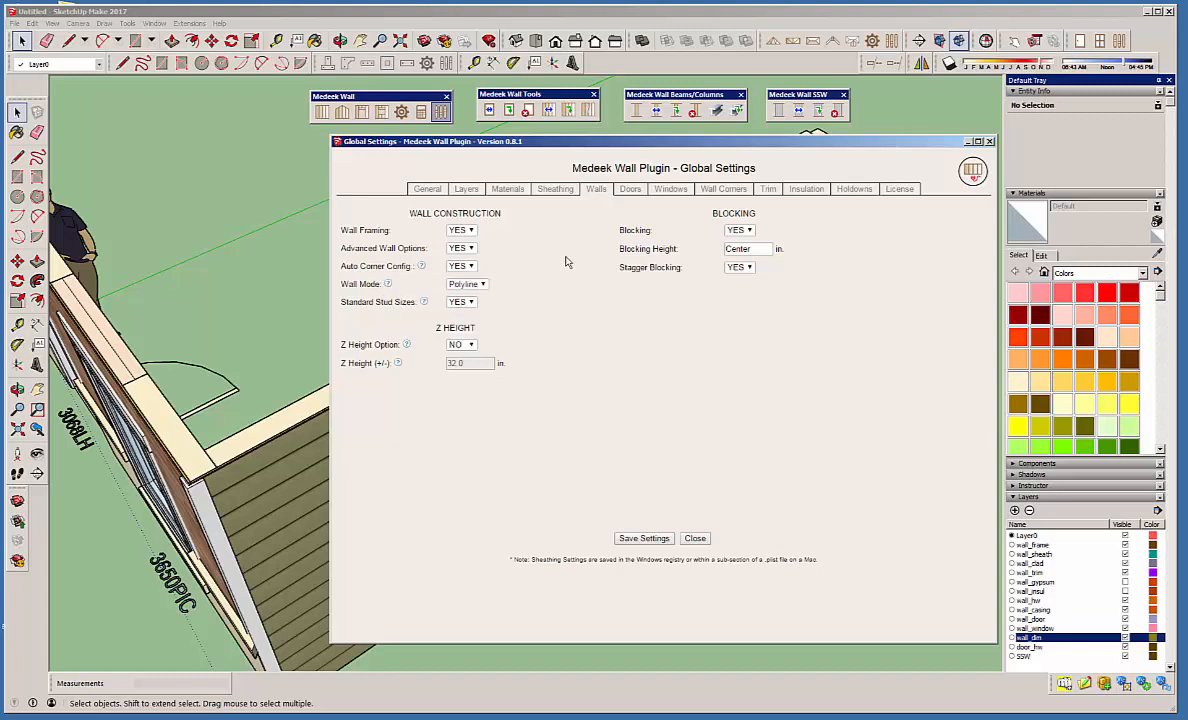
{"action": "left_click", "coordinate": [481, 285]}
{"action": "left_click", "coordinate": [484, 289]}
{"action": "left_click", "coordinate": [484, 288]}
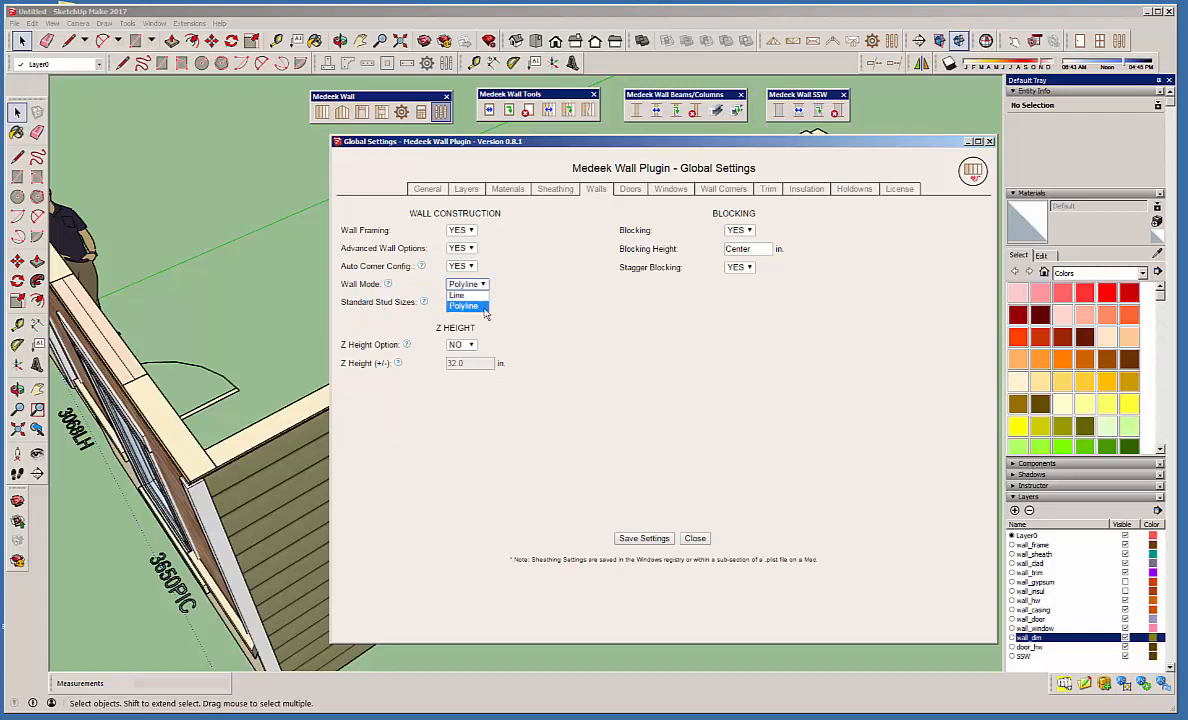
{"action": "left_click", "coordinate": [527, 241]}
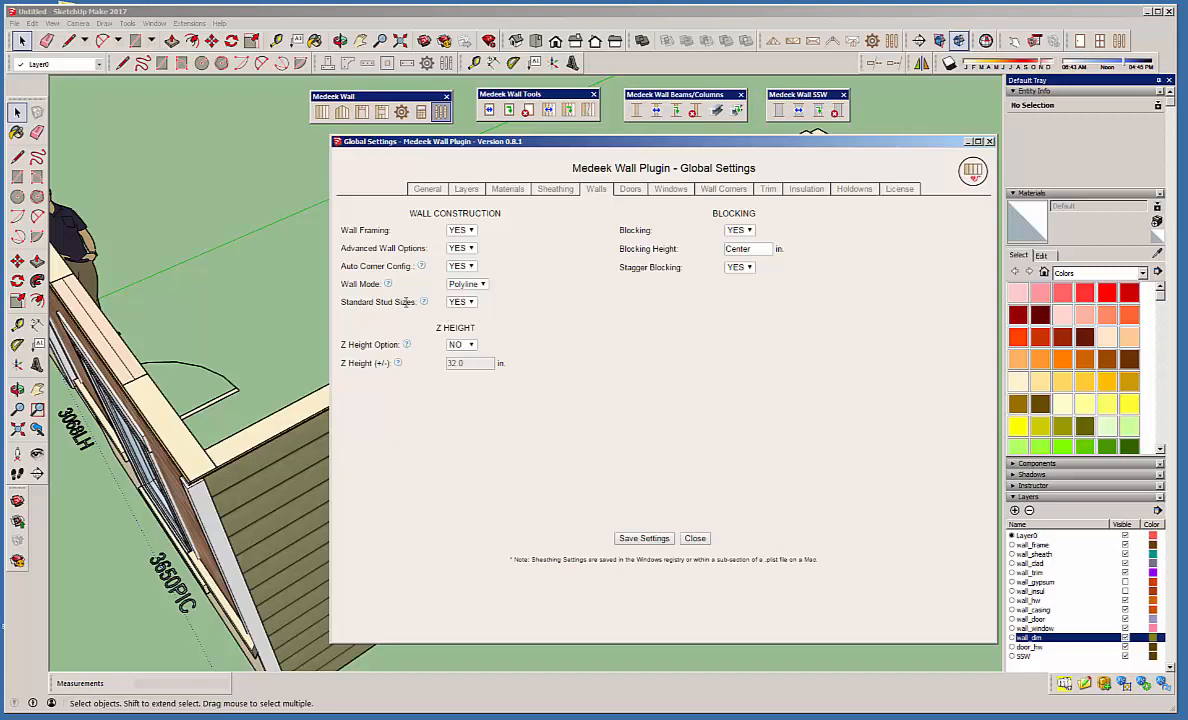
{"action": "mouse_move", "coordinate": [422, 301]}
{"action": "left_click", "coordinate": [989, 143]}
Draw a wall about 8' 9" long in front of the side wall, parallel to the red axis, with the default advanced options.
{"action": "middle_click_drag", "start_coordinate": [520, 312], "coordinate": [406, 471]}
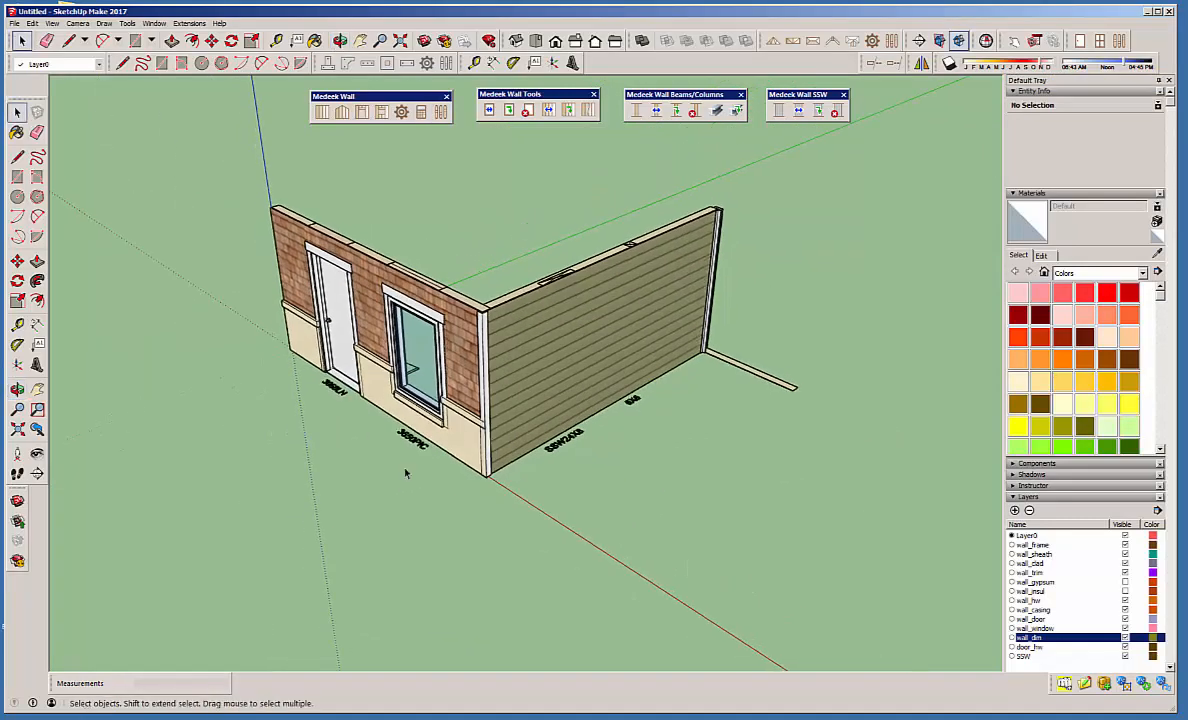
{"action": "left_click", "coordinate": [321, 111]}
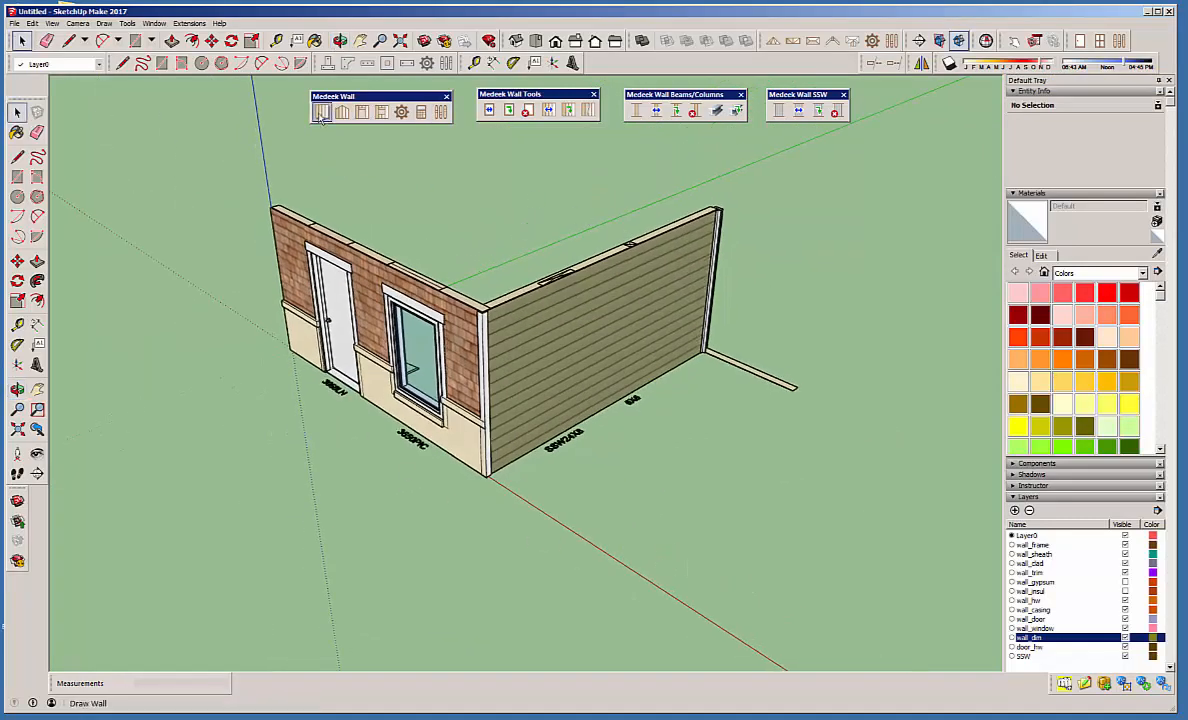
{"action": "left_click", "coordinate": [534, 561]}
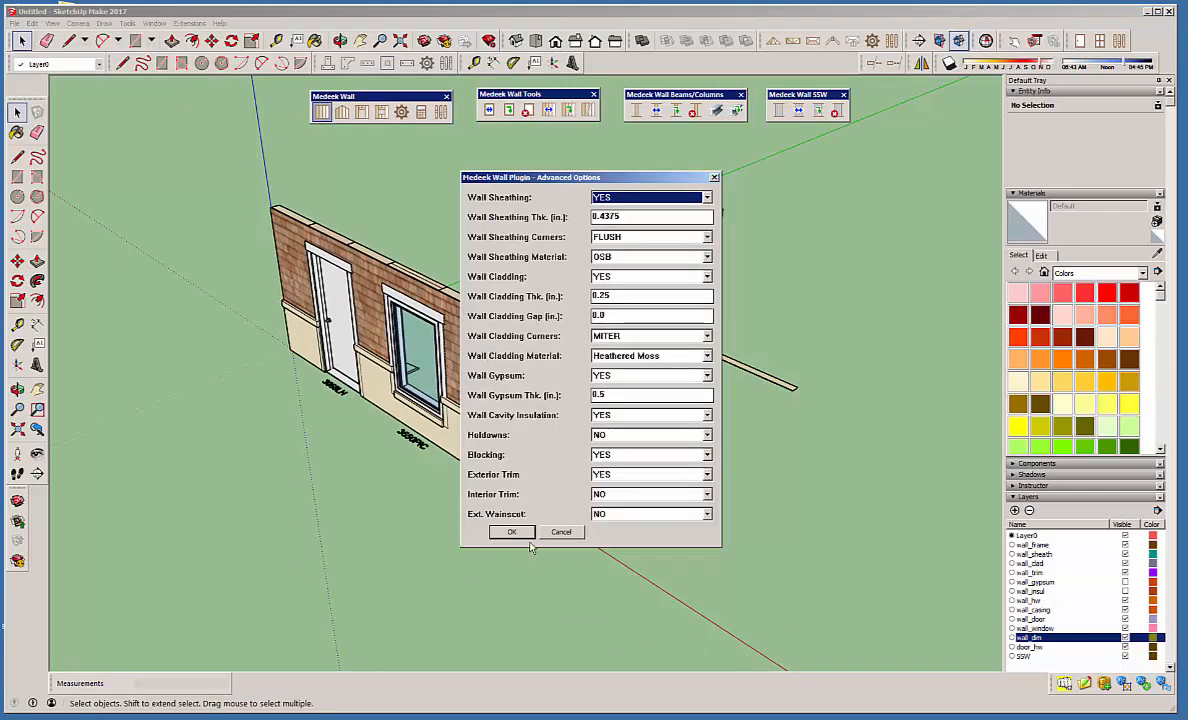
{"action": "left_click", "coordinate": [509, 532]}
{"action": "left_click", "coordinate": [504, 433]}
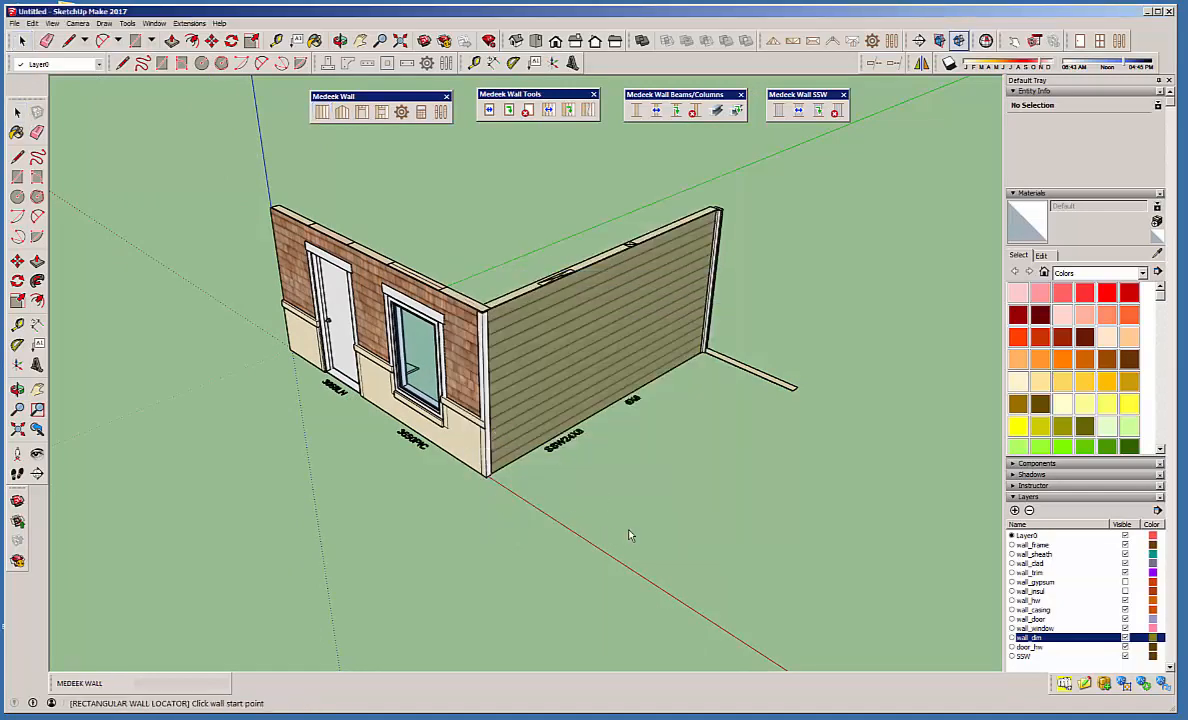
{"action": "left_click", "coordinate": [565, 500]}
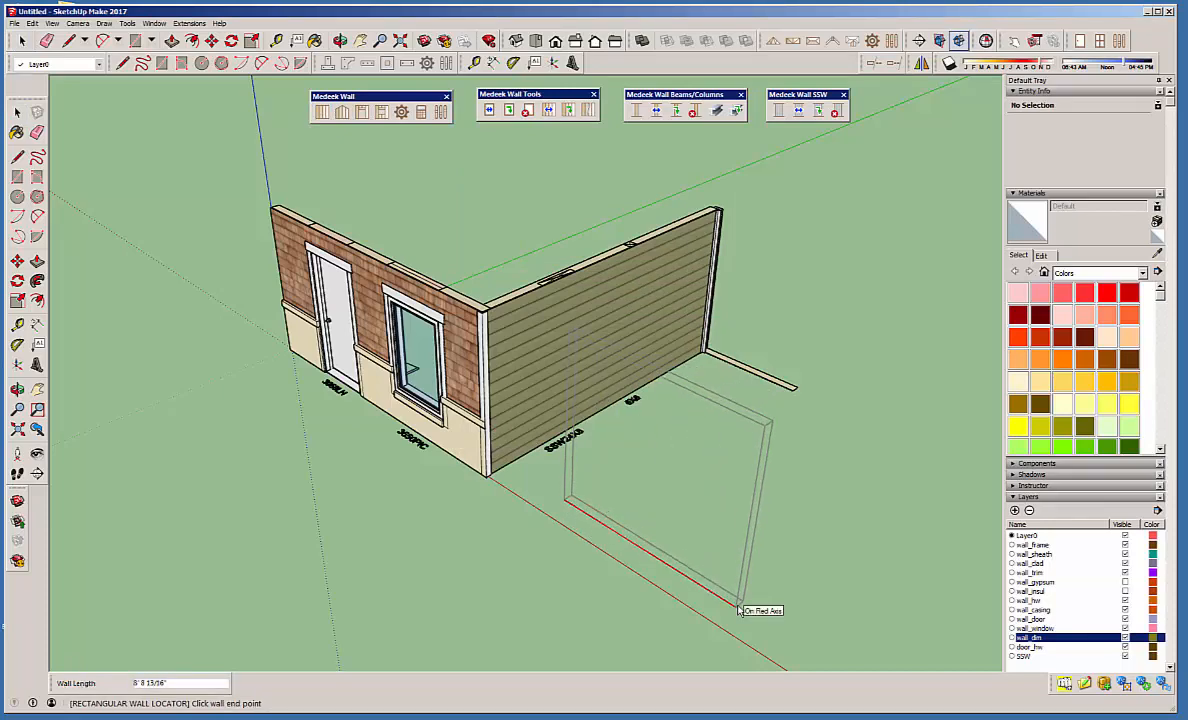
{"action": "left_click", "coordinate": [738, 610]}
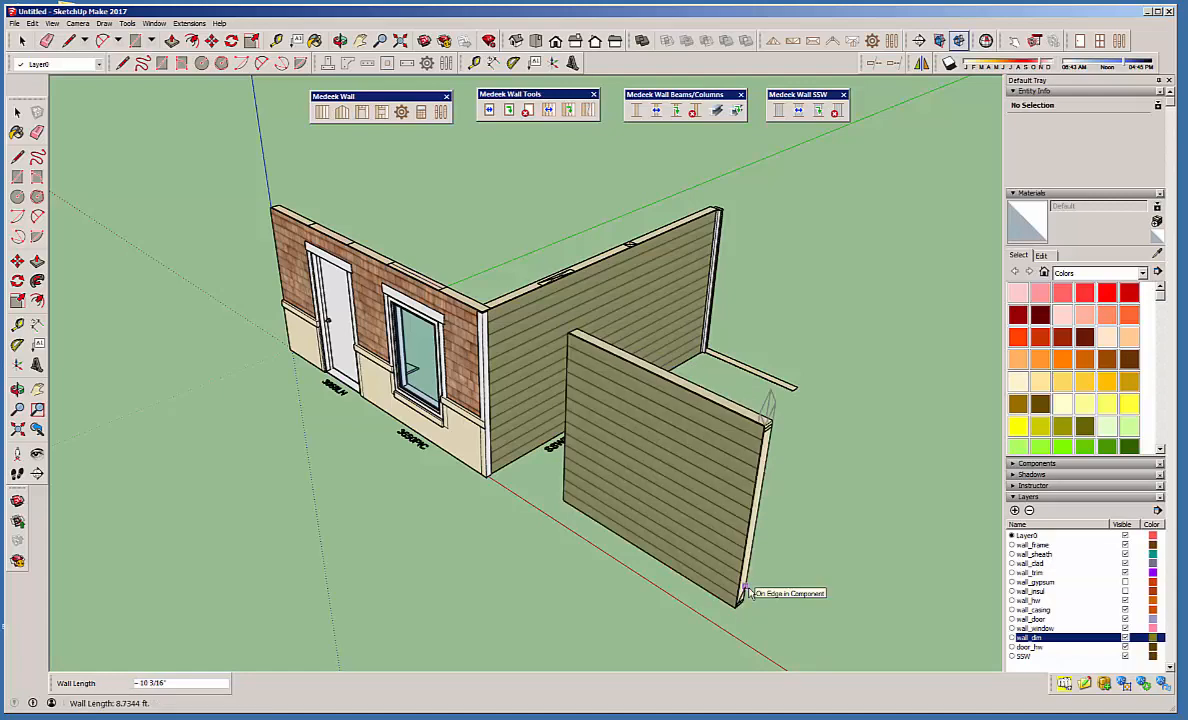
Reopen the global settings, review the sheathing, wall, door and window defaults, and close them.
{"action": "left_click", "coordinate": [441, 111]}
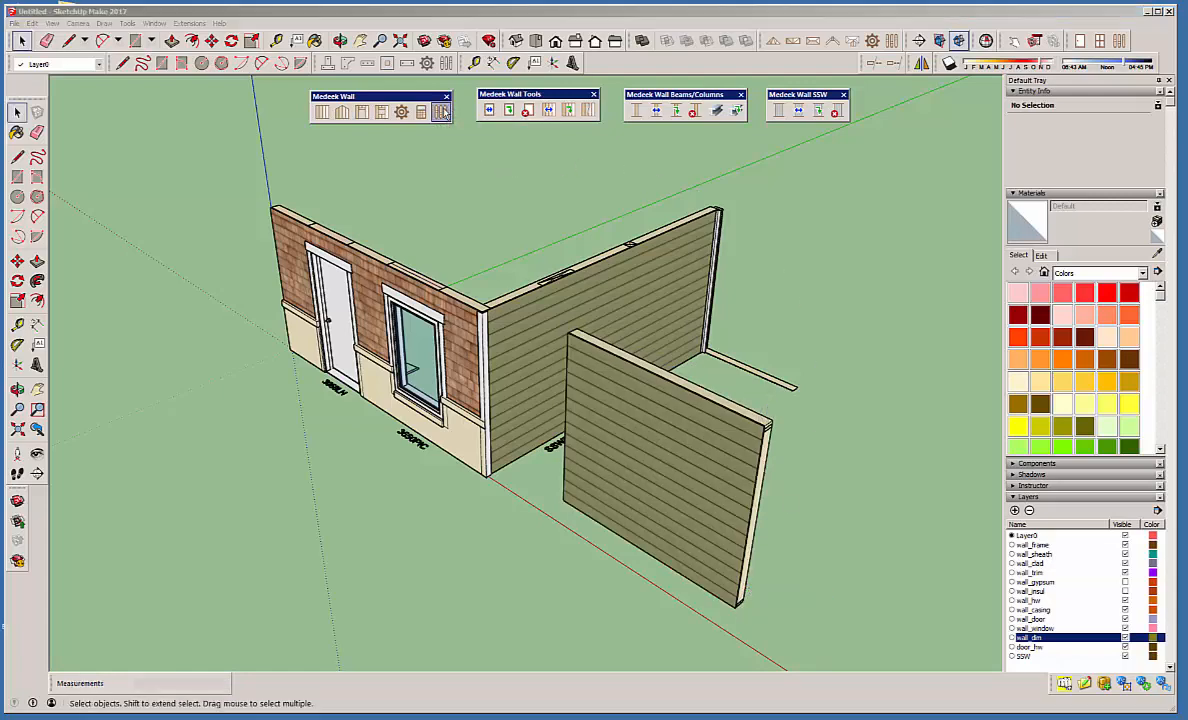
{"action": "left_click", "coordinate": [560, 191]}
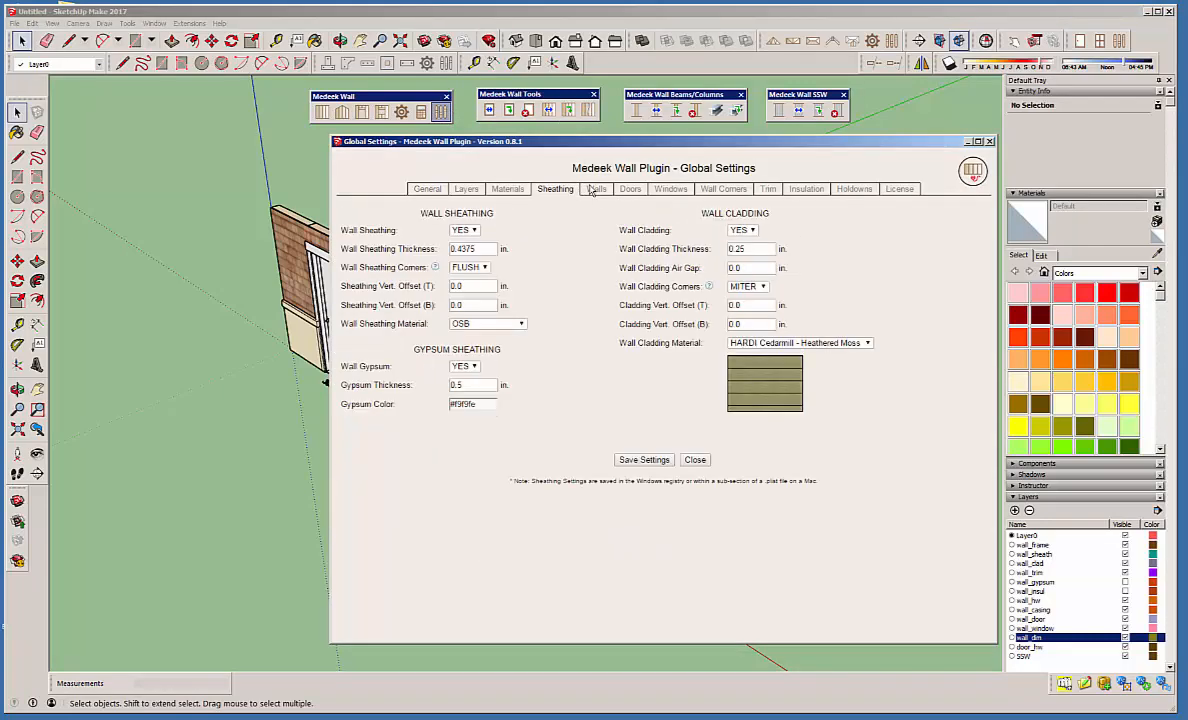
{"action": "left_click", "coordinate": [596, 191]}
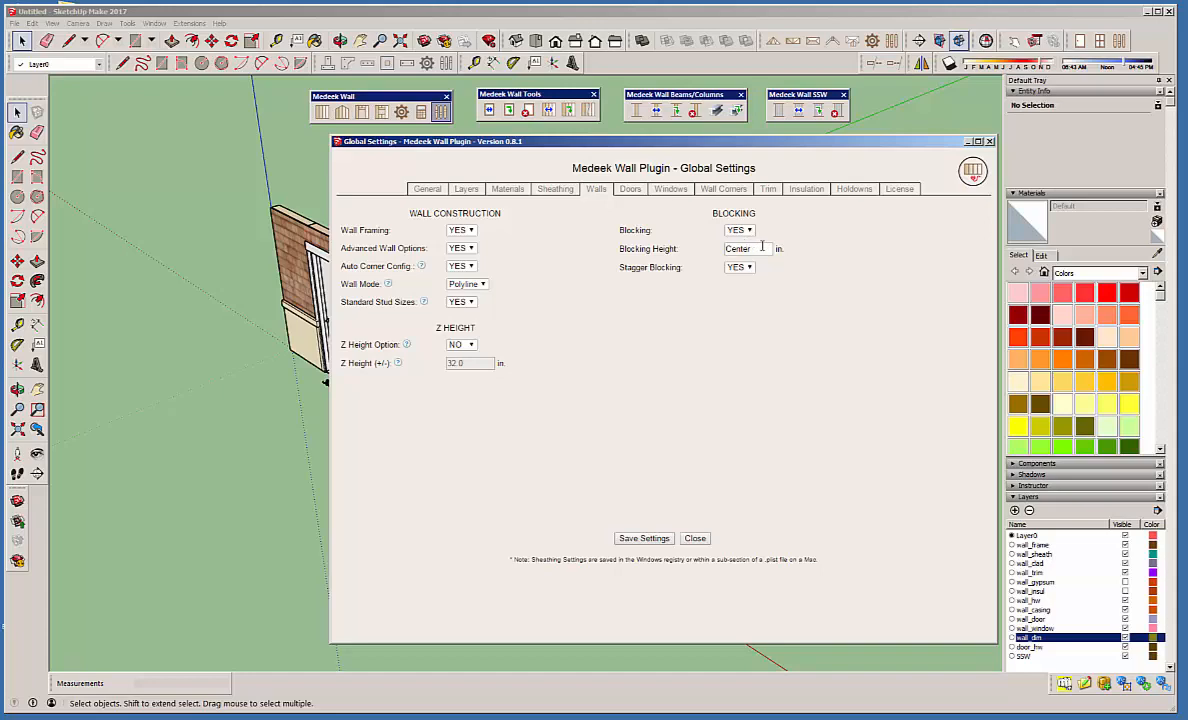
{"action": "left_click", "coordinate": [630, 190]}
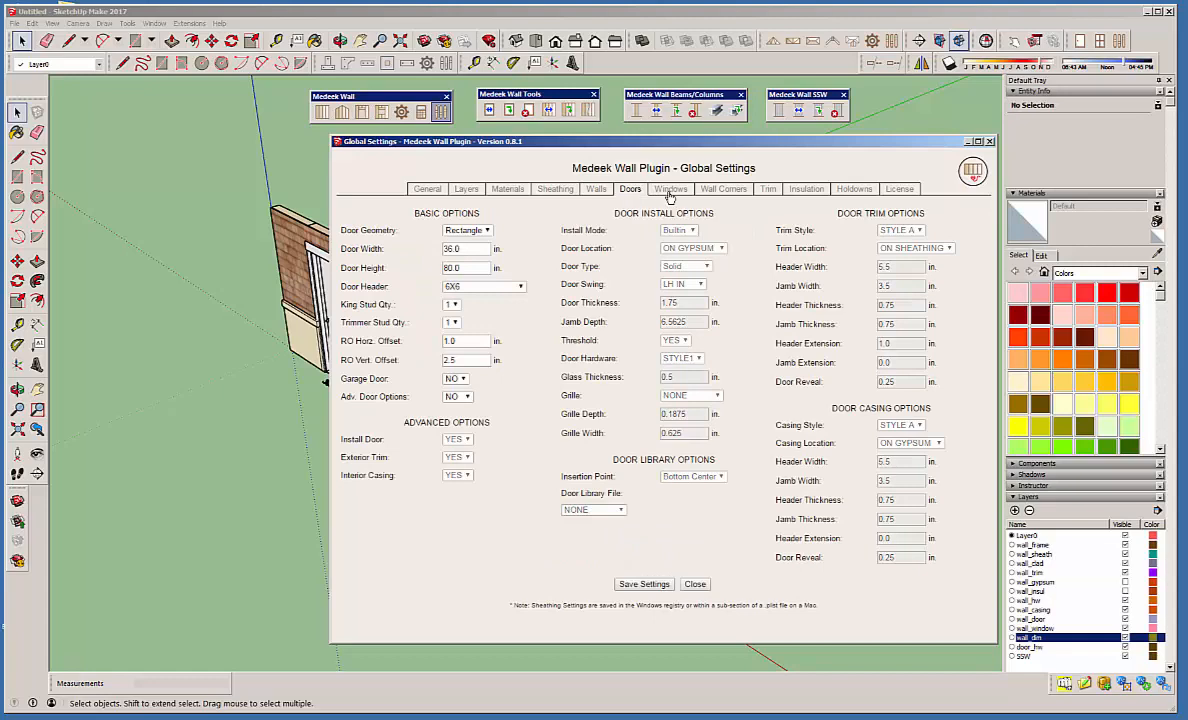
{"action": "left_click", "coordinate": [669, 192]}
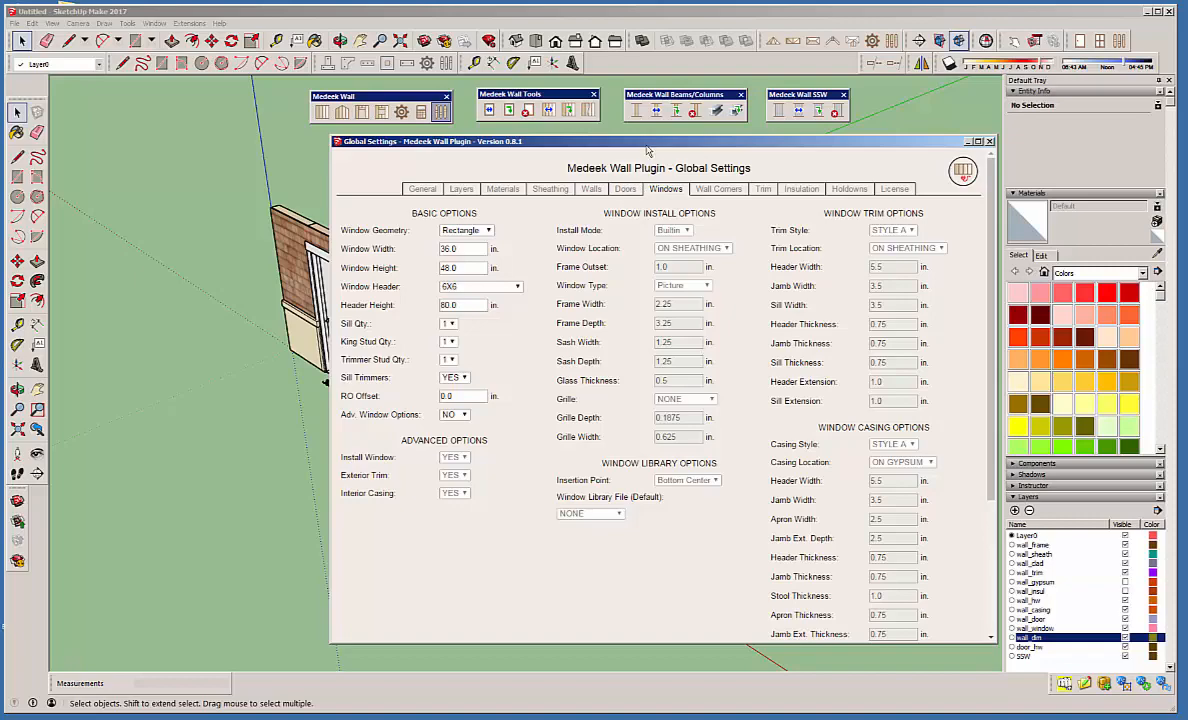
{"action": "left_click_drag", "start_coordinate": [660, 147], "coordinate": [573, 152]}
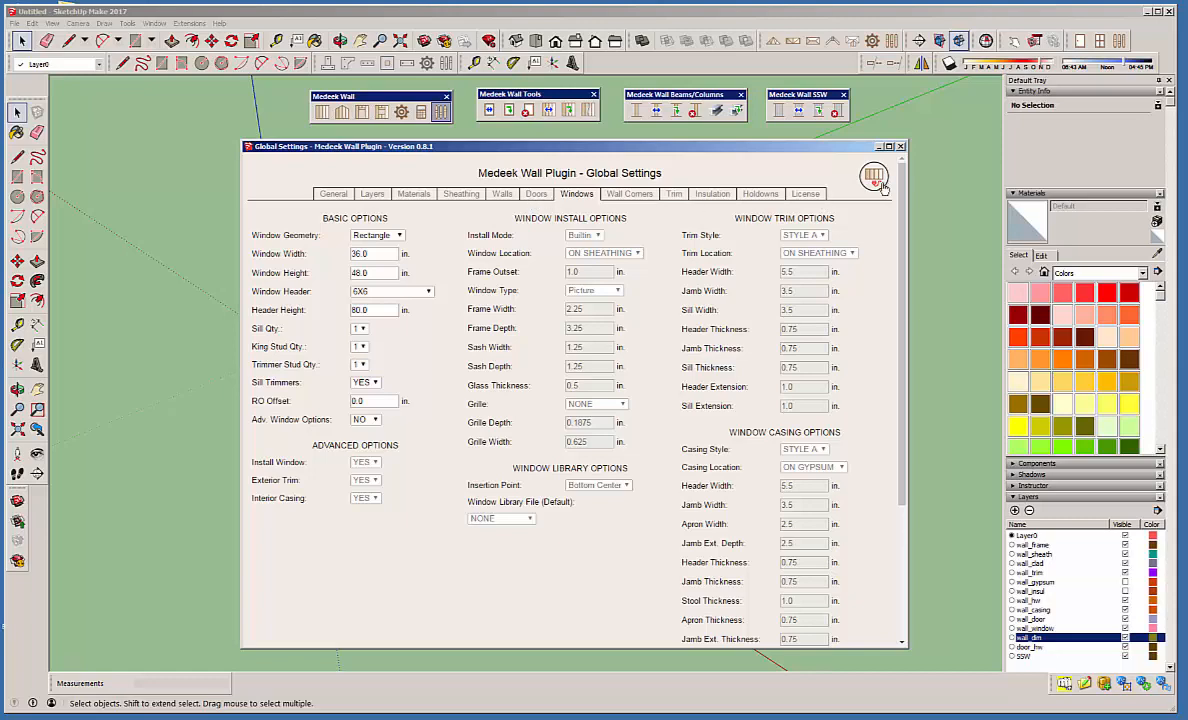
{"action": "left_click", "coordinate": [900, 147]}
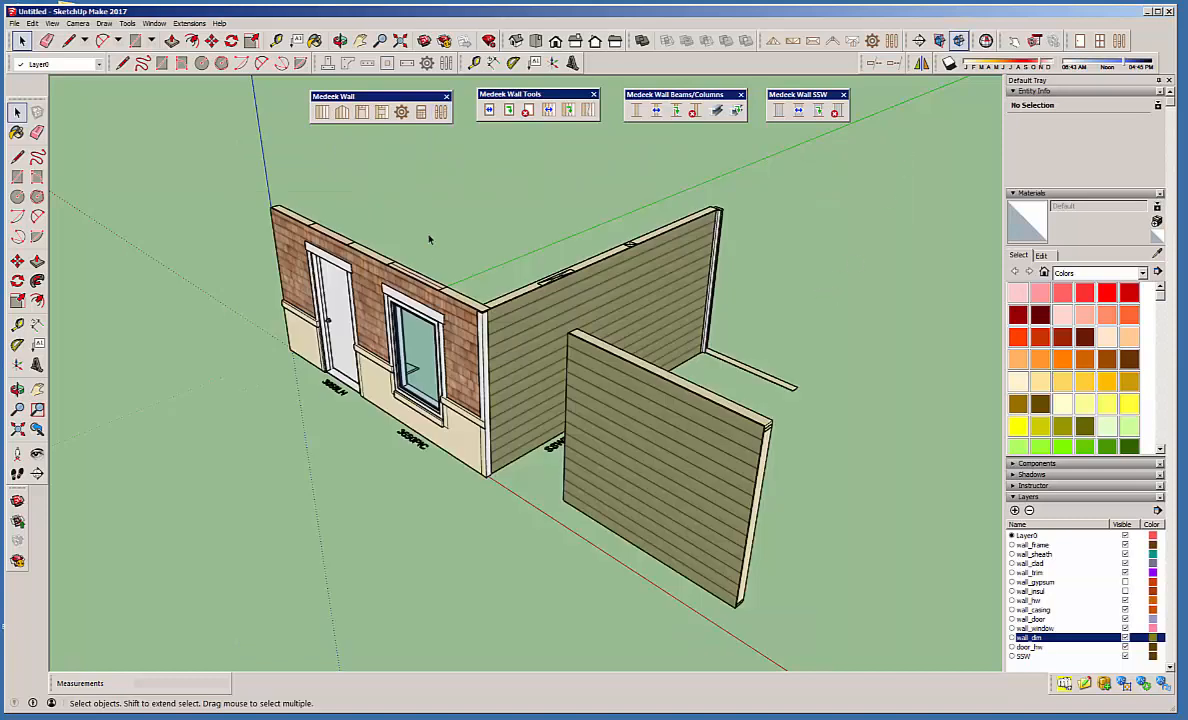
Open the front wall's window assembly for editing, examine its basic, advanced and install options, and close it.
{"action": "left_click", "coordinate": [508, 110]}
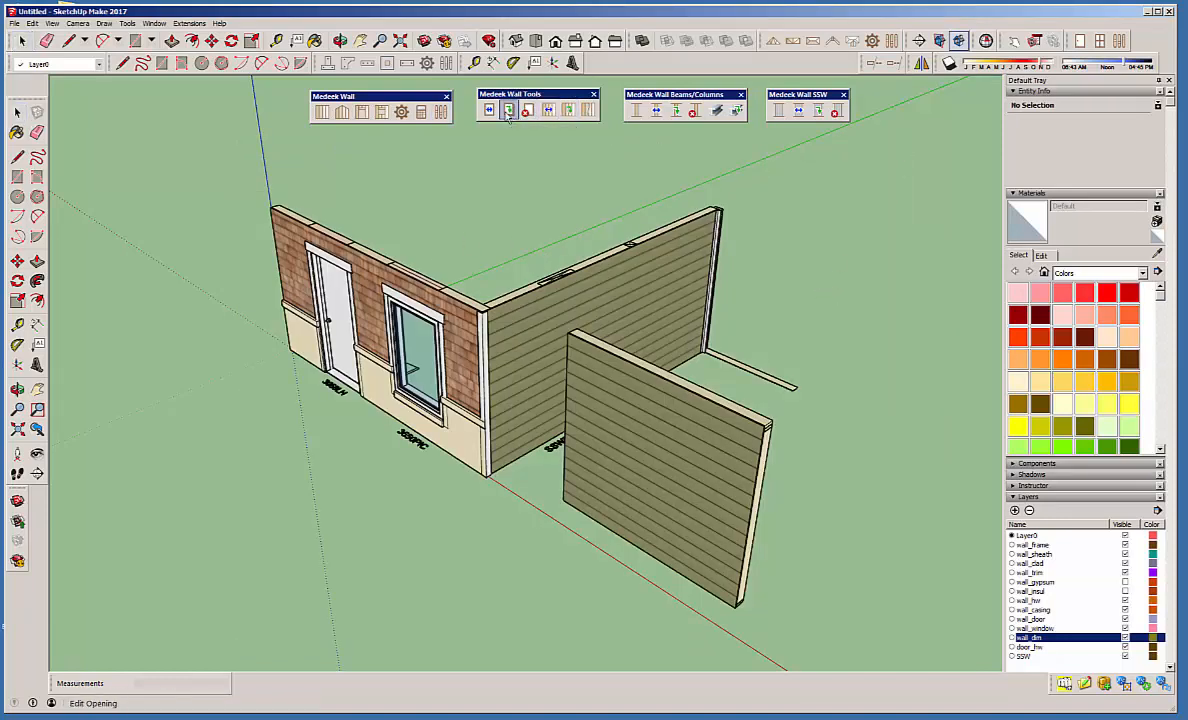
{"action": "left_click", "coordinate": [414, 313]}
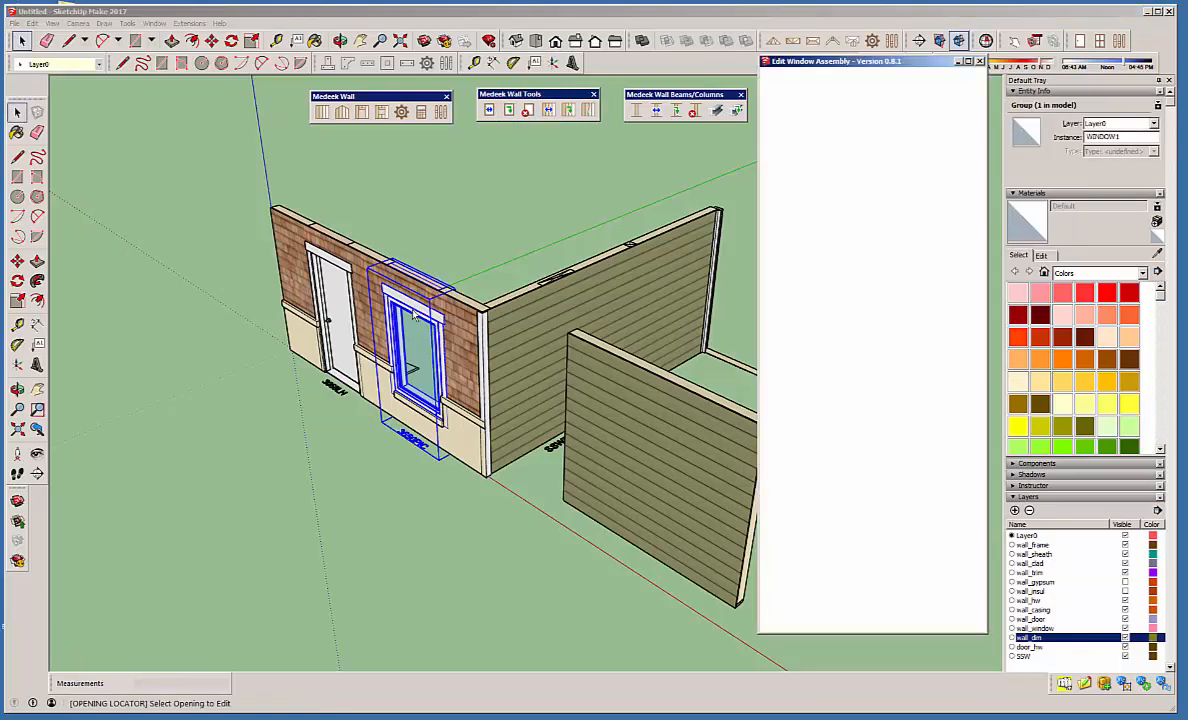
{"action": "left_click_drag", "start_coordinate": [983, 112], "coordinate": [958, 143]}
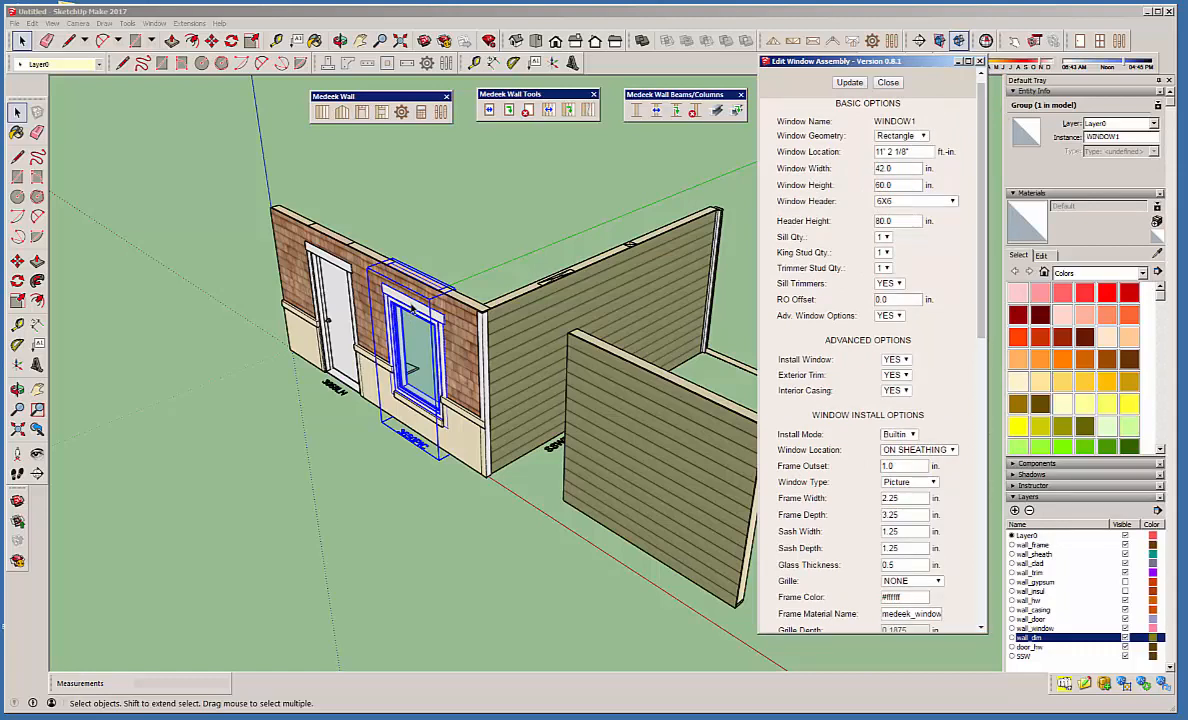
{"action": "left_click", "coordinate": [888, 83]}
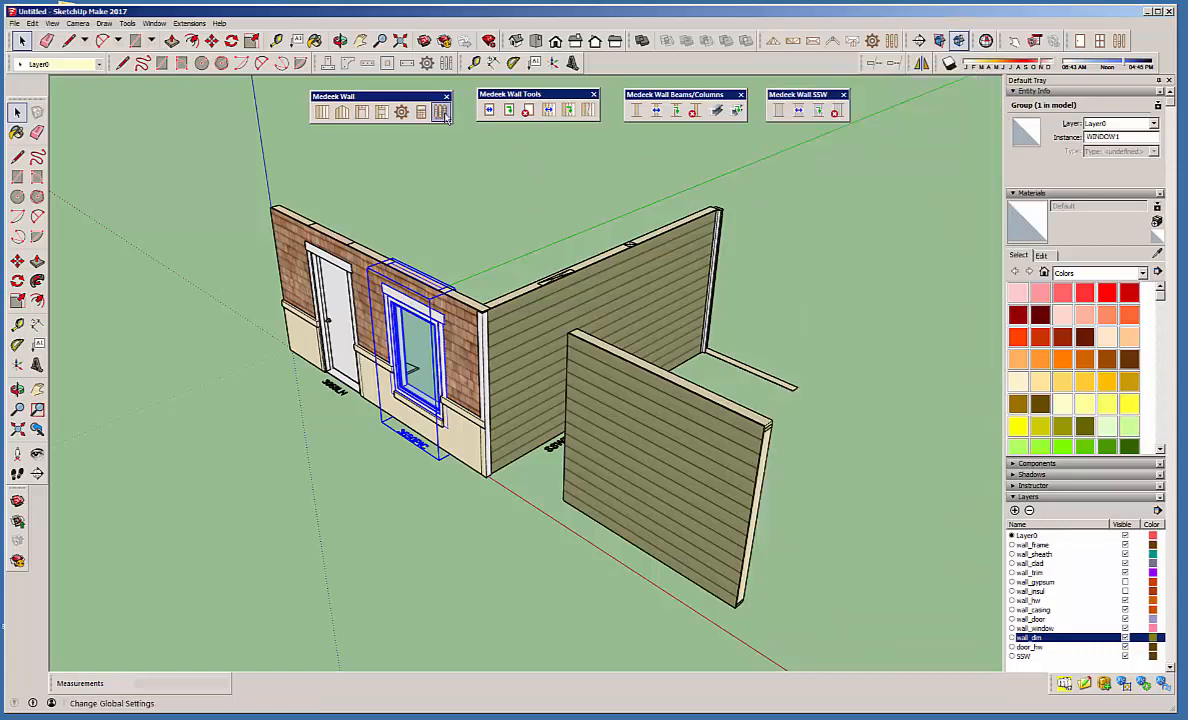
Reopen the global settings and review the wall corner defaults, including the start corner's treatment options.
{"action": "left_click", "coordinate": [441, 113]}
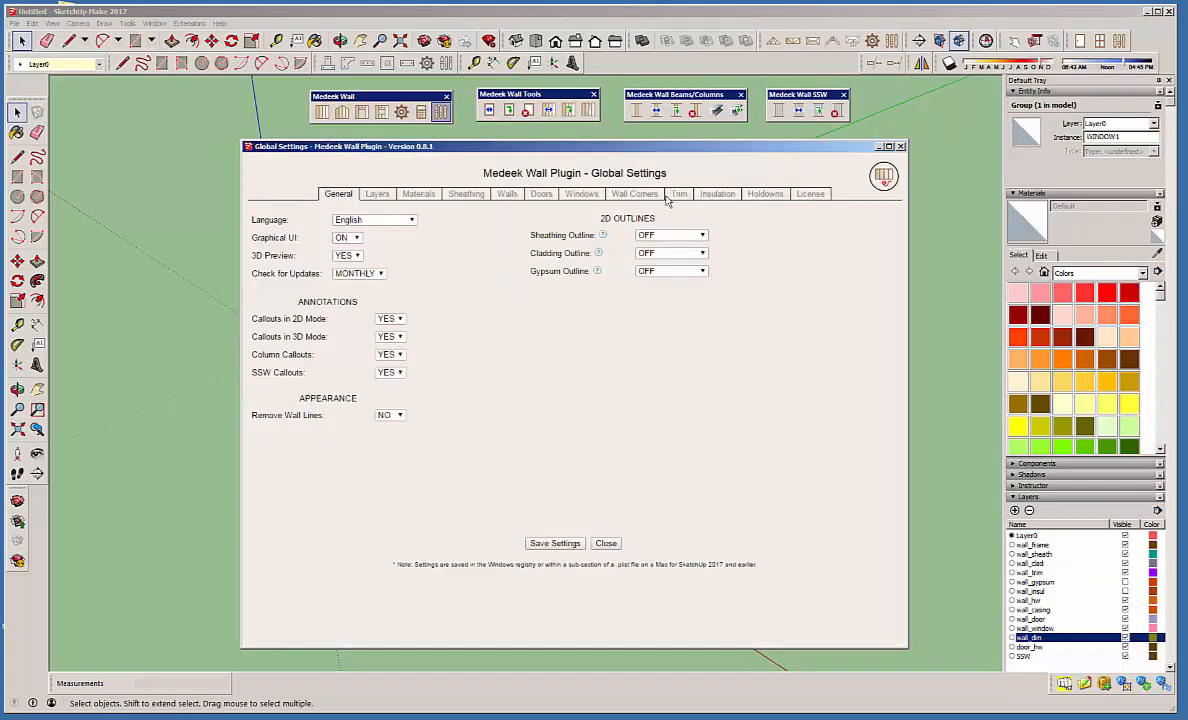
{"action": "left_click", "coordinate": [628, 192]}
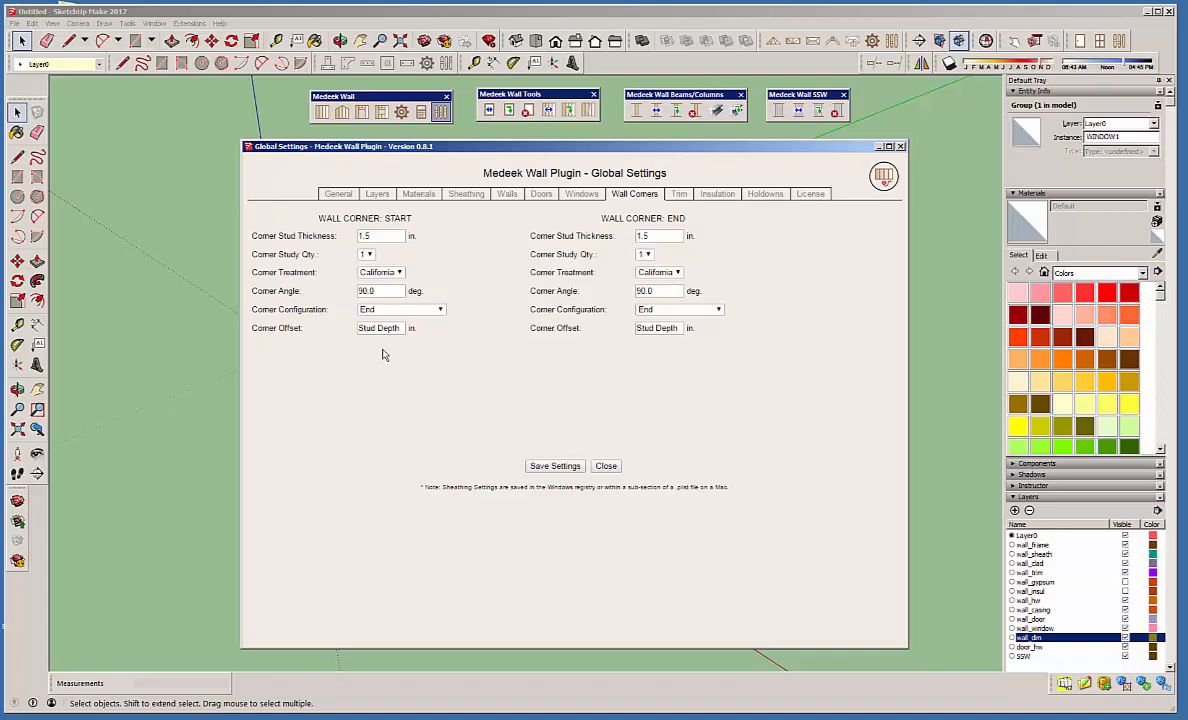
{"action": "left_click", "coordinate": [399, 273]}
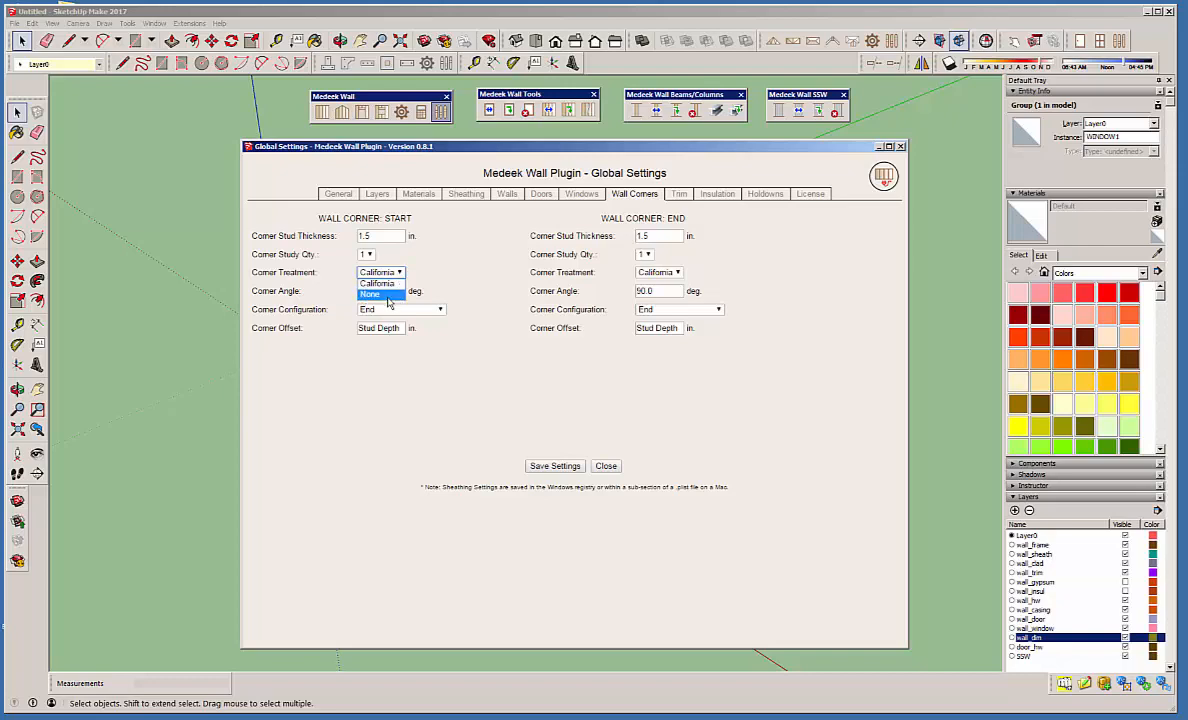
{"action": "left_click", "coordinate": [423, 236]}
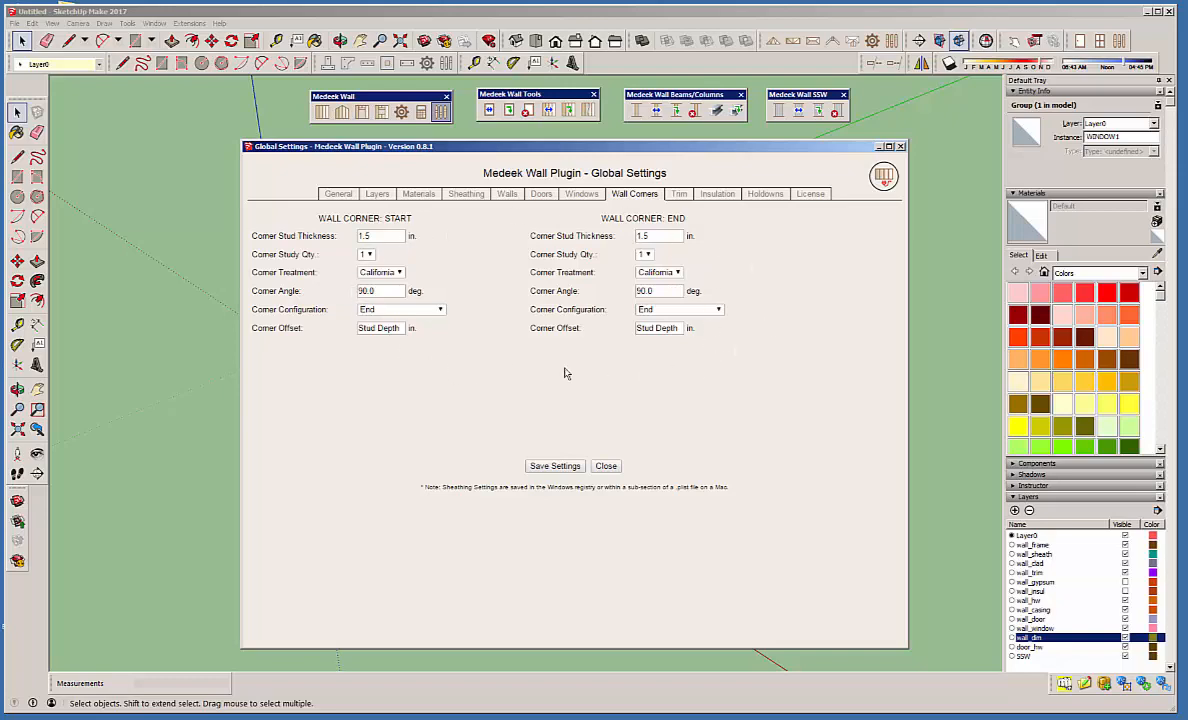
Review the exterior and interior trim defaults, including the available Trim Location options.
{"action": "left_click", "coordinate": [679, 195]}
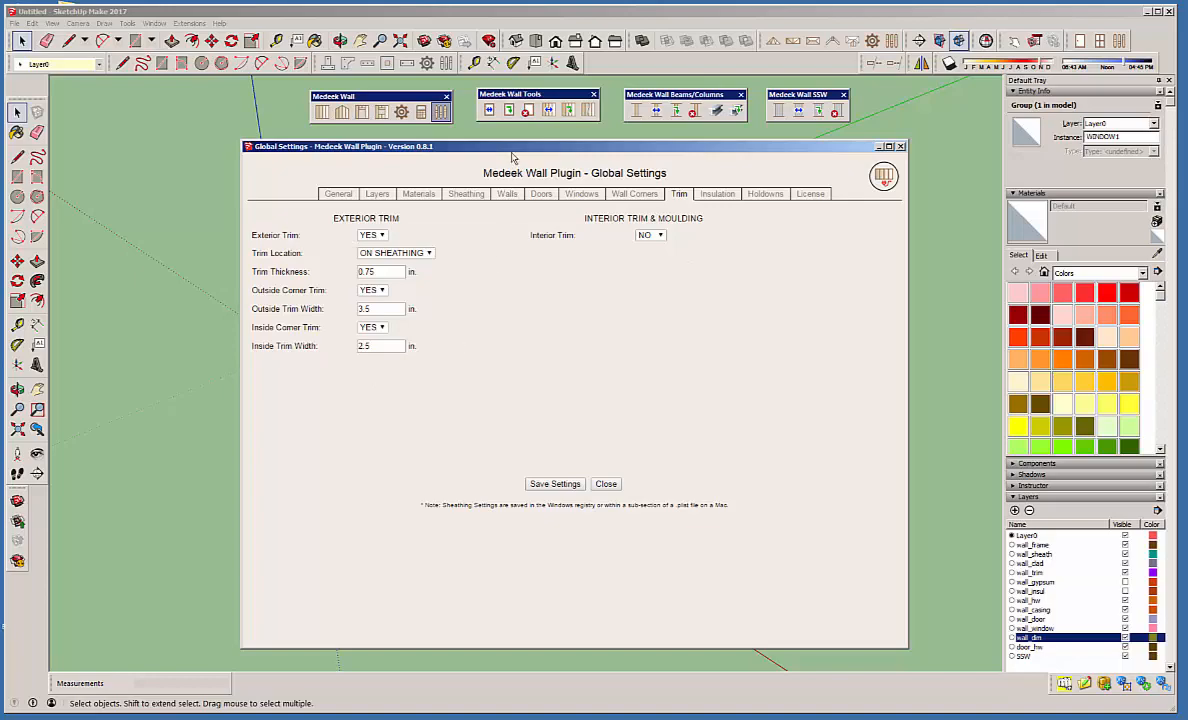
{"action": "left_click_drag", "start_coordinate": [503, 148], "coordinate": [790, 148]}
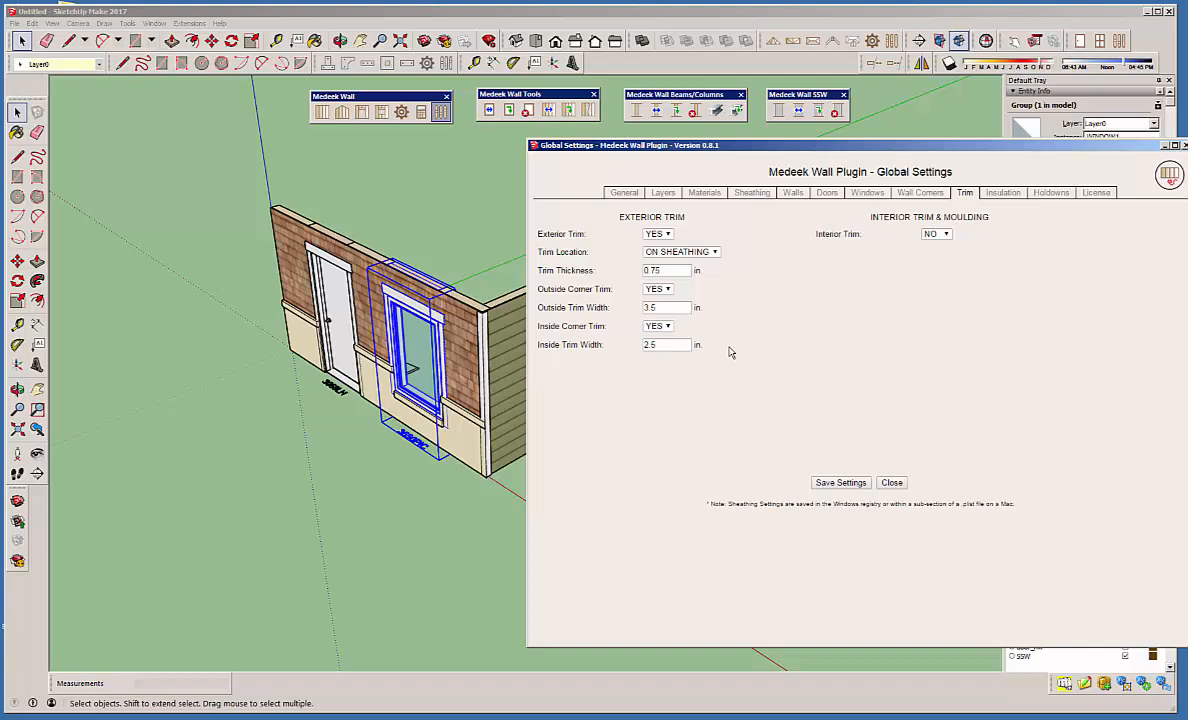
{"action": "left_click", "coordinate": [714, 254]}
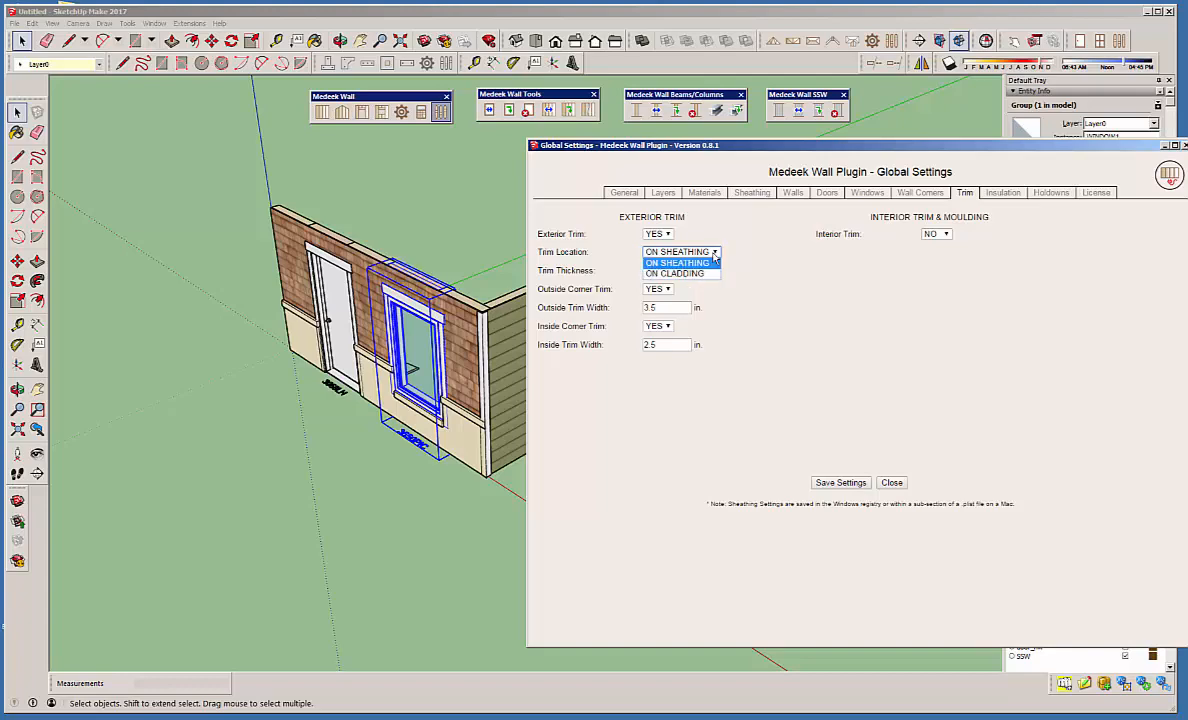
{"action": "left_click", "coordinate": [768, 228]}
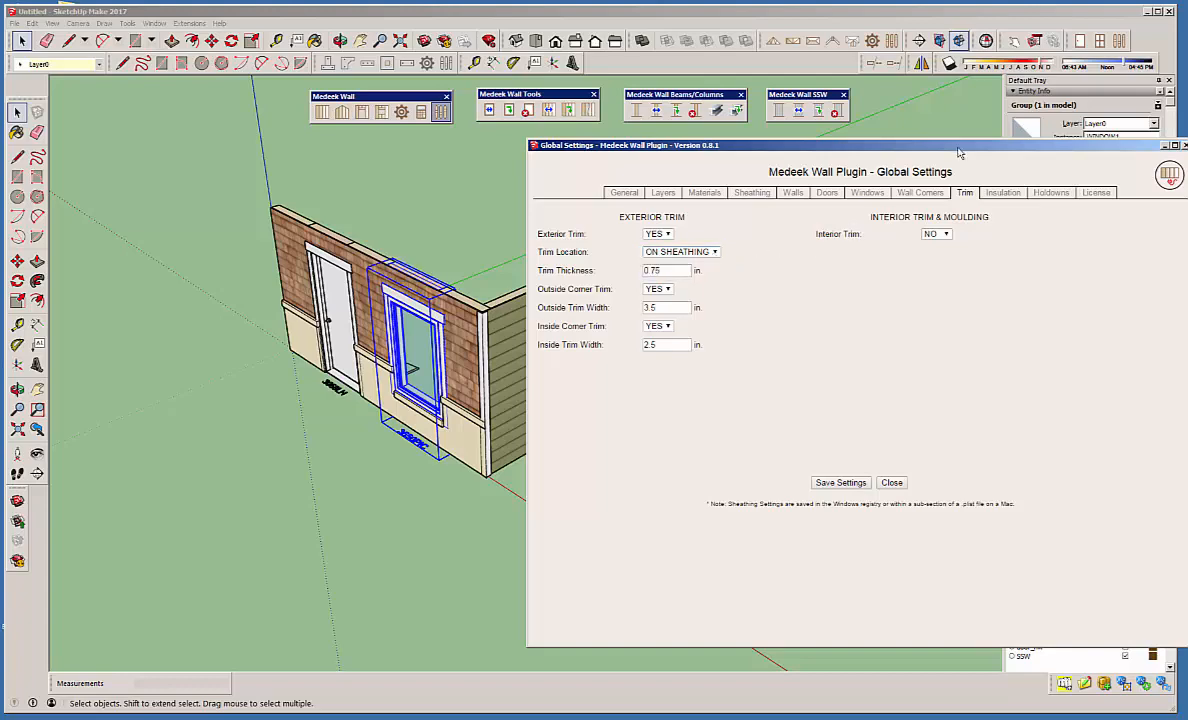
Try Yellow Fiberglass as the default wall insulation material and check the Wall Cavity Insulation choices.
{"action": "left_click_drag", "start_coordinate": [880, 144], "coordinate": [758, 141]}
{"action": "left_click", "coordinate": [880, 192]}
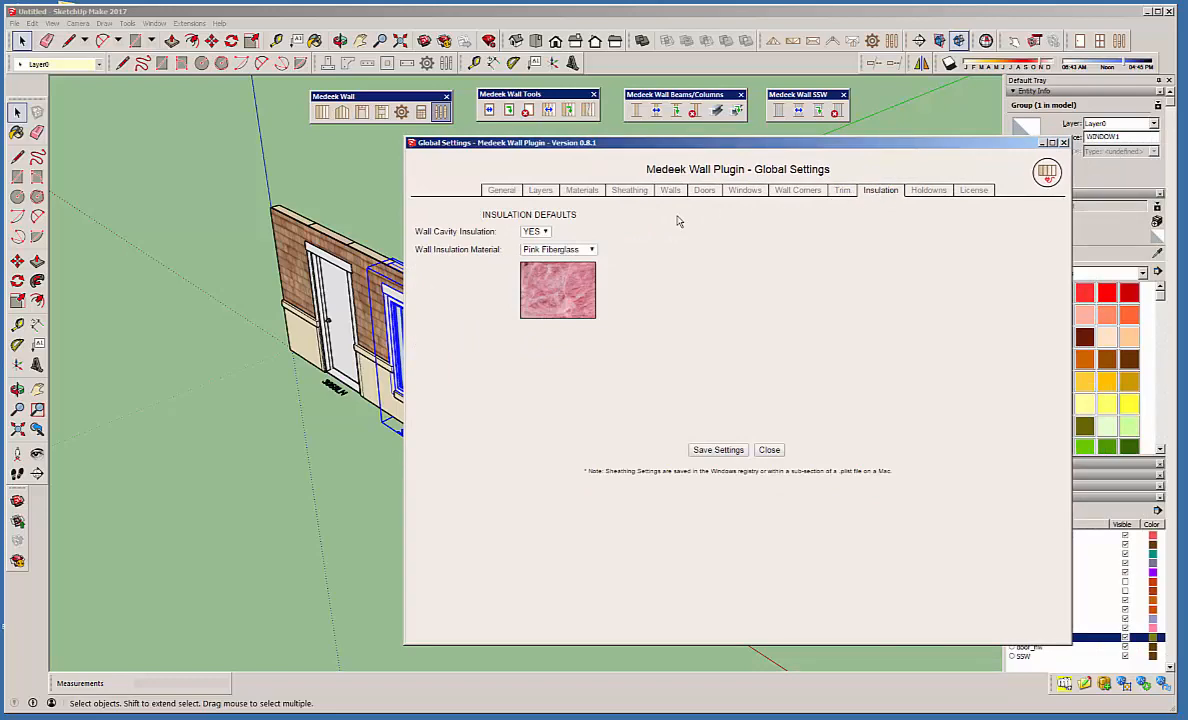
{"action": "left_click", "coordinate": [589, 250]}
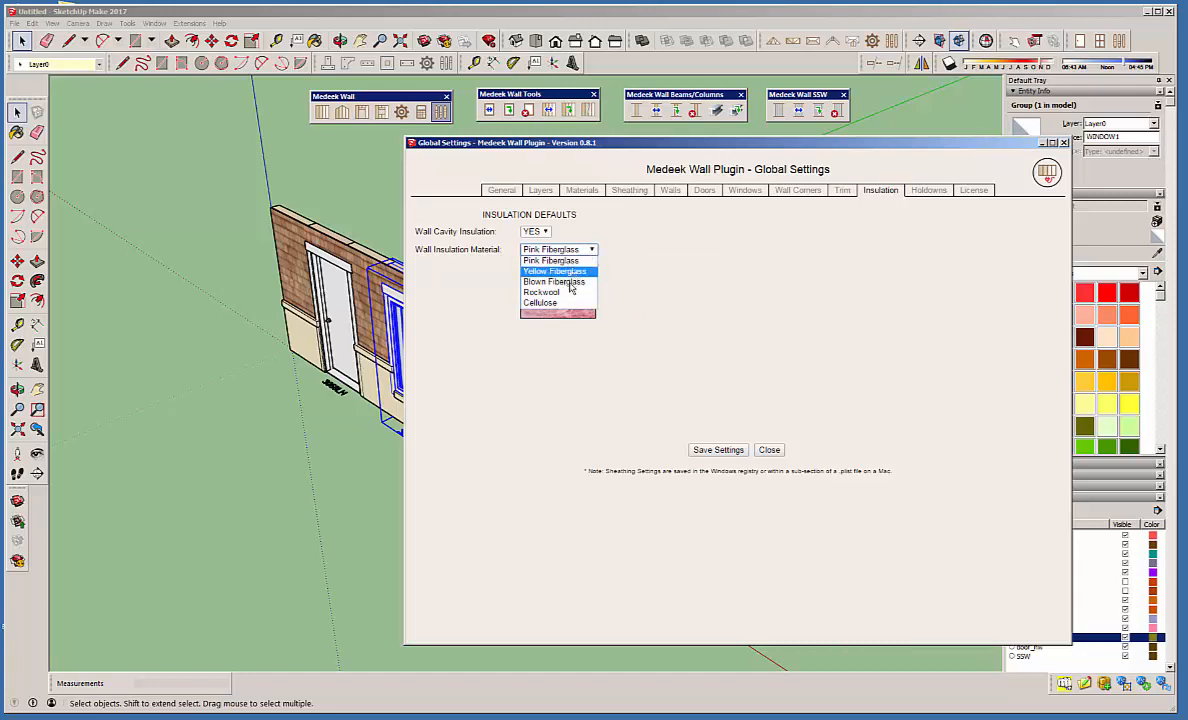
{"action": "left_click", "coordinate": [550, 271]}
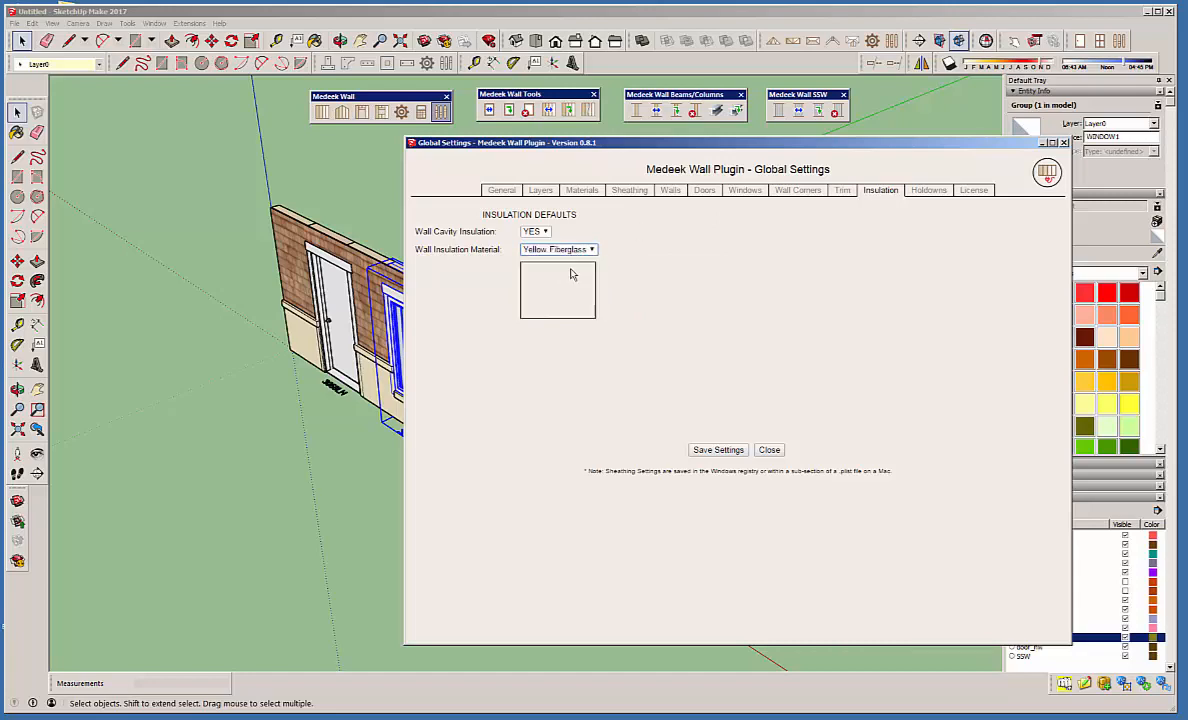
{"action": "left_click", "coordinate": [545, 231]}
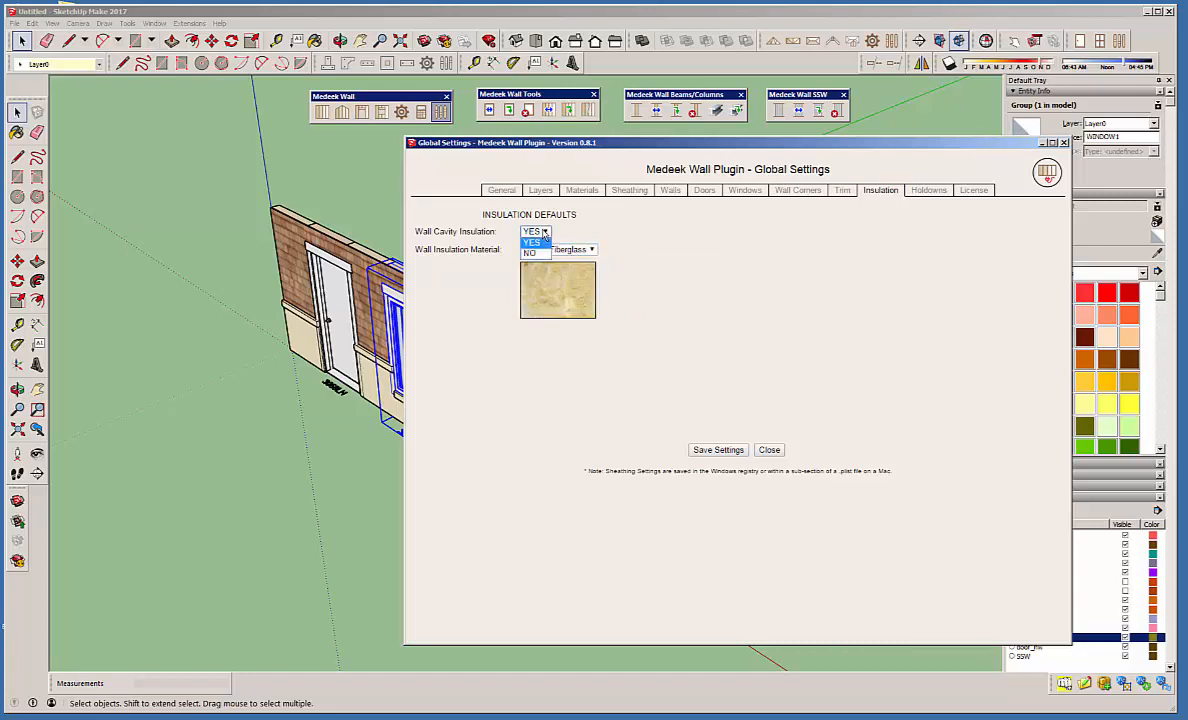
{"action": "left_click", "coordinate": [613, 224]}
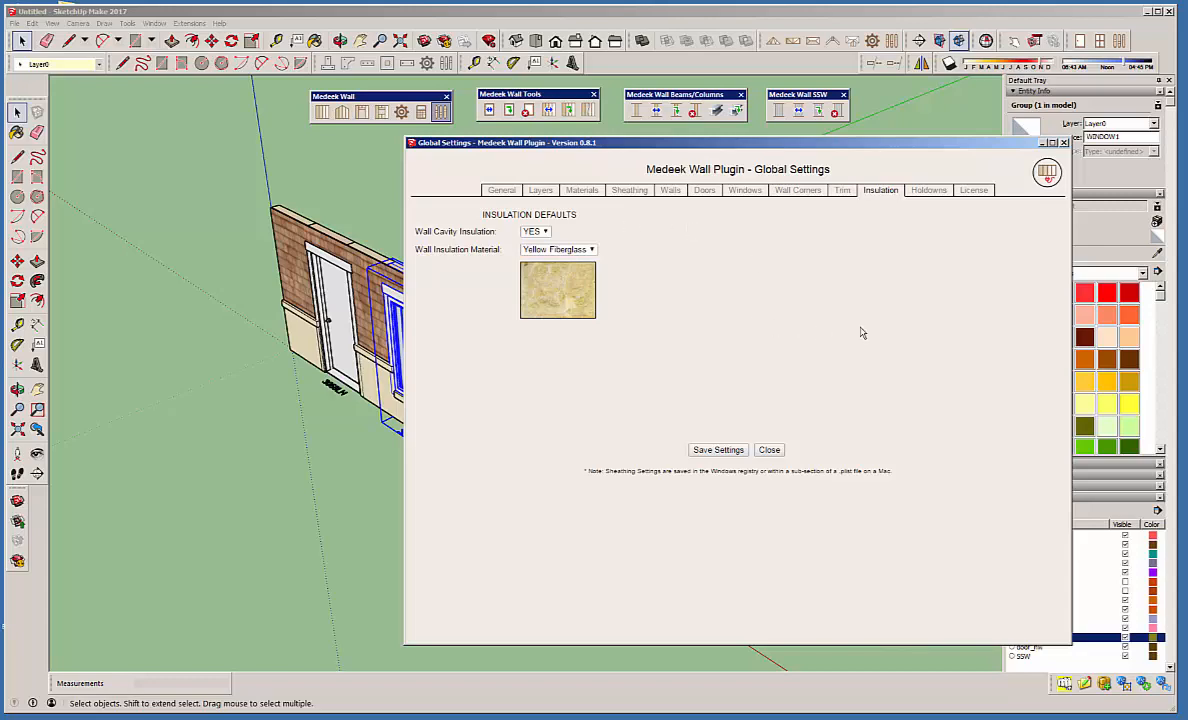
Review the holdown and anchor bolt defaults and the plugin's license information.
{"action": "left_click", "coordinate": [929, 192]}
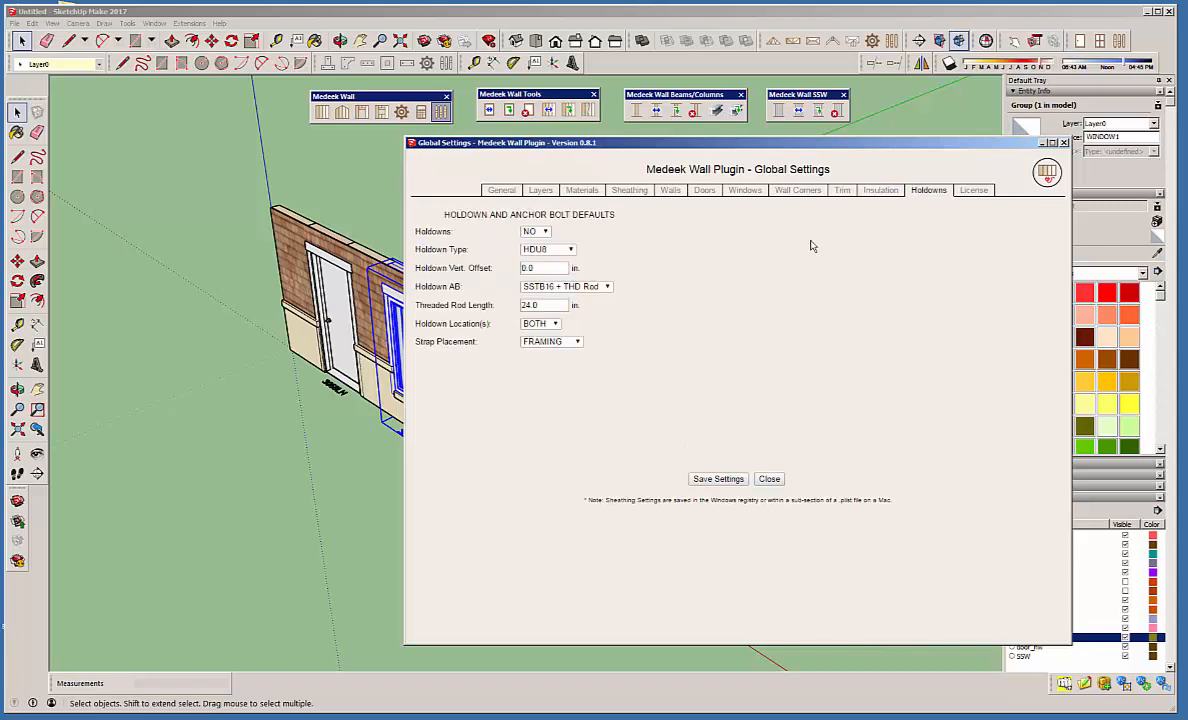
{"action": "left_click_drag", "start_coordinate": [823, 142], "coordinate": [708, 147]}
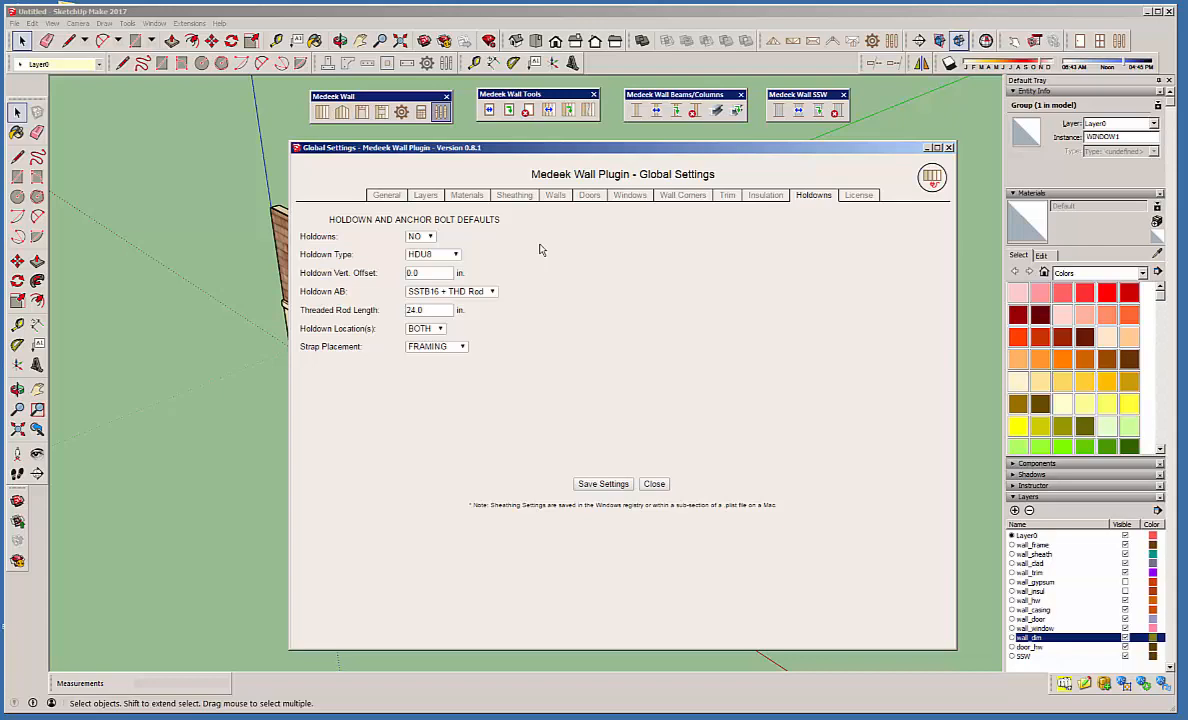
{"action": "left_click_drag", "start_coordinate": [730, 147], "coordinate": [701, 146]}
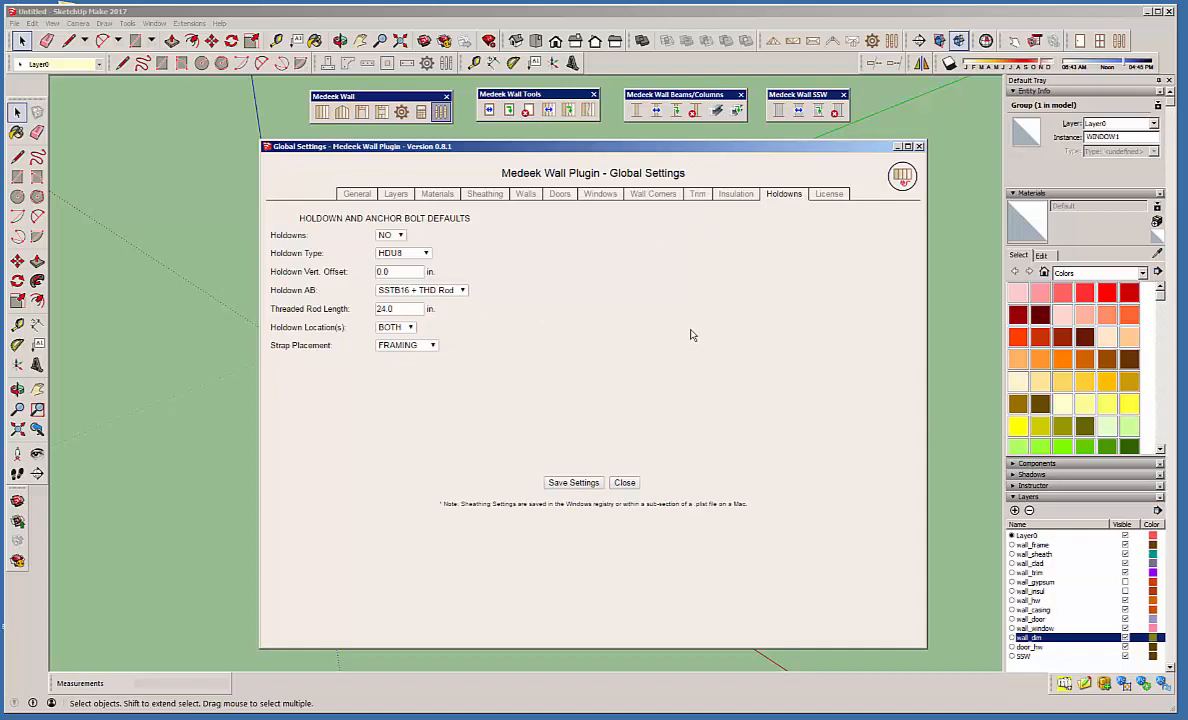
{"action": "left_click", "coordinate": [834, 196]}
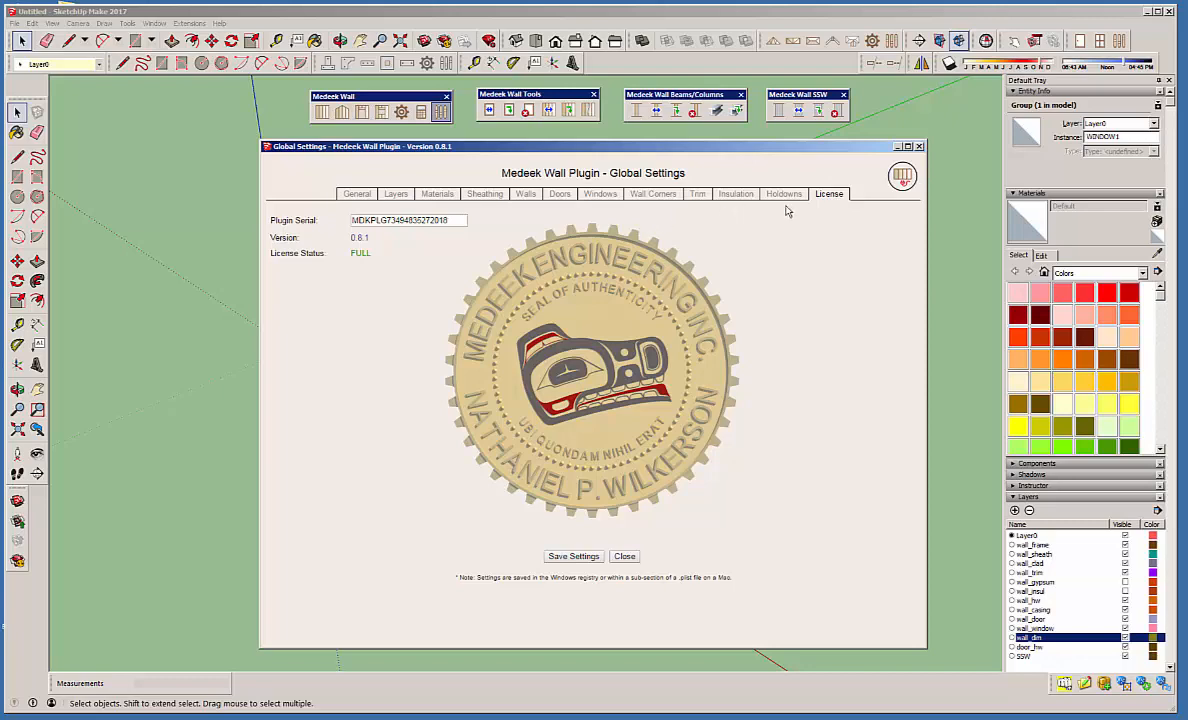
Revisit the wall, sheathing, material, layer and general settings, including the 2D outline help notes, then close the global settings.
{"action": "left_click", "coordinate": [529, 195]}
{"action": "left_click", "coordinate": [478, 195]}
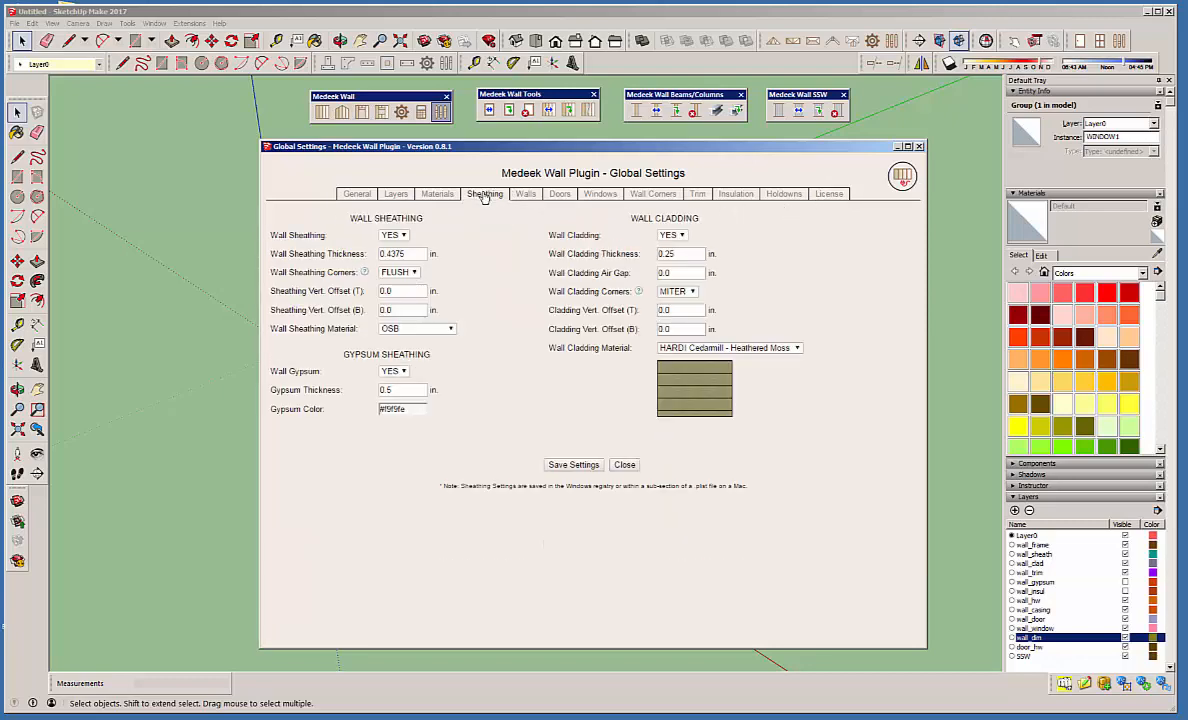
{"action": "left_click", "coordinate": [437, 195]}
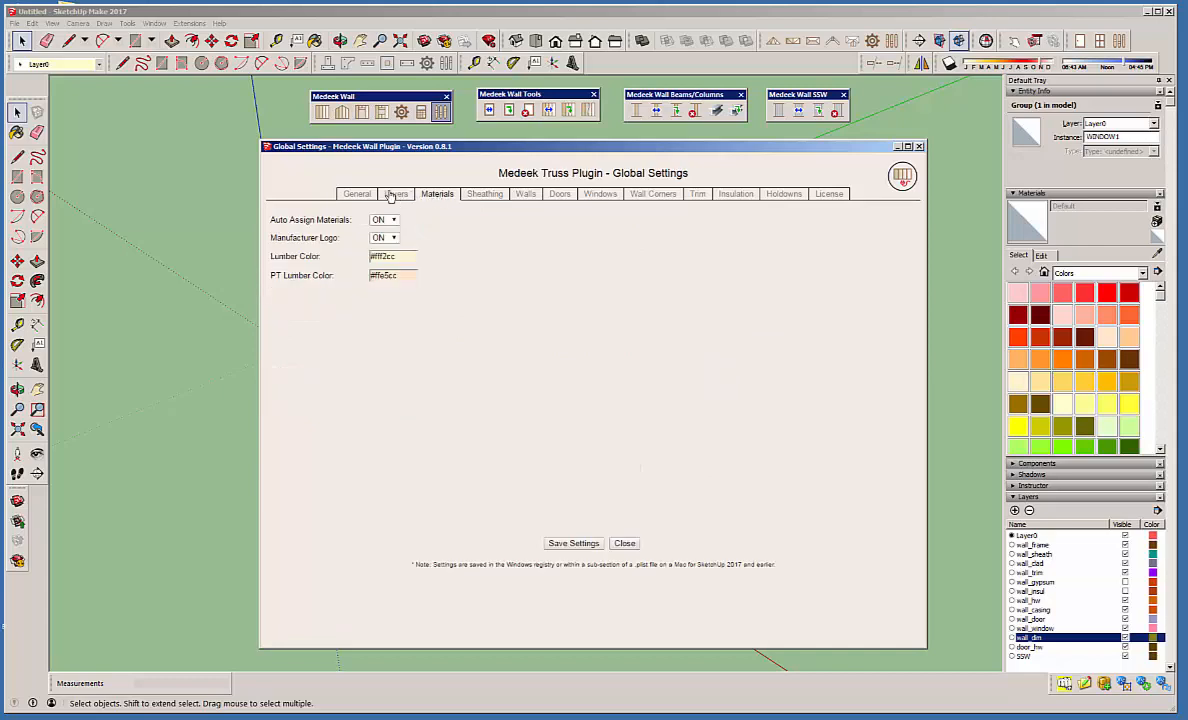
{"action": "left_click", "coordinate": [395, 194]}
{"action": "left_click", "coordinate": [358, 194]}
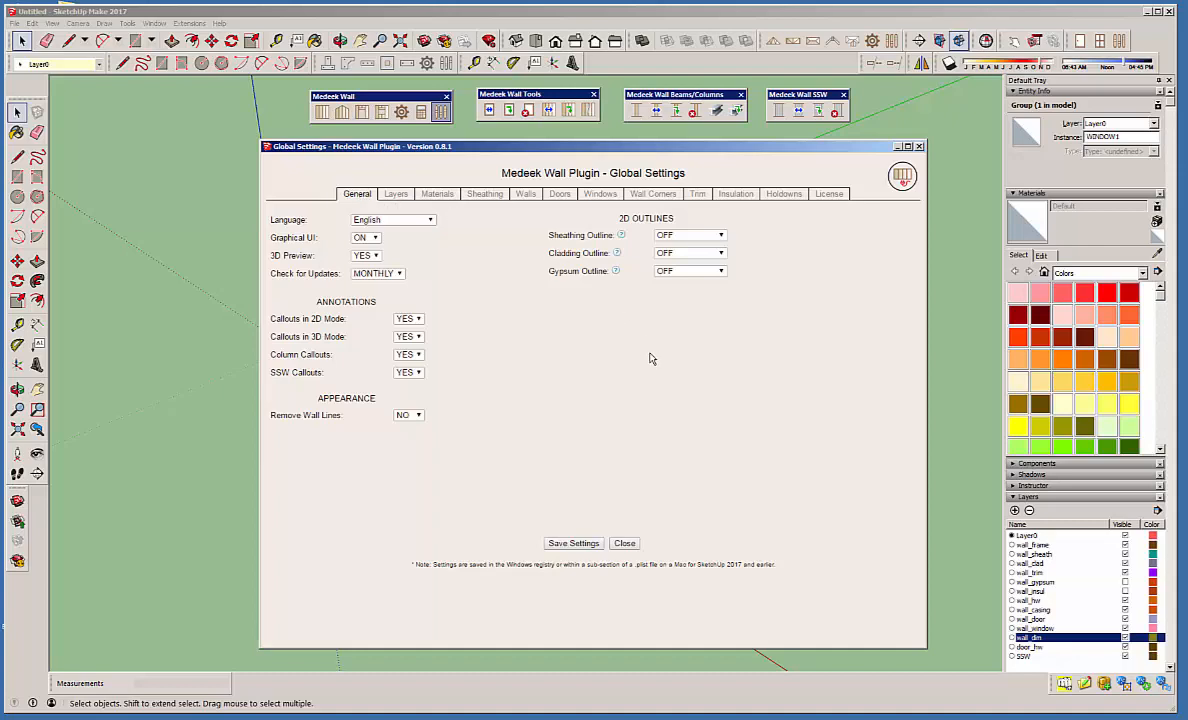
{"action": "mouse_move", "coordinate": [617, 273]}
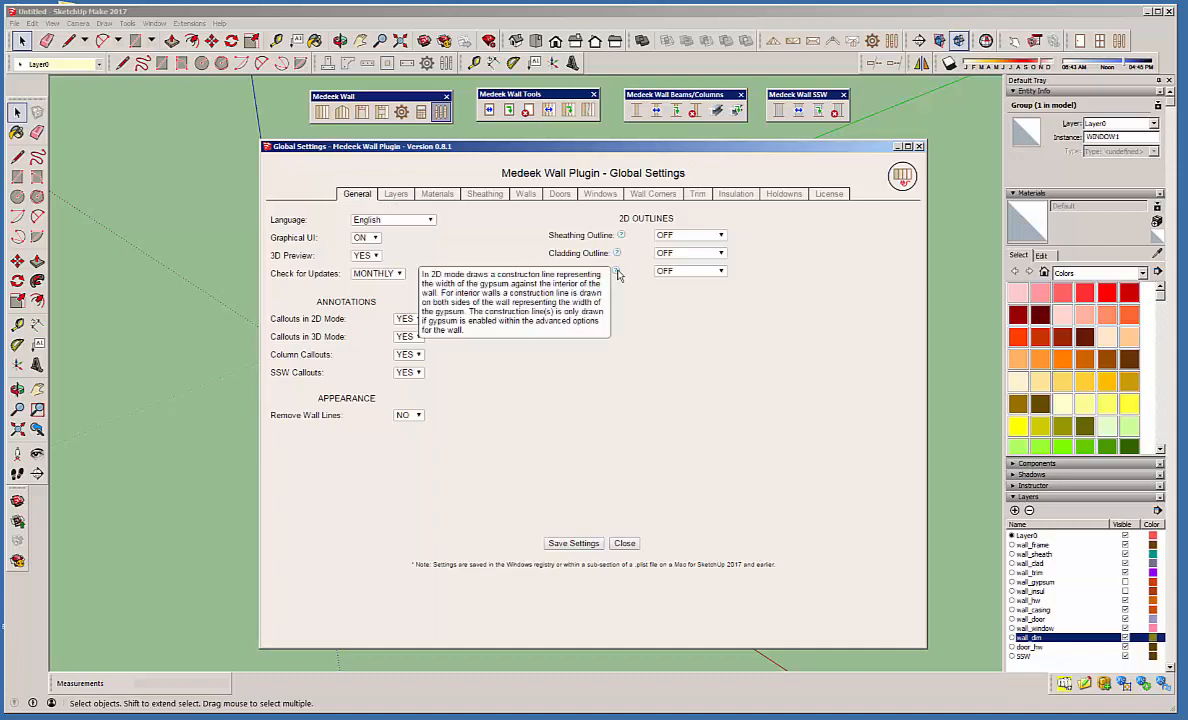
{"action": "mouse_move", "coordinate": [621, 235]}
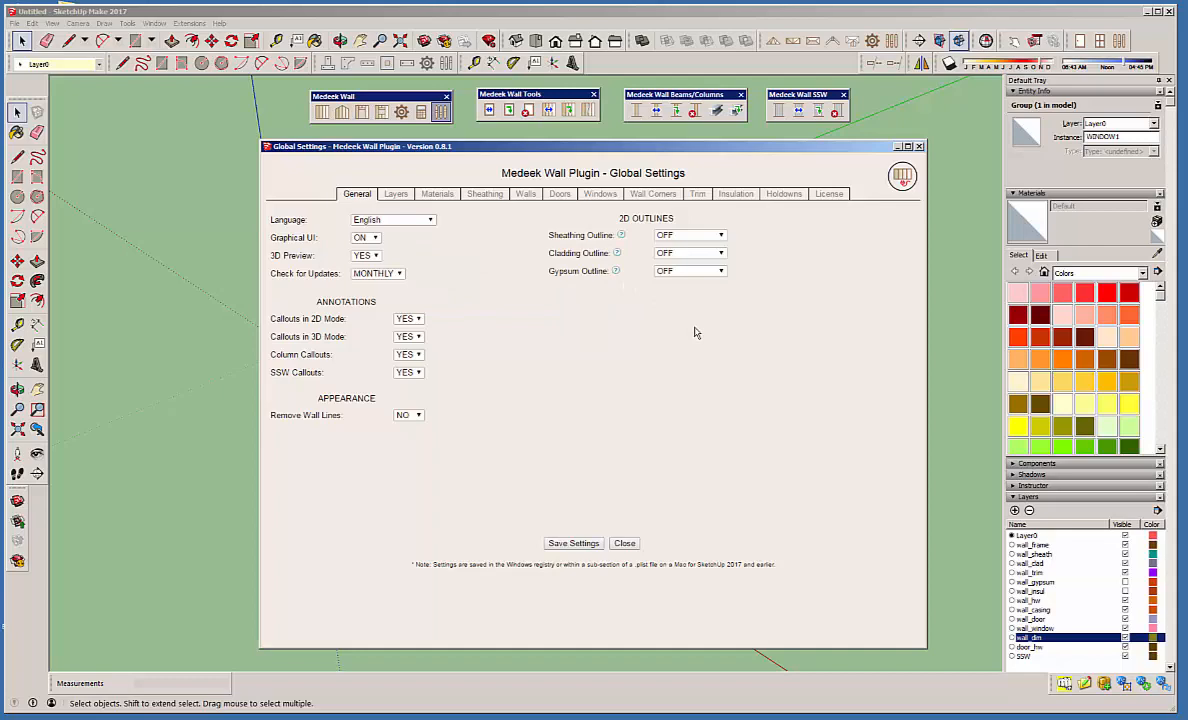
{"action": "left_click_drag", "start_coordinate": [748, 145], "coordinate": [648, 145]}
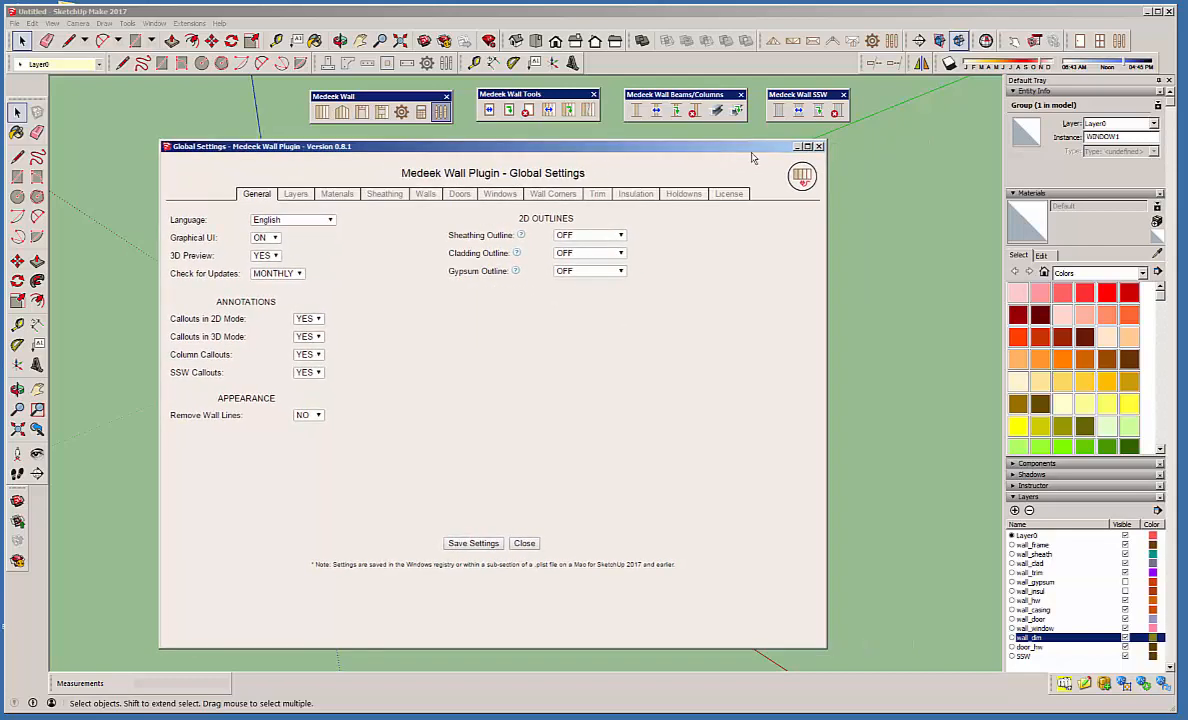
{"action": "left_click", "coordinate": [819, 146]}
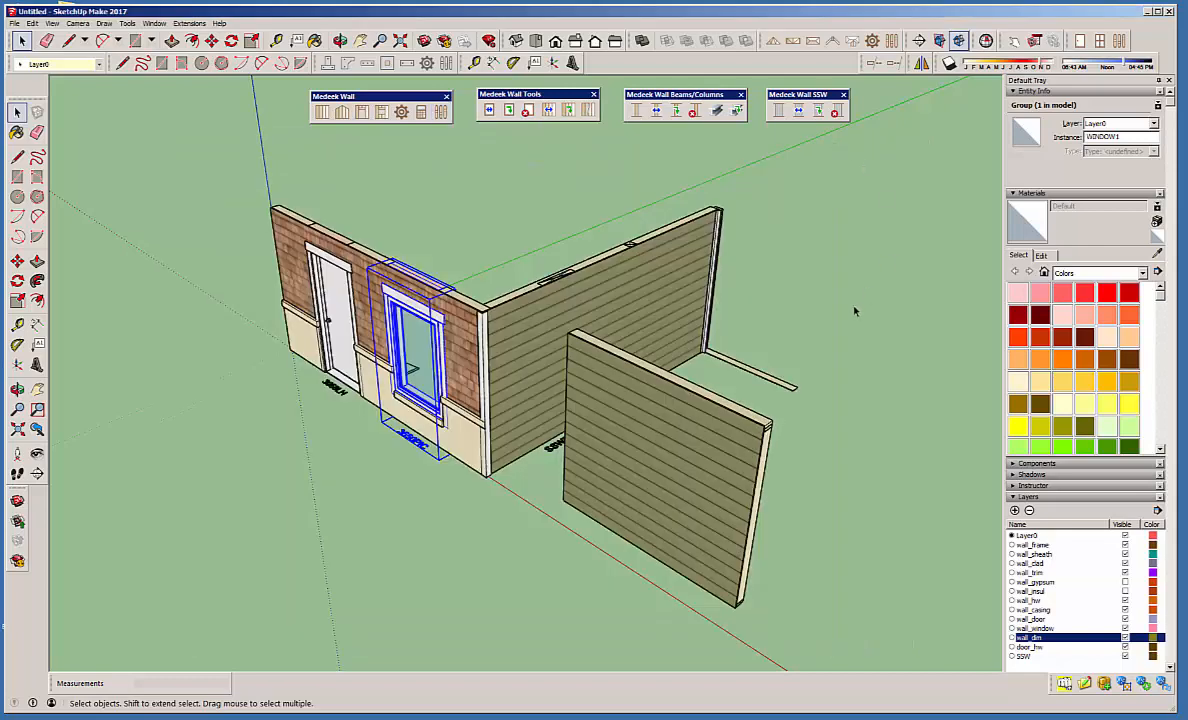
Clear the selection and examine the front wall's door, window, trim and cladding from several angles.
{"action": "left_click", "coordinate": [854, 311]}
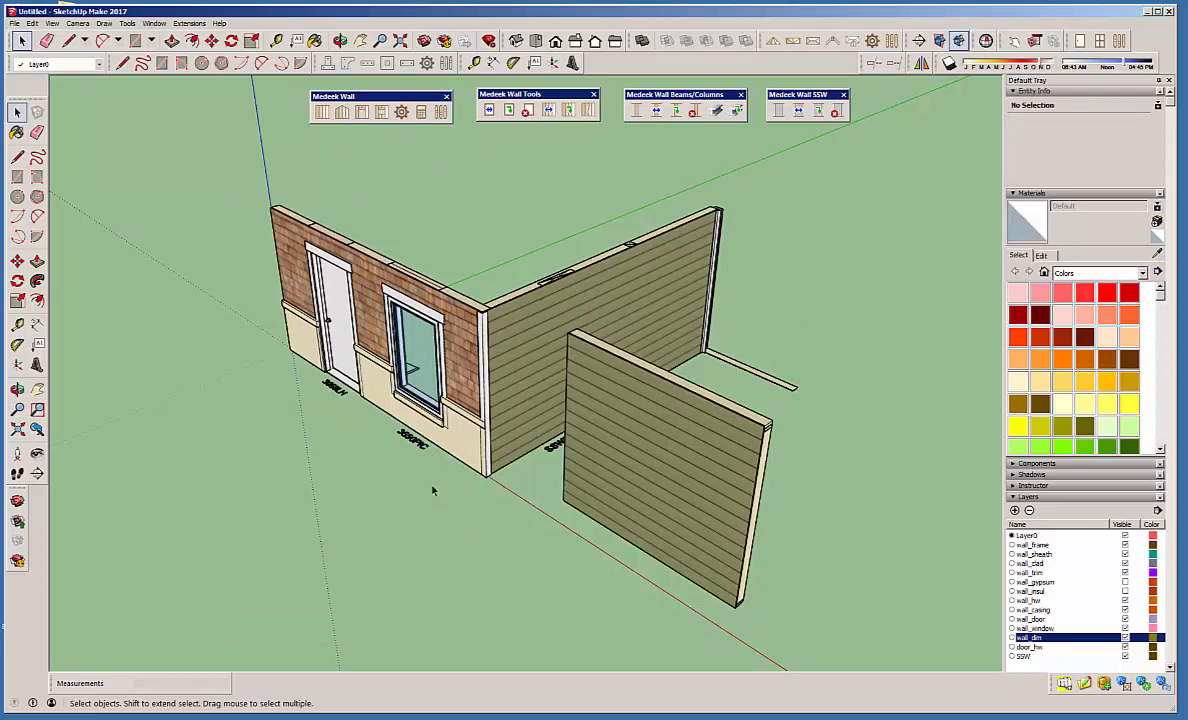
{"action": "middle_click_drag", "start_coordinate": [433, 490], "coordinate": [758, 387]}
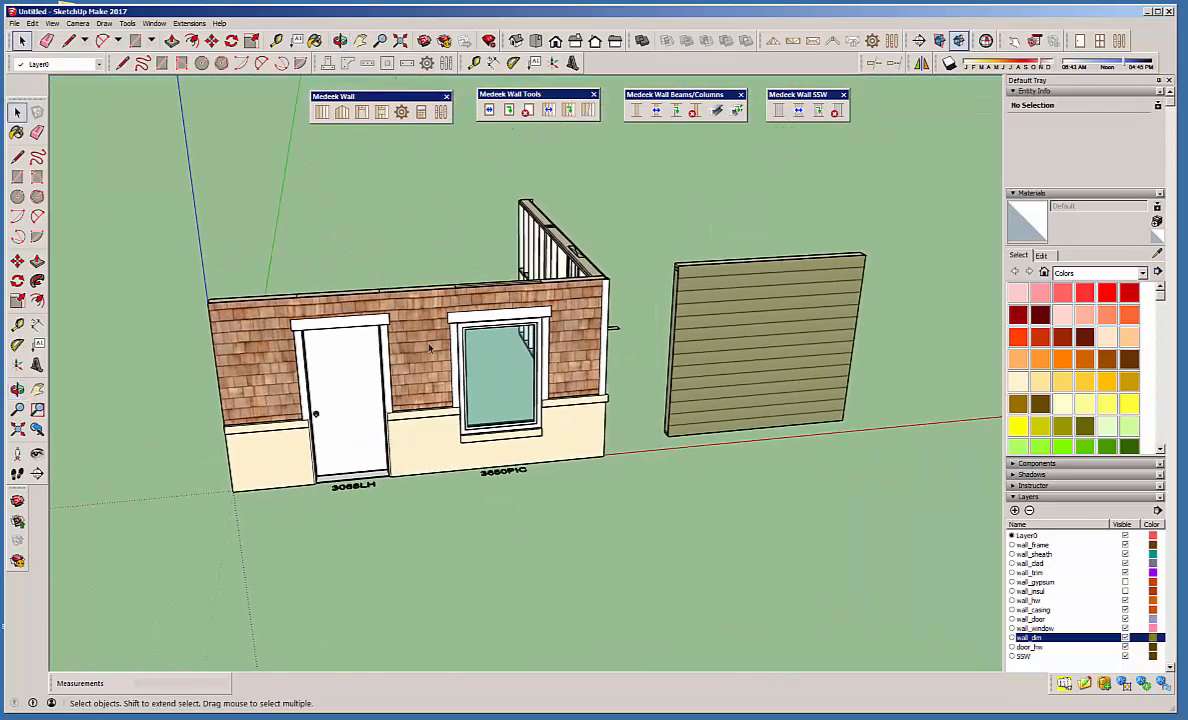
{"action": "scroll", "coordinate": [360, 352], "scroll_direction": "up", "scroll_amount": 2}
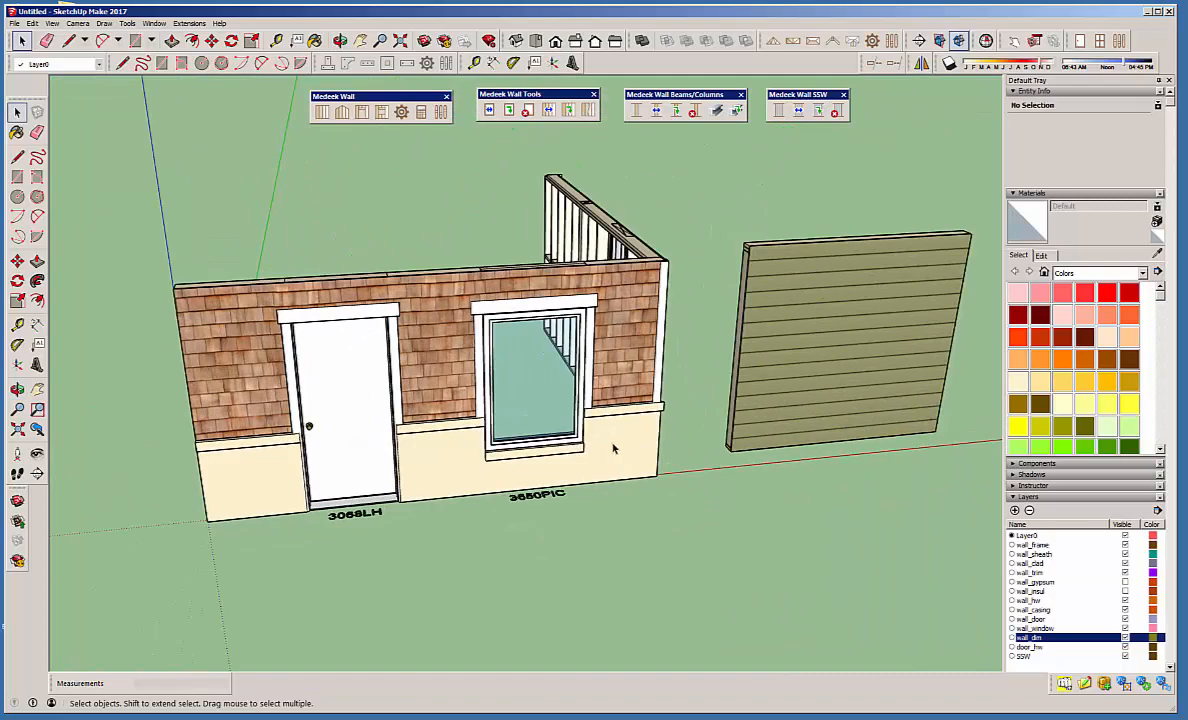
{"action": "middle_click_drag", "start_coordinate": [614, 449], "coordinate": [505, 383]}
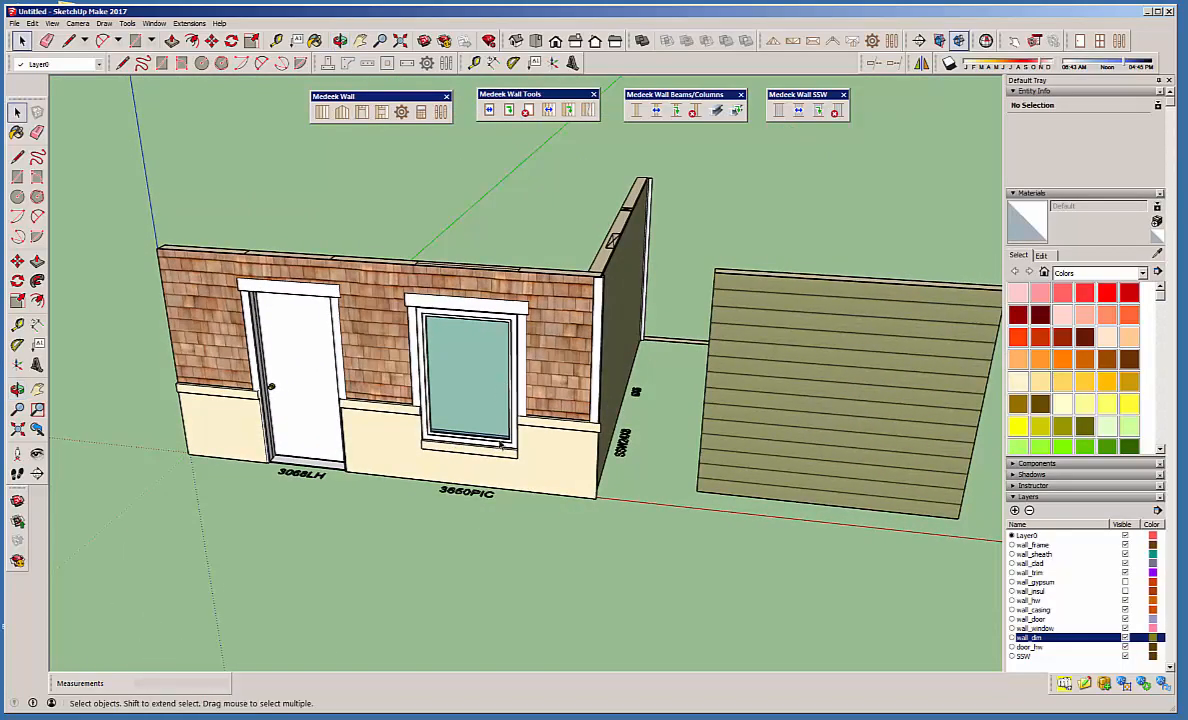
{"action": "mouse_move", "coordinate": [502, 447]}
{"action": "middle_mouse_down"}
{"action": "mouse_move", "coordinate": [560, 448]}
{"action": "mouse_move", "coordinate": [509, 452]}
{"action": "middle_mouse_up"}
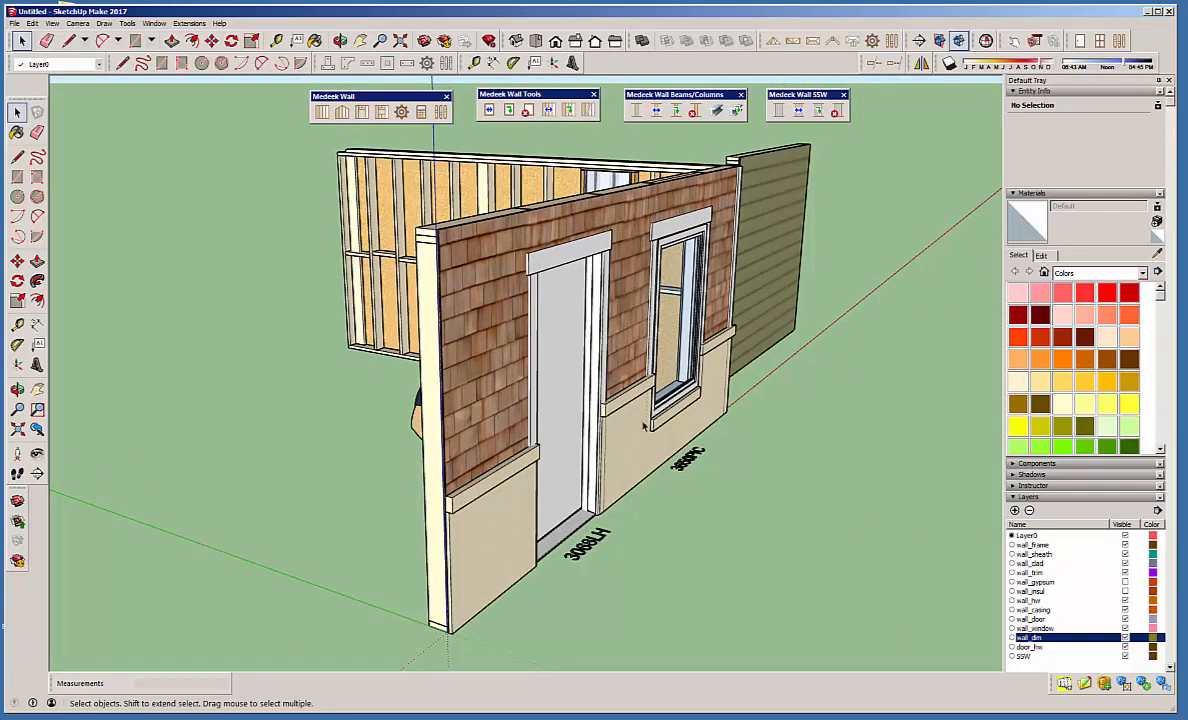
{"action": "middle_click_drag", "start_coordinate": [652, 441], "coordinate": [374, 464]}
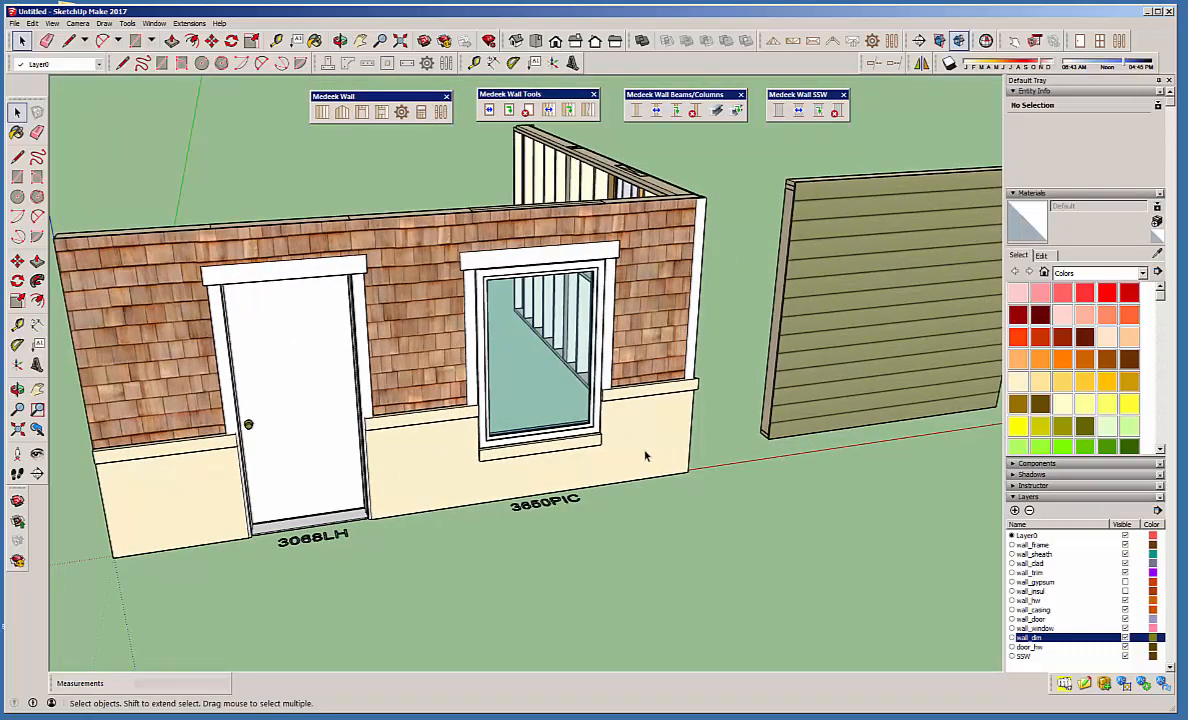
{"action": "middle_click_drag", "start_coordinate": [645, 456], "coordinate": [740, 477]}
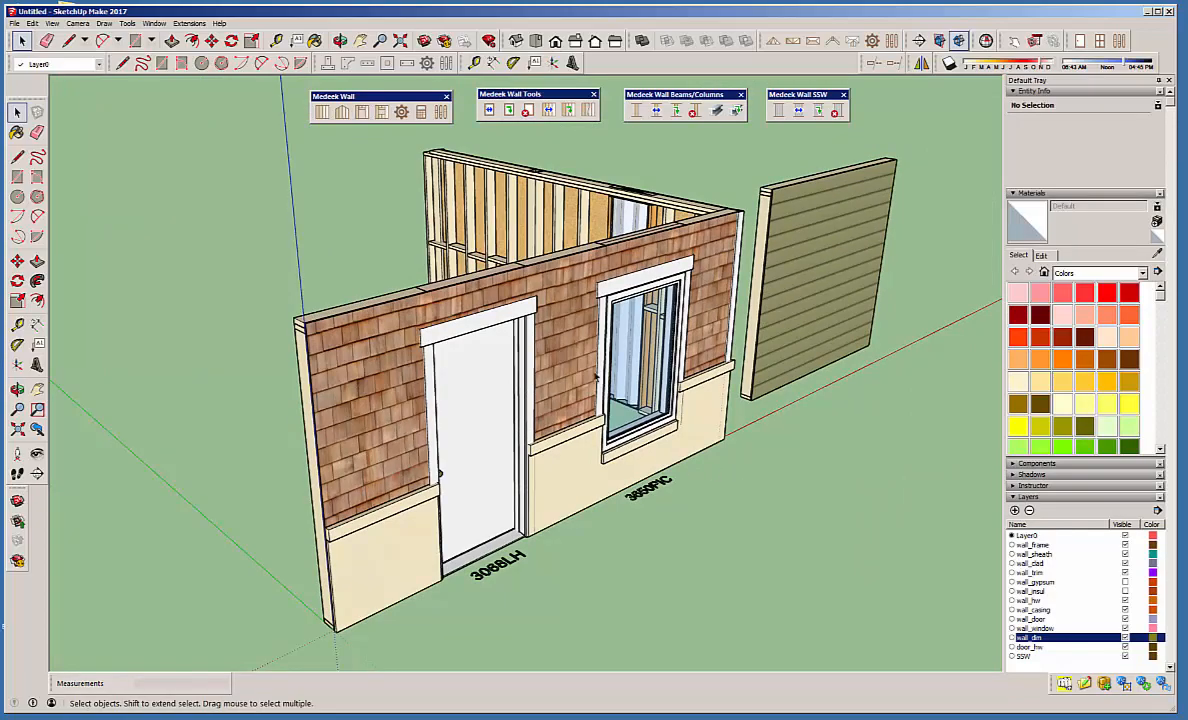
{"action": "scroll", "coordinate": [596, 376], "scroll_direction": "up", "scroll_amount": 8}
{"action": "scroll", "coordinate": [781, 462], "scroll_direction": "down", "scroll_amount": 2}
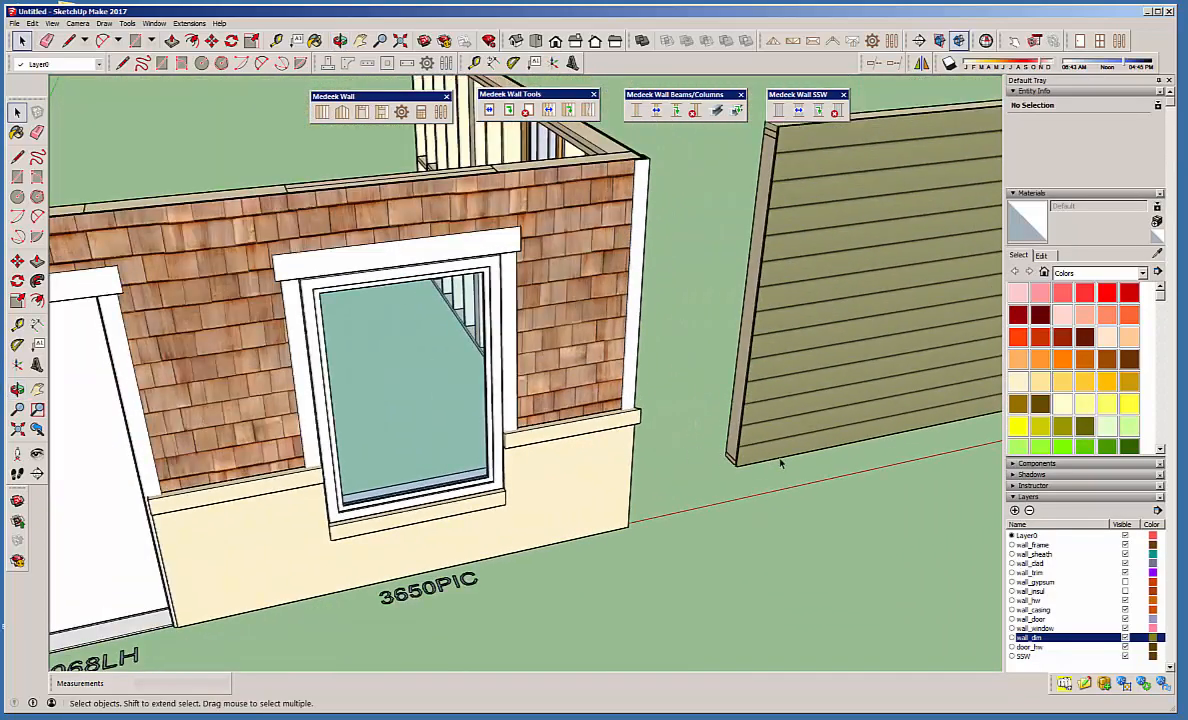
Delete the freestanding wall in front of the side wall.
{"action": "scroll", "coordinate": [781, 462], "scroll_direction": "down", "scroll_amount": 5}
{"action": "middle_click_drag", "start_coordinate": [788, 472], "coordinate": [391, 466]}
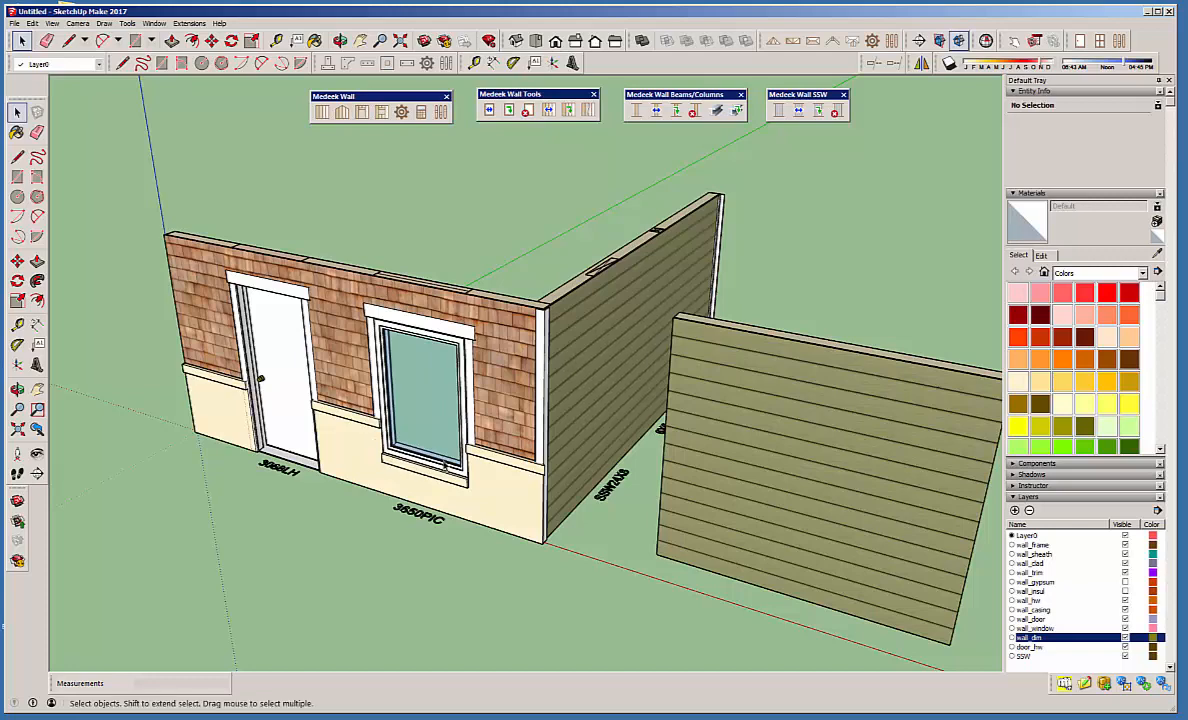
{"action": "left_click", "coordinate": [810, 500]}
{"action": "key", "text": "Delete"}
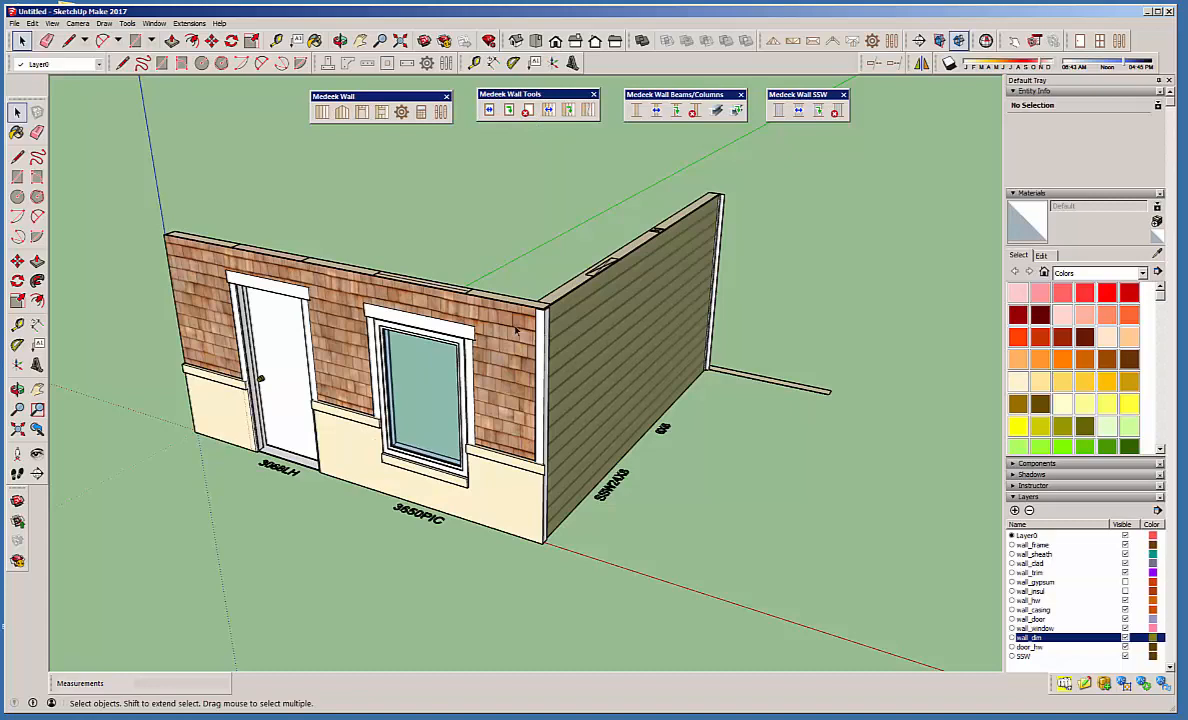
Open the lap-sided side wall's assembly for editing and check the list of saved wall presets.
{"action": "left_click", "coordinate": [578, 317]}
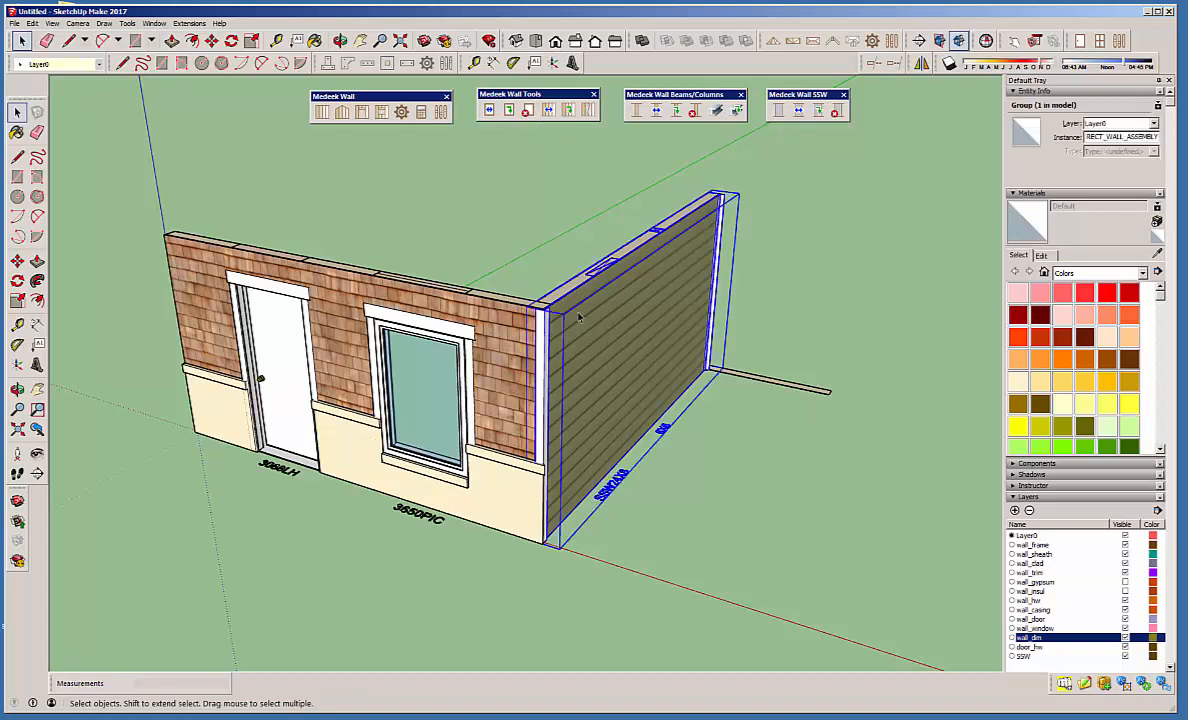
{"action": "right_click", "coordinate": [578, 317]}
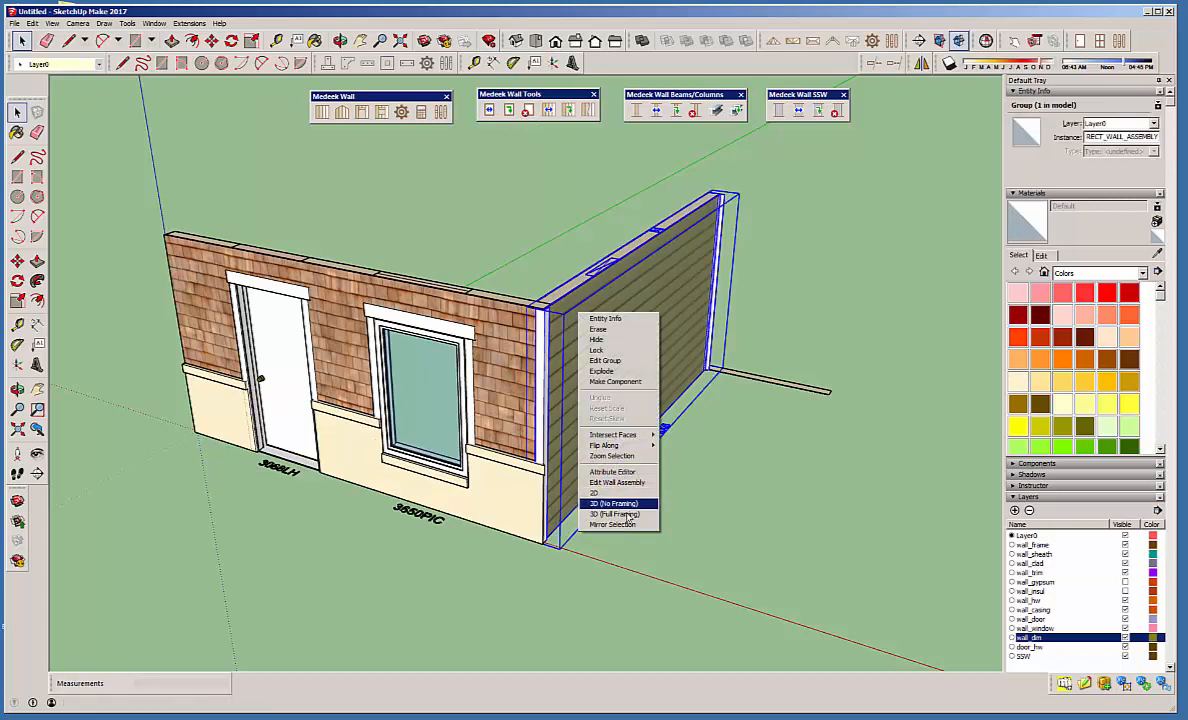
{"action": "left_click", "coordinate": [612, 482]}
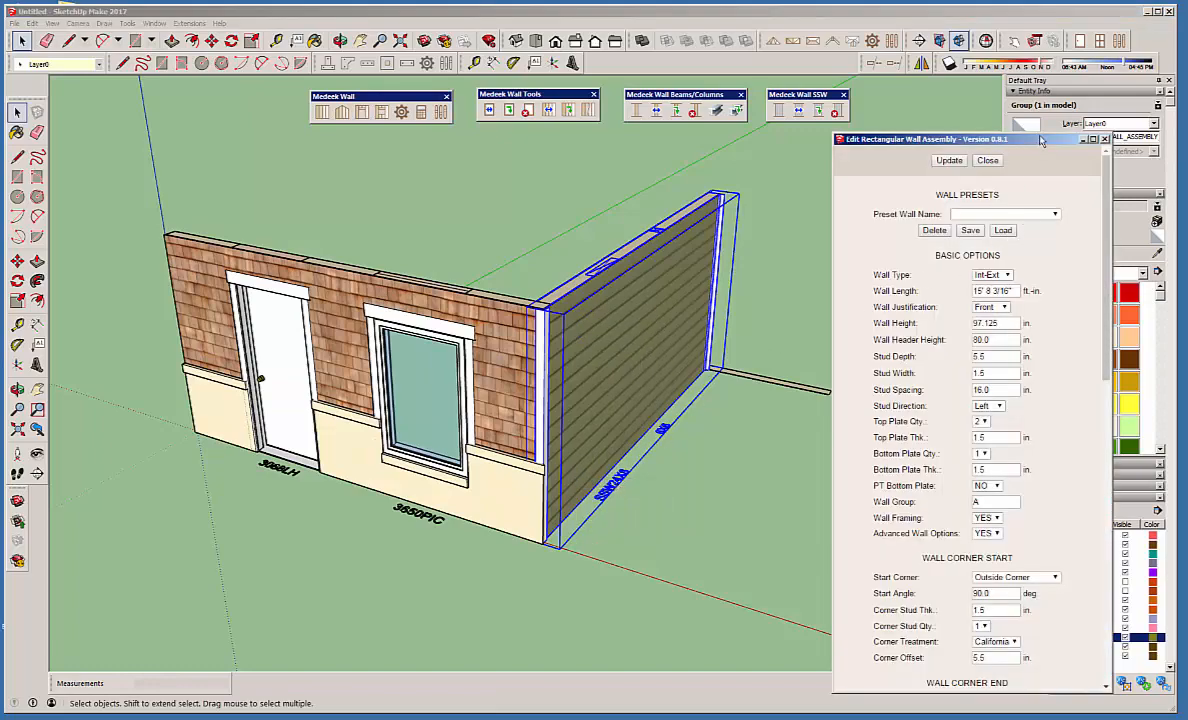
{"action": "left_click_drag", "start_coordinate": [966, 139], "coordinate": [975, 101]}
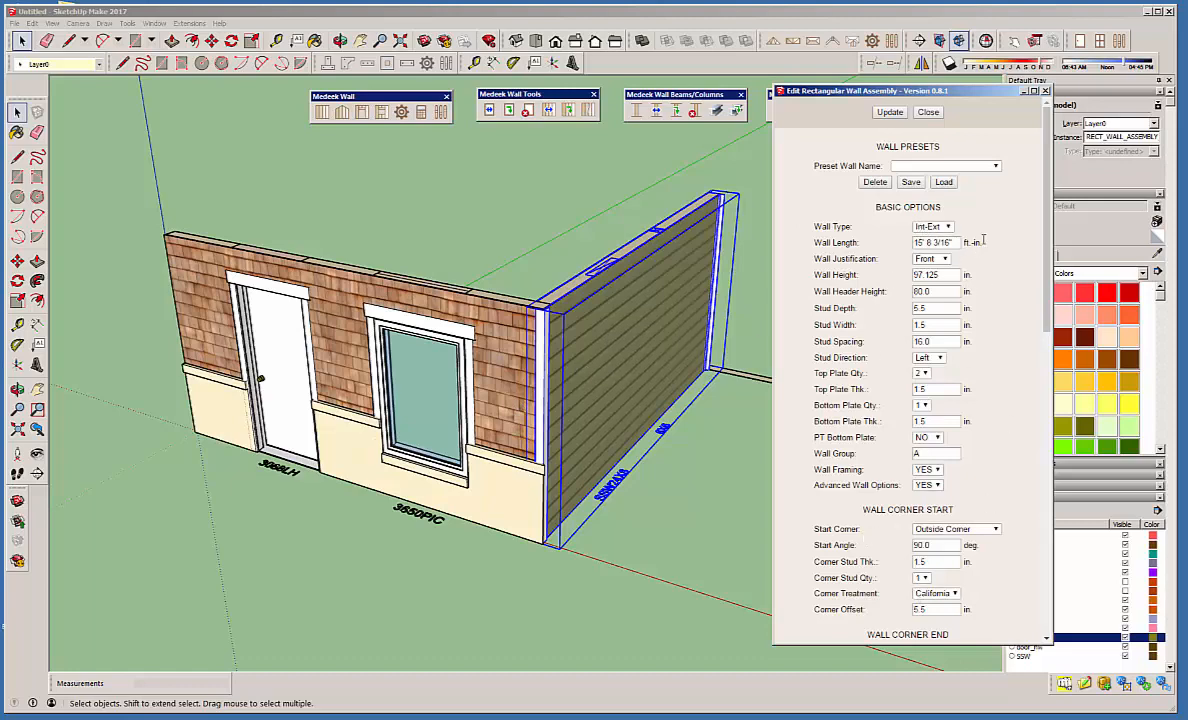
{"action": "left_click", "coordinate": [995, 168]}
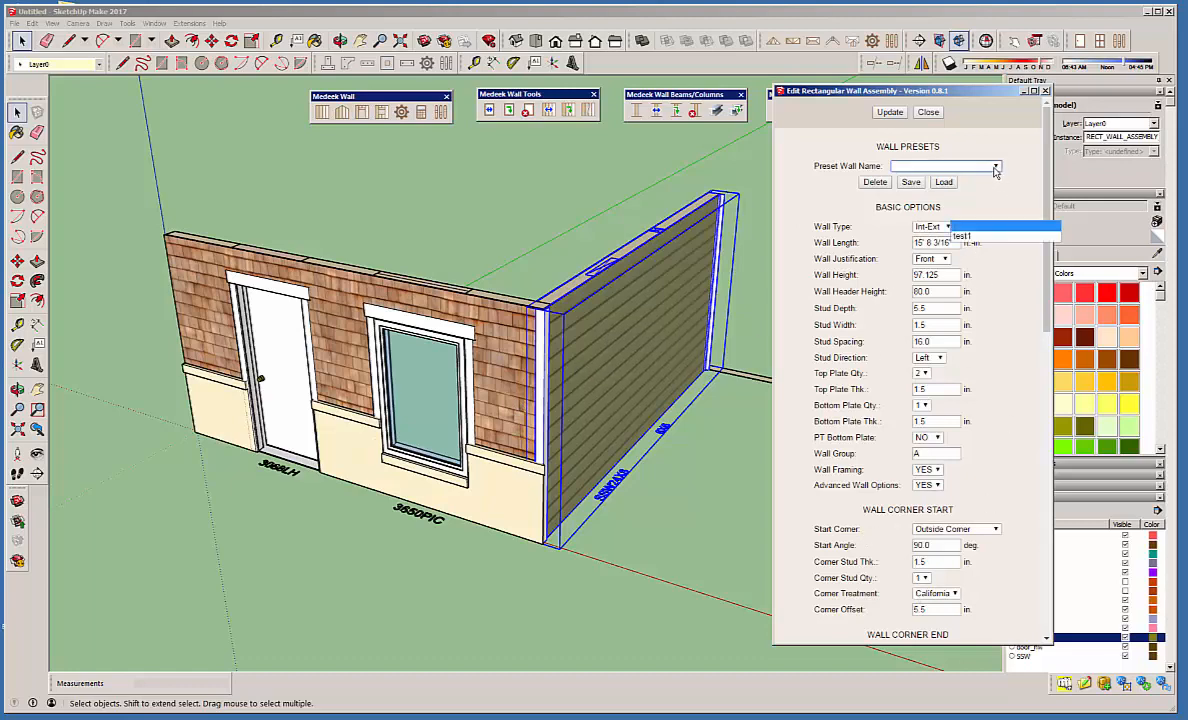
{"action": "left_click", "coordinate": [995, 168]}
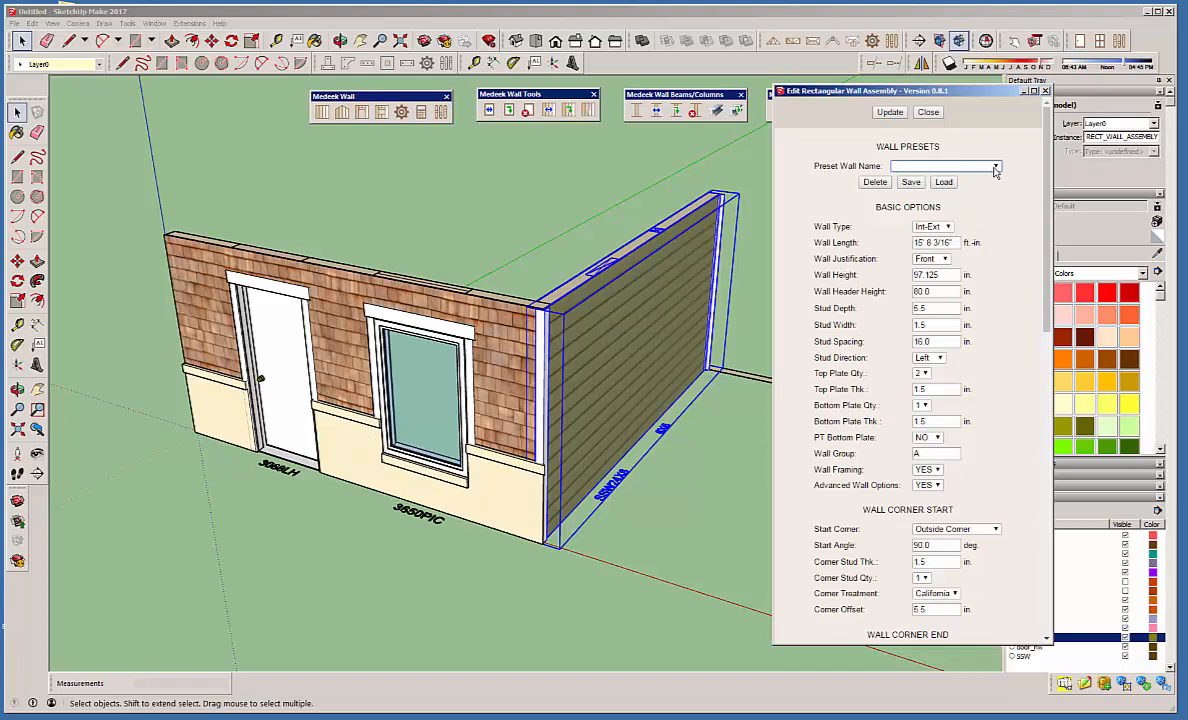
Save the side wall's settings as a new wall preset named test2, check the preset list and close the editor.
{"action": "left_click", "coordinate": [910, 185]}
{"action": "left_click", "coordinate": [913, 167]}
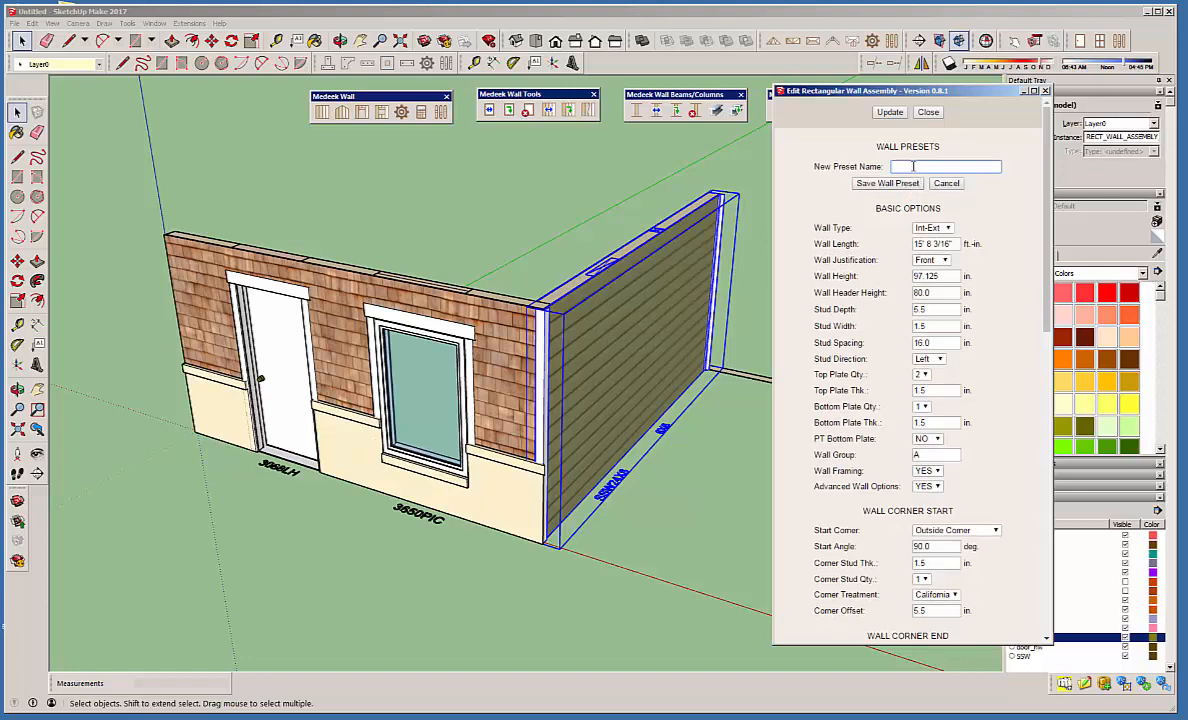
{"action": "type", "text": "test2"}
{"action": "left_click", "coordinate": [908, 185]}
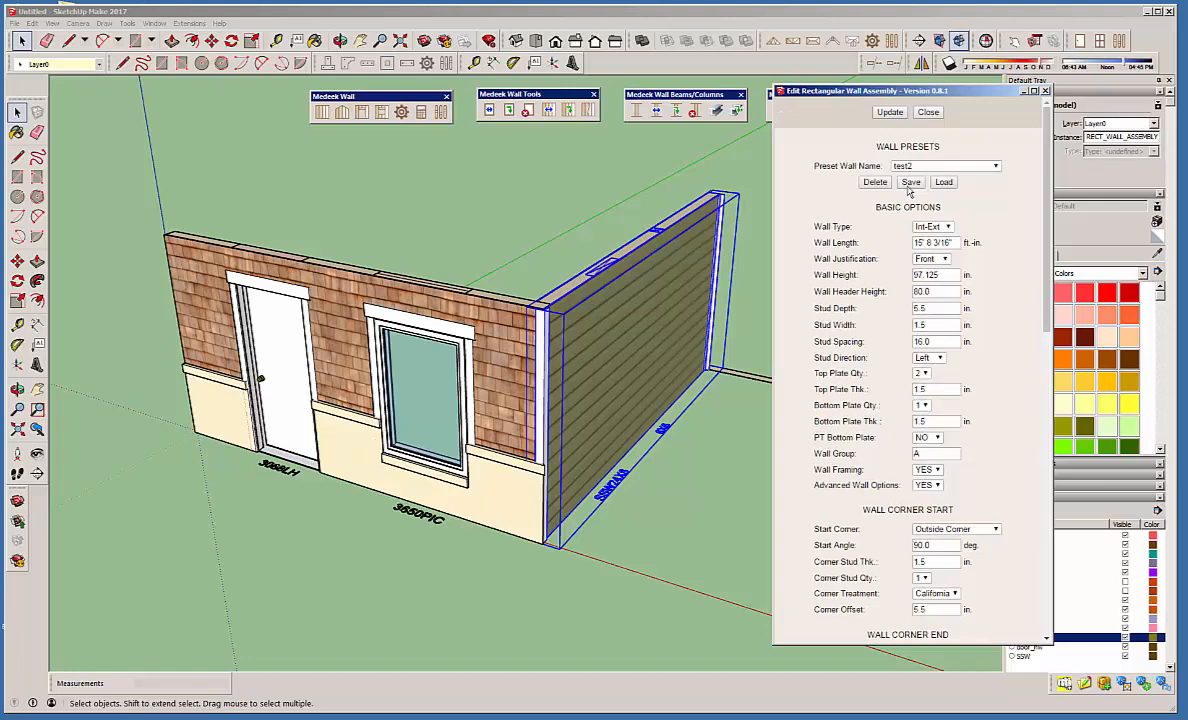
{"action": "left_click", "coordinate": [995, 166]}
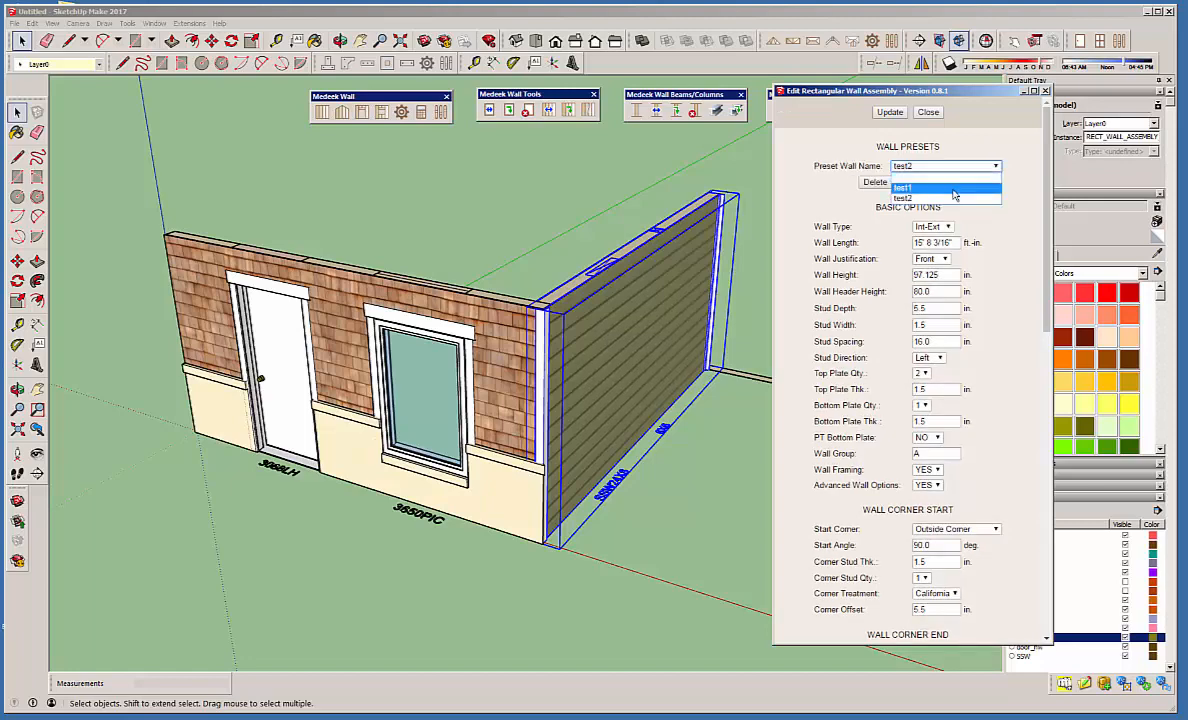
{"action": "left_click", "coordinate": [1023, 186]}
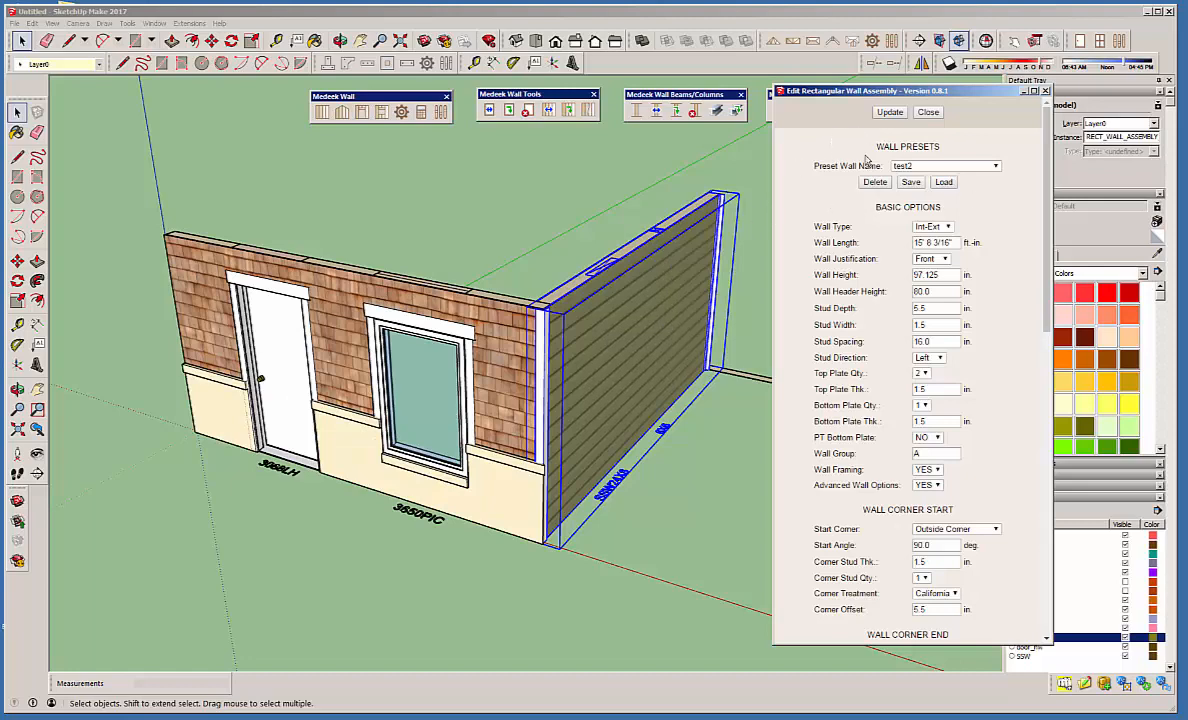
{"action": "left_click", "coordinate": [888, 112]}
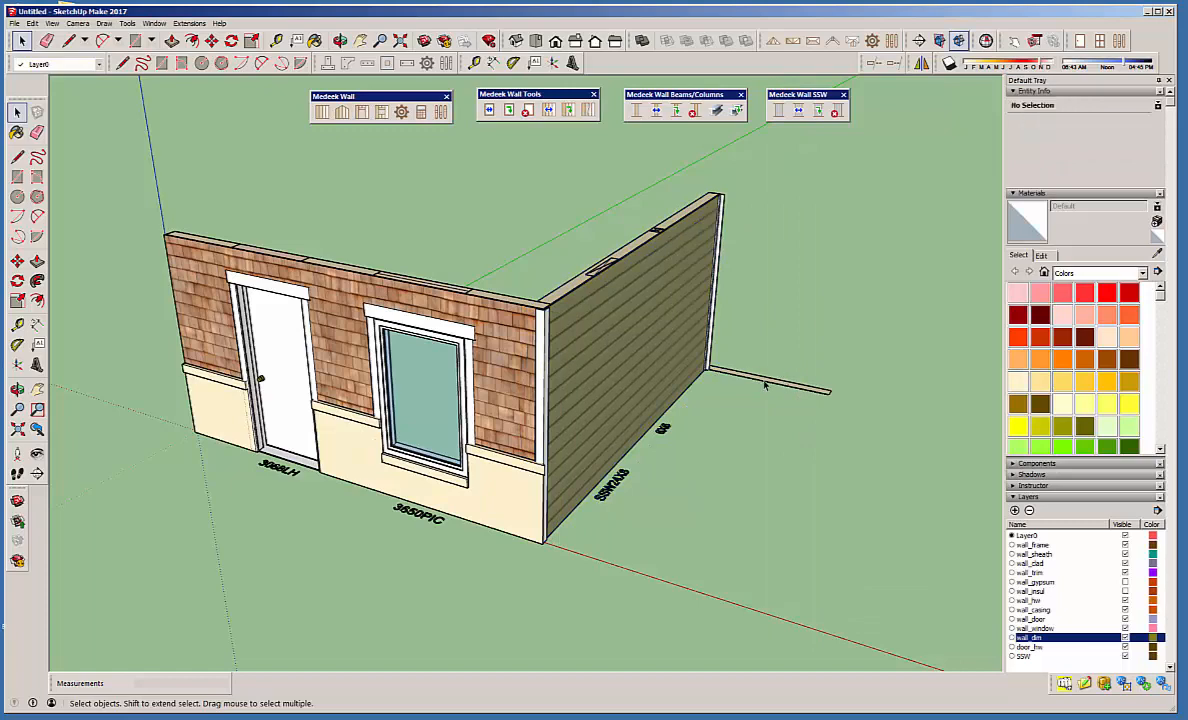
Convert the short wall's 2D outline behind the side wall to 3D with full framing.
{"action": "right_click", "coordinate": [765, 385]}
{"action": "left_click", "coordinate": [826, 584]}
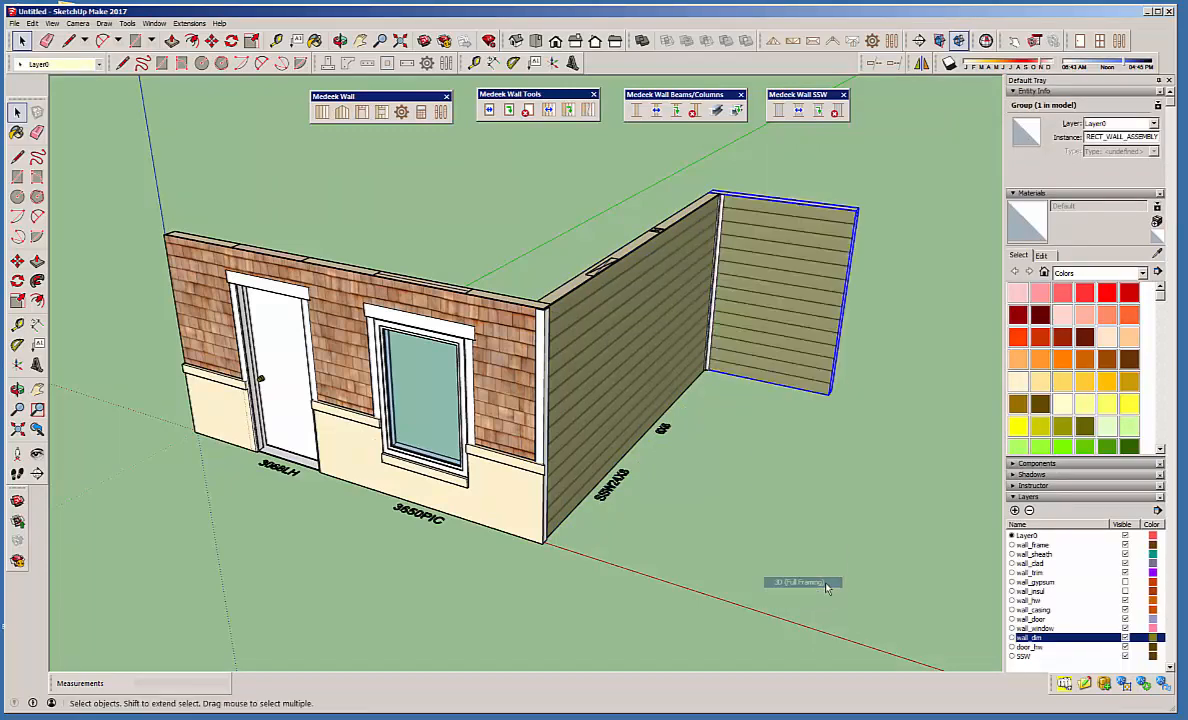
Edit the long side wall's assembly and load the test1 preset into its settings.
{"action": "left_click", "coordinate": [632, 328]}
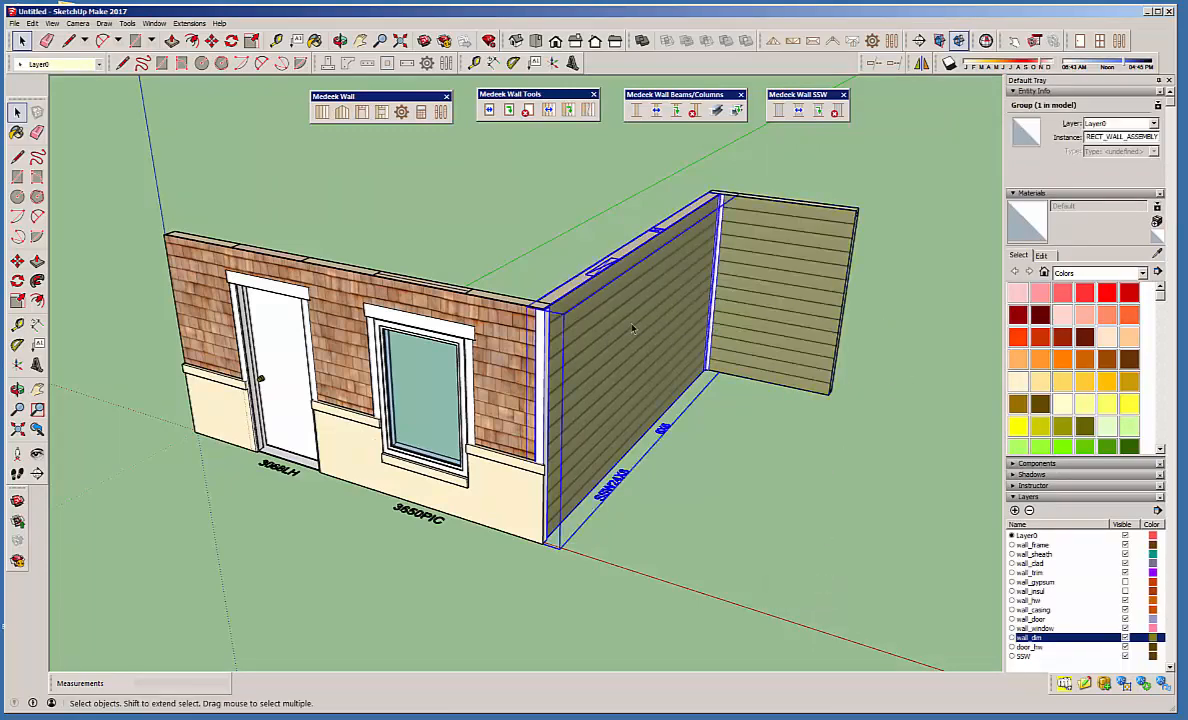
{"action": "right_click", "coordinate": [632, 328]}
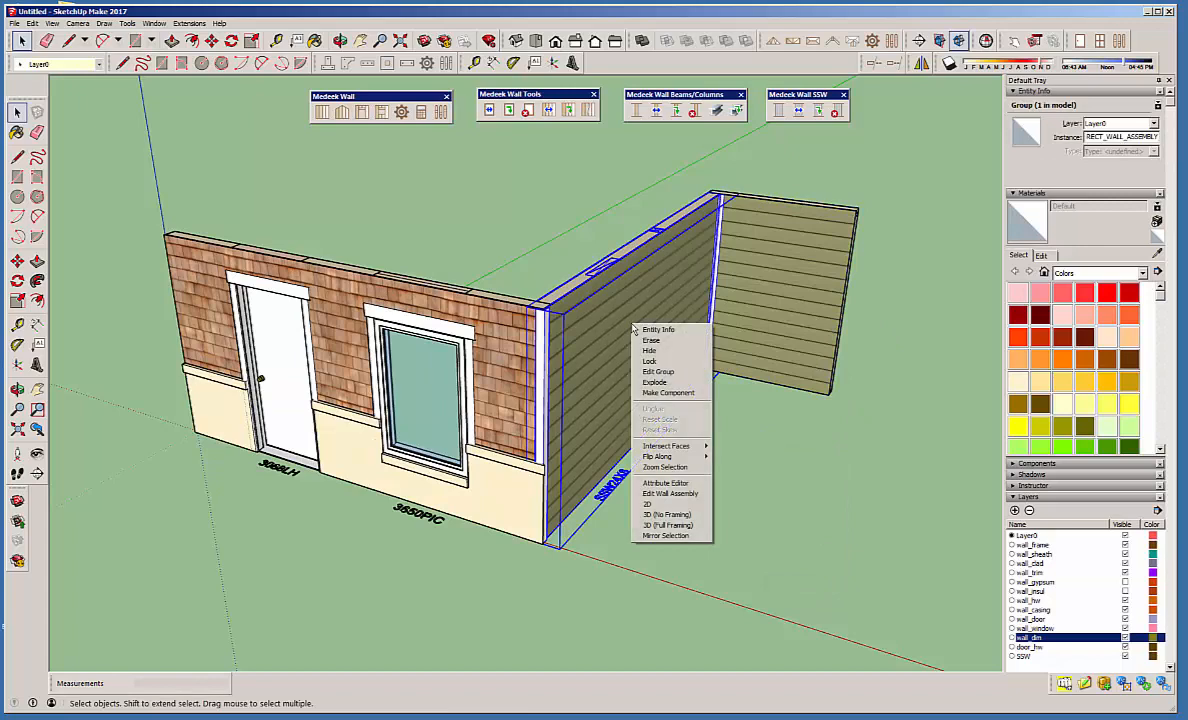
{"action": "left_click", "coordinate": [670, 493]}
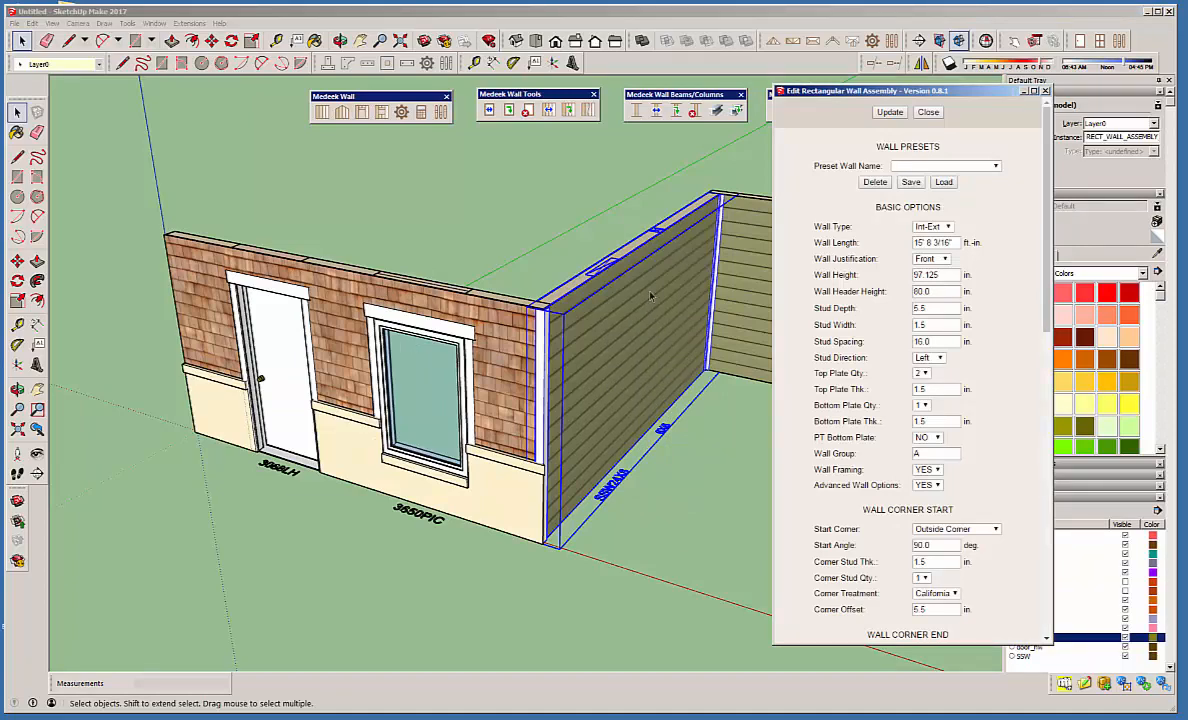
{"action": "left_click", "coordinate": [995, 167]}
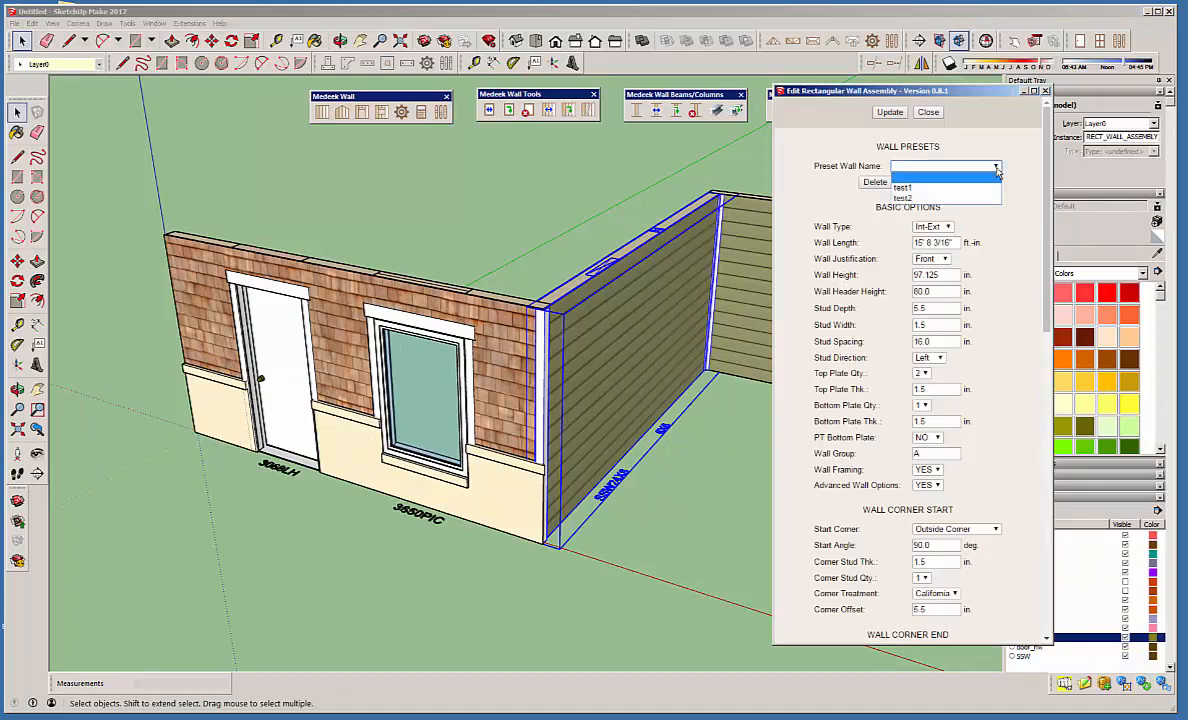
{"action": "left_click", "coordinate": [905, 187]}
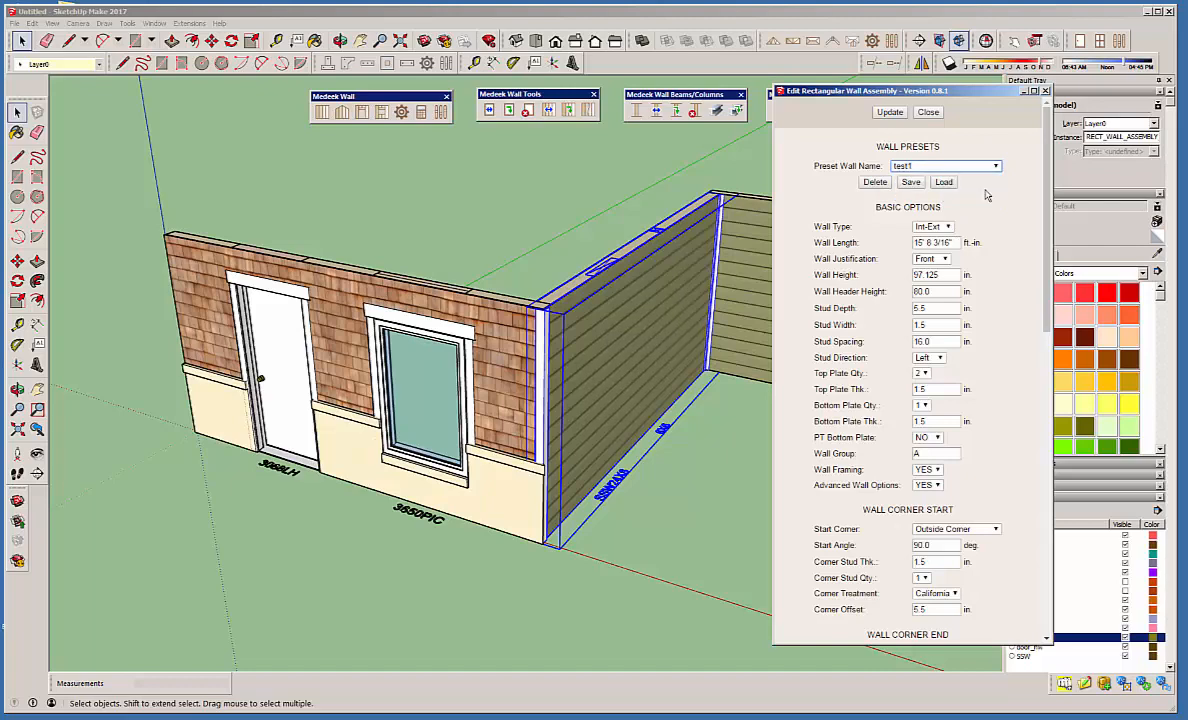
{"action": "left_click", "coordinate": [945, 183]}
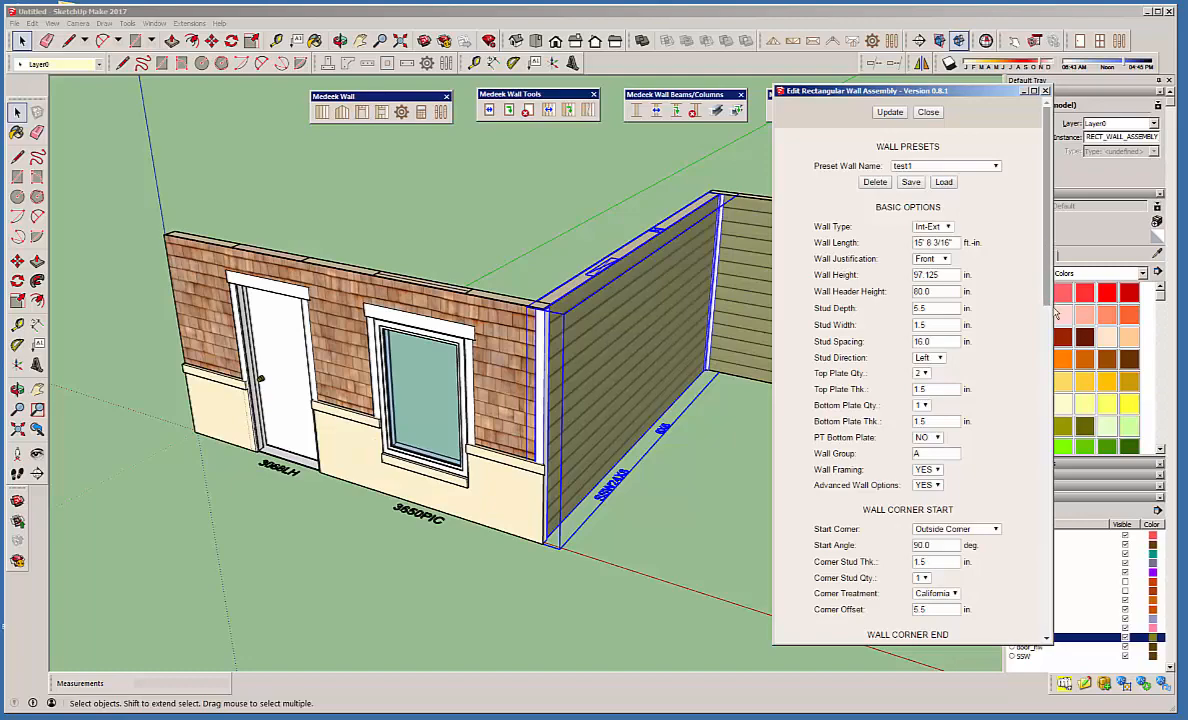
Look through the loaded trim, wainscot and basic options, update the side wall with them and close the editor.
{"action": "left_click_drag", "start_coordinate": [1045, 279], "coordinate": [1029, 621]}
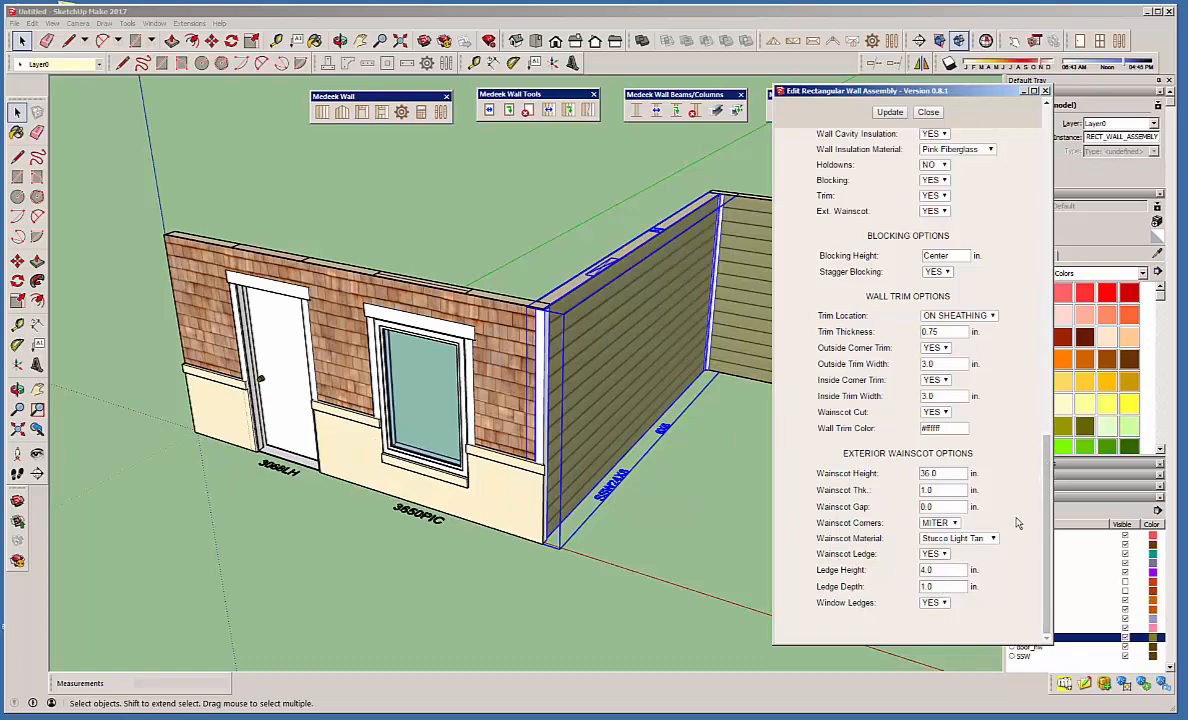
{"action": "left_click_drag", "start_coordinate": [1046, 553], "coordinate": [1038, 357]}
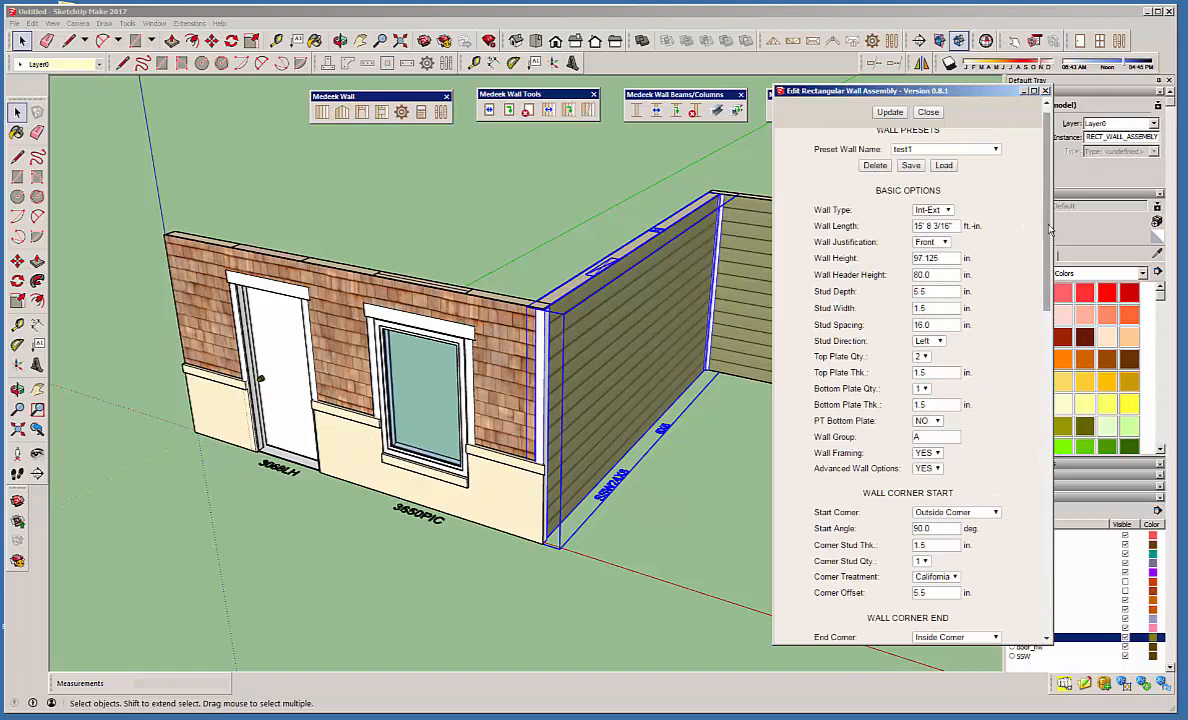
{"action": "scroll", "coordinate": [1012, 260], "scroll_direction": "up", "scroll_amount": 1}
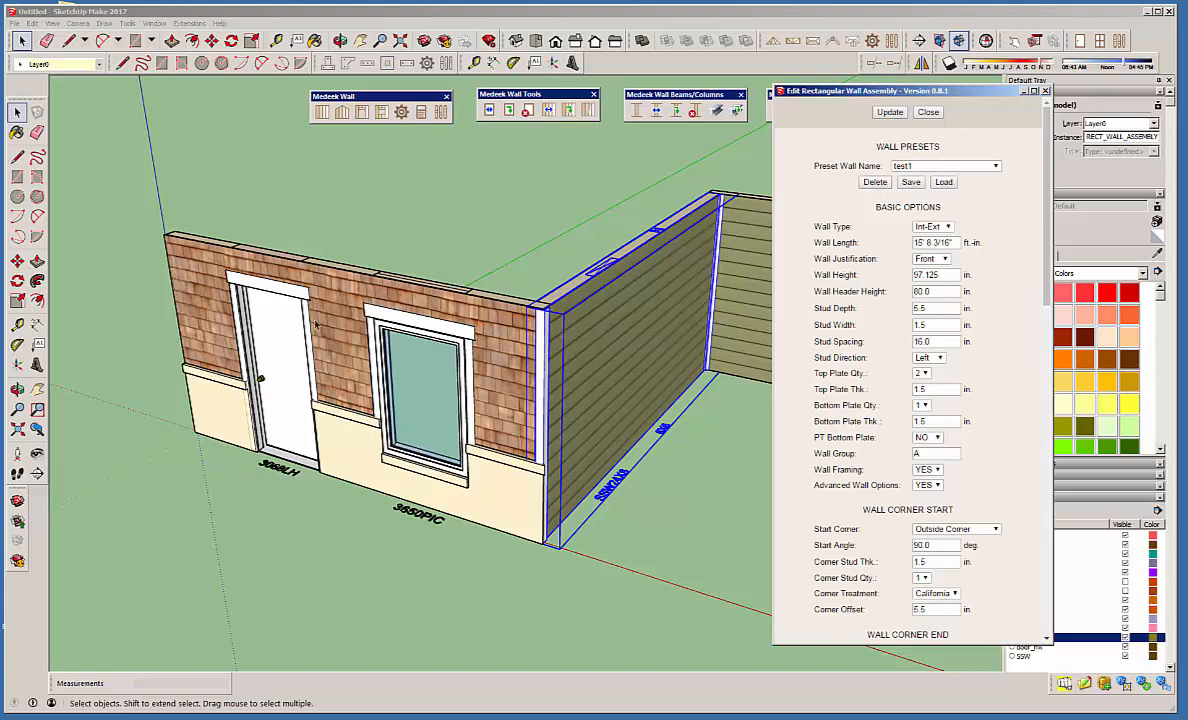
{"action": "left_click", "coordinate": [886, 113]}
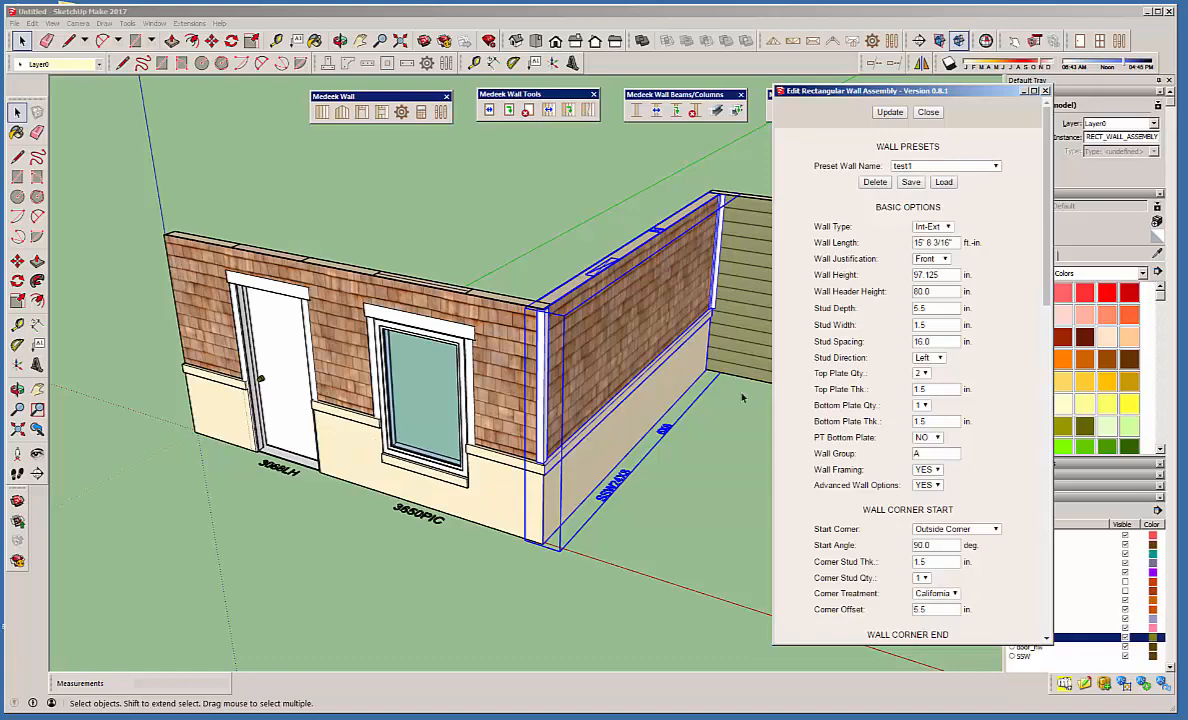
{"action": "left_click", "coordinate": [928, 112]}
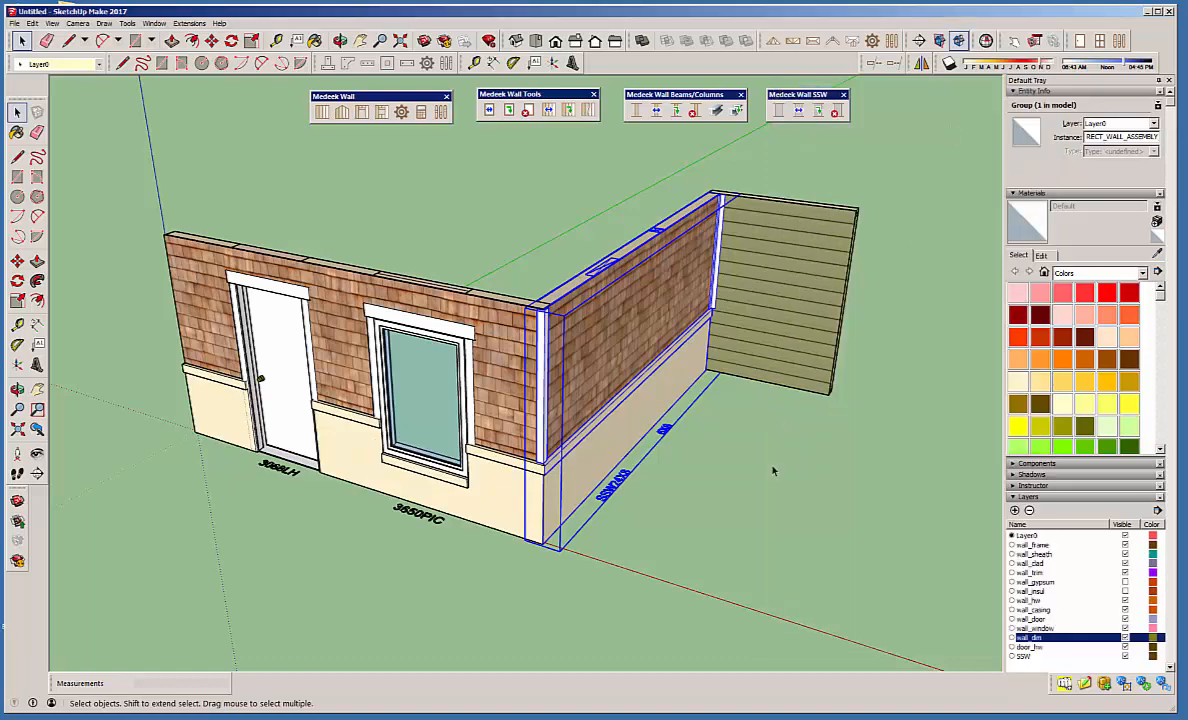
Load the test1 preset into the short end wall's assembly and update the wall.
{"action": "middle_click_drag", "start_coordinate": [604, 388], "coordinate": [790, 290]}
{"action": "left_click", "coordinate": [815, 280]}
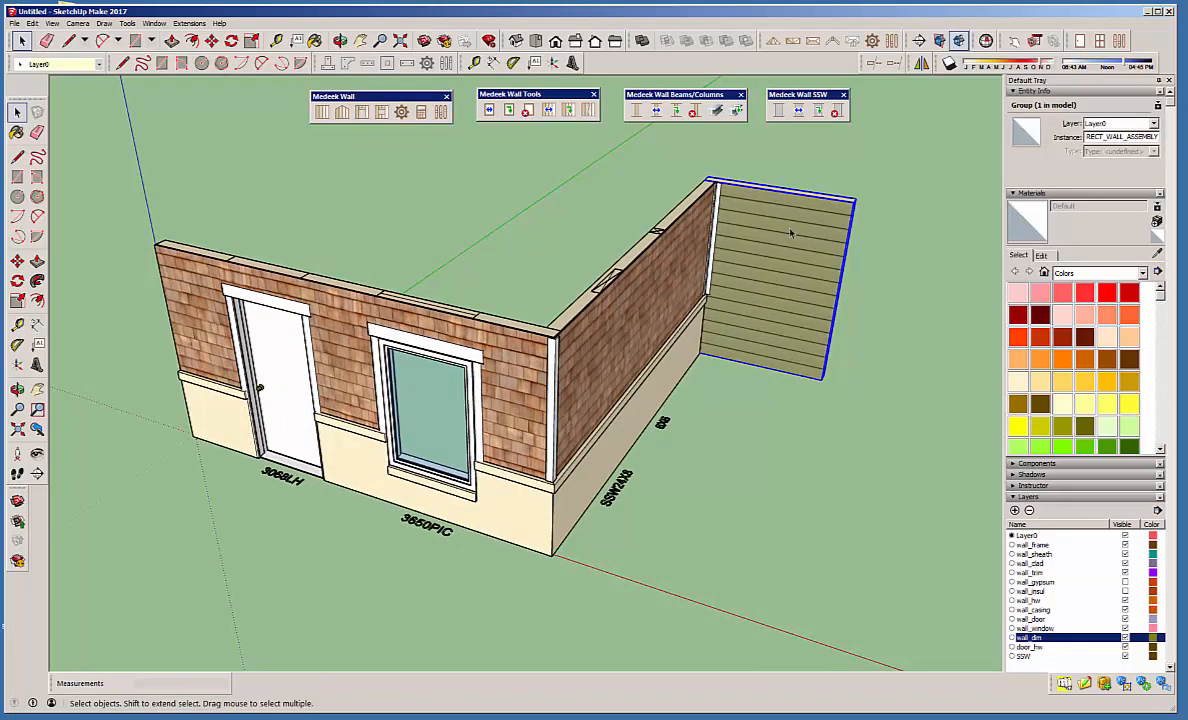
{"action": "right_click", "coordinate": [801, 250]}
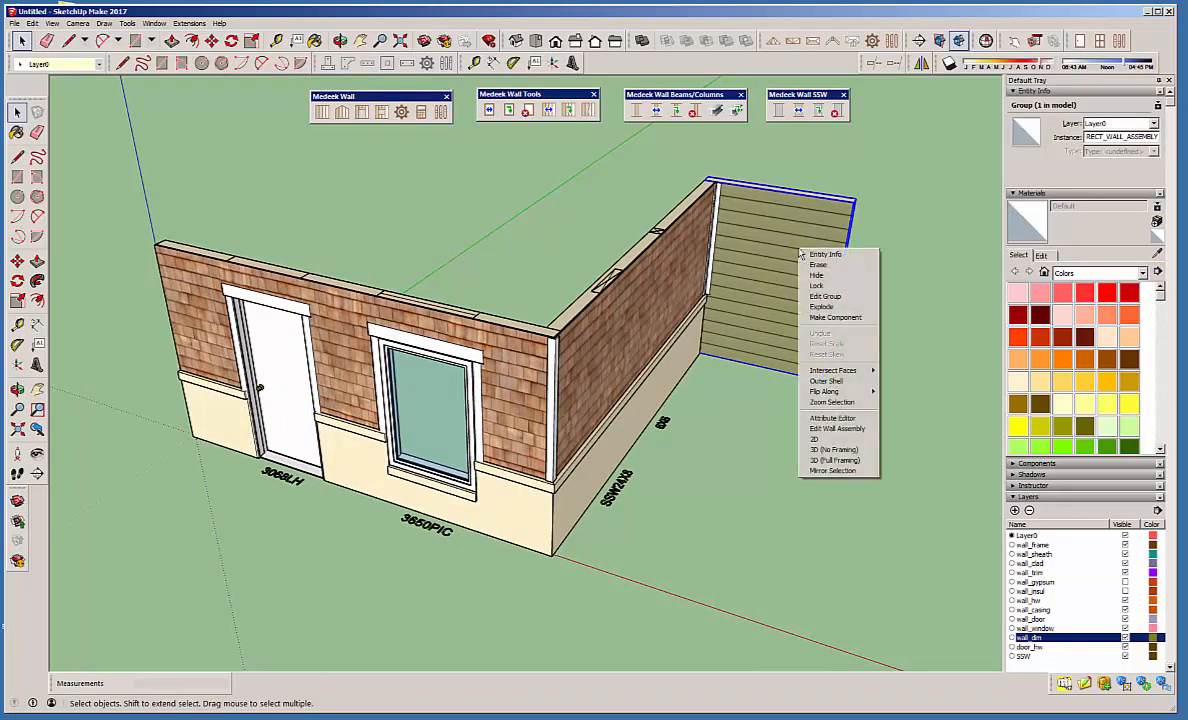
{"action": "left_click", "coordinate": [838, 428]}
{"action": "left_click", "coordinate": [945, 166]}
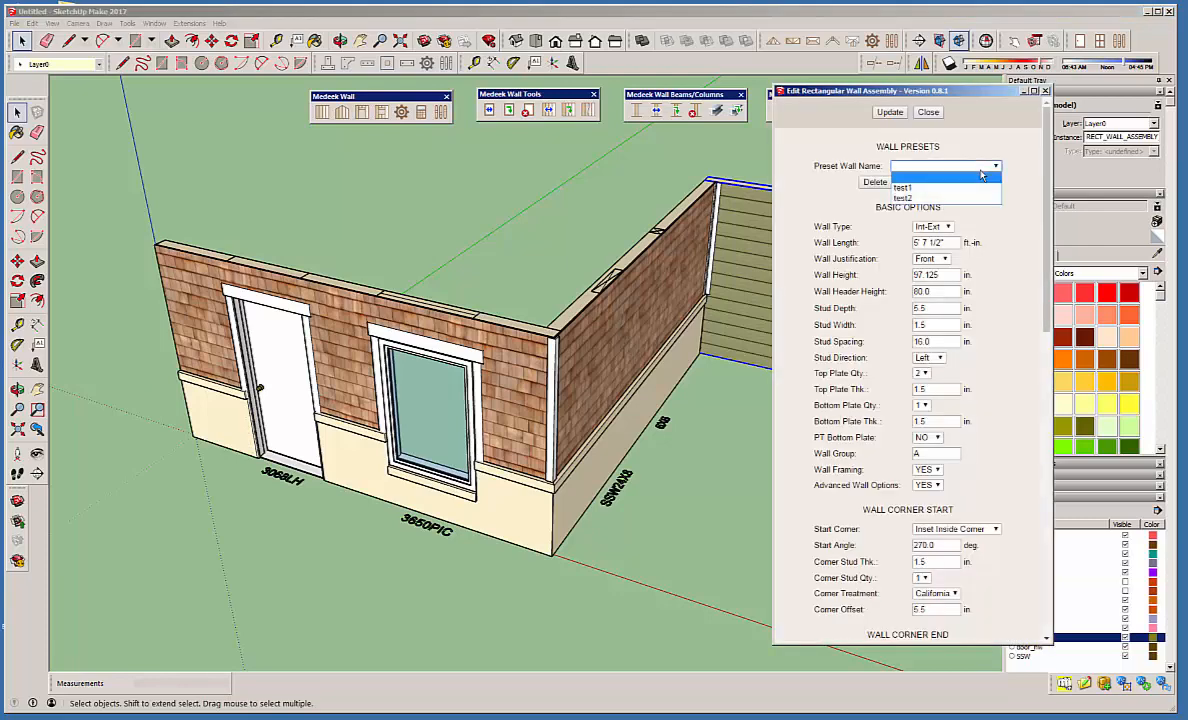
{"action": "left_click", "coordinate": [941, 188]}
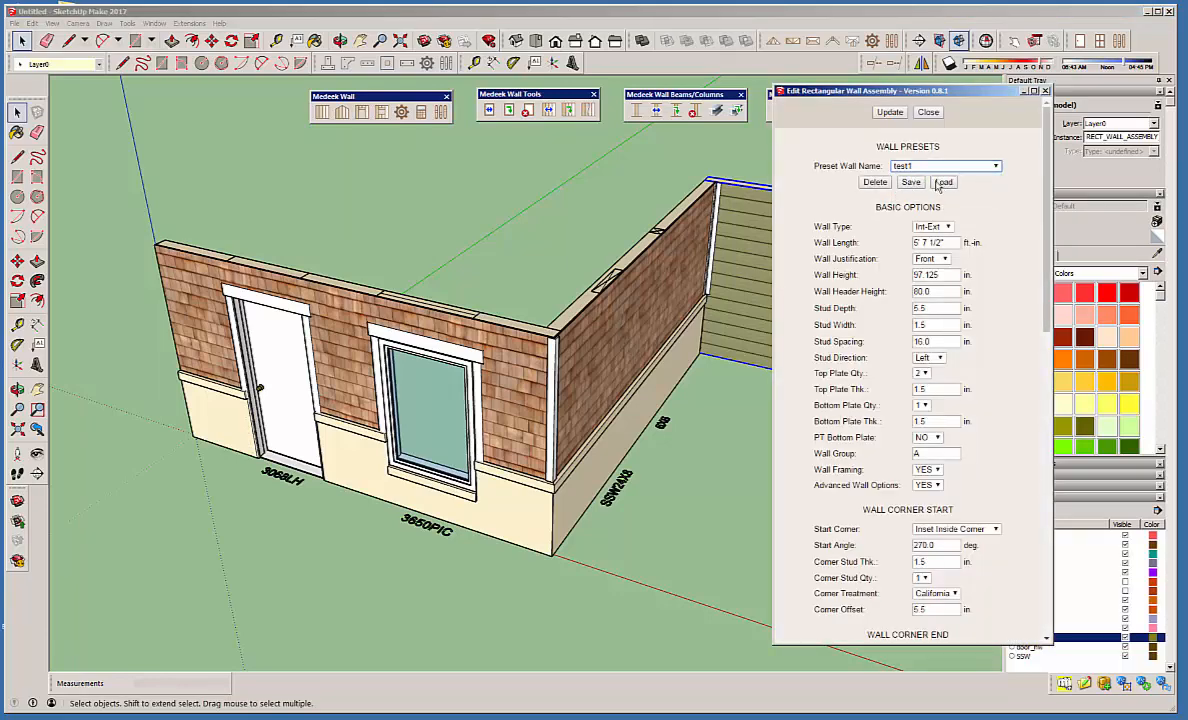
{"action": "left_click", "coordinate": [887, 113]}
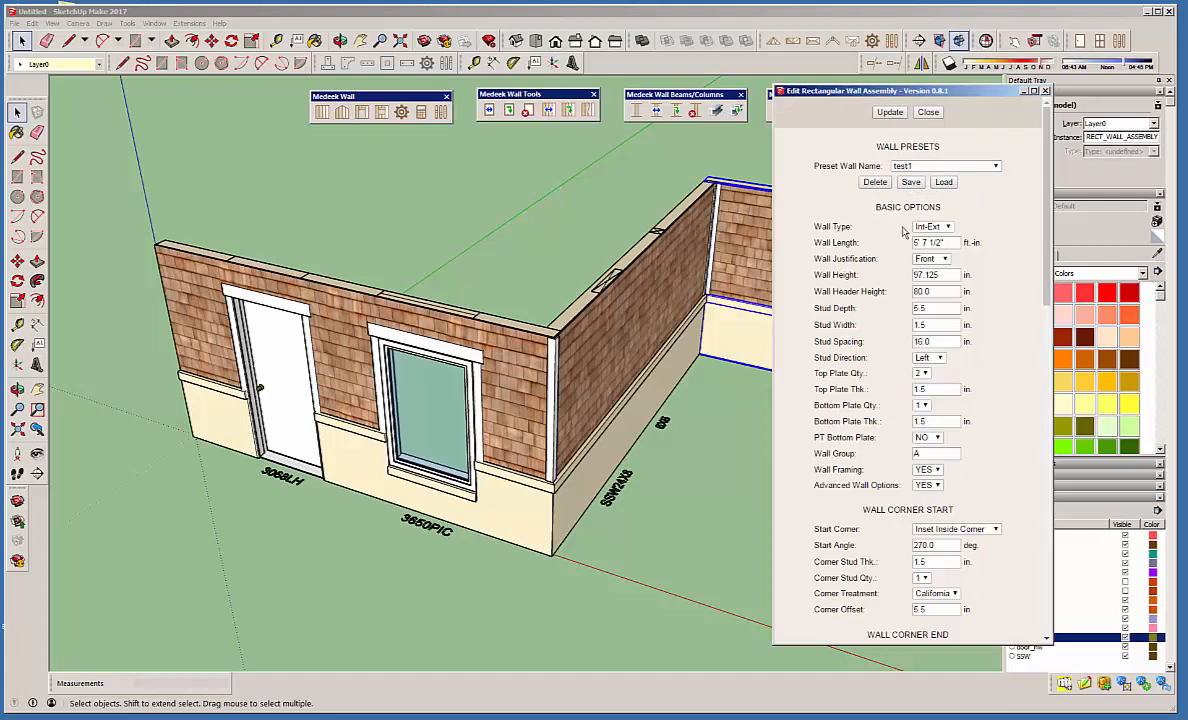
Delete the test2 wall preset, check the remaining presets and close the wall editor.
{"action": "left_click", "coordinate": [996, 167]}
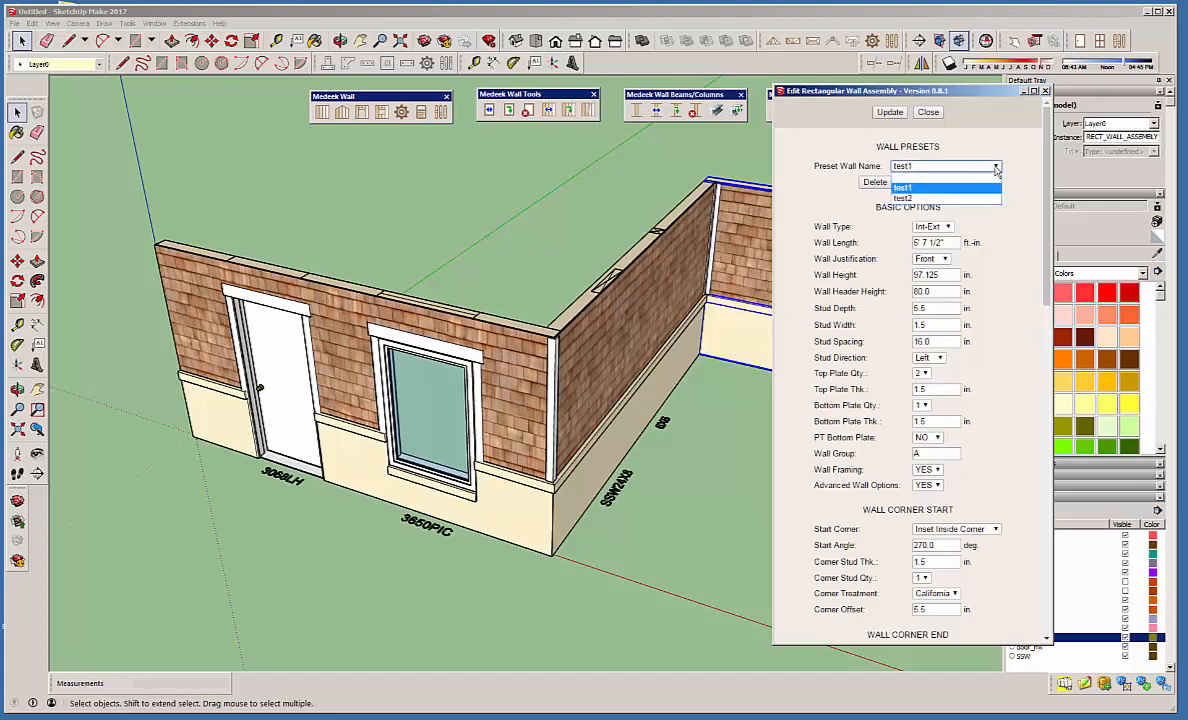
{"action": "left_click", "coordinate": [910, 198]}
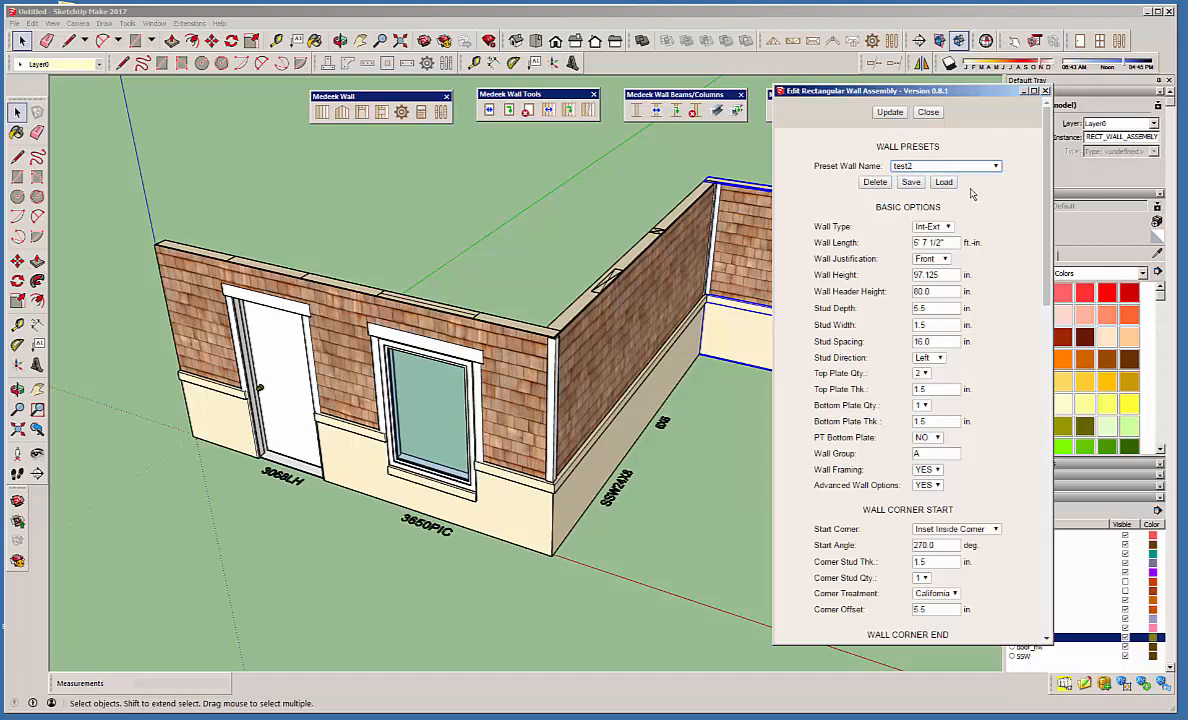
{"action": "left_click", "coordinate": [875, 182]}
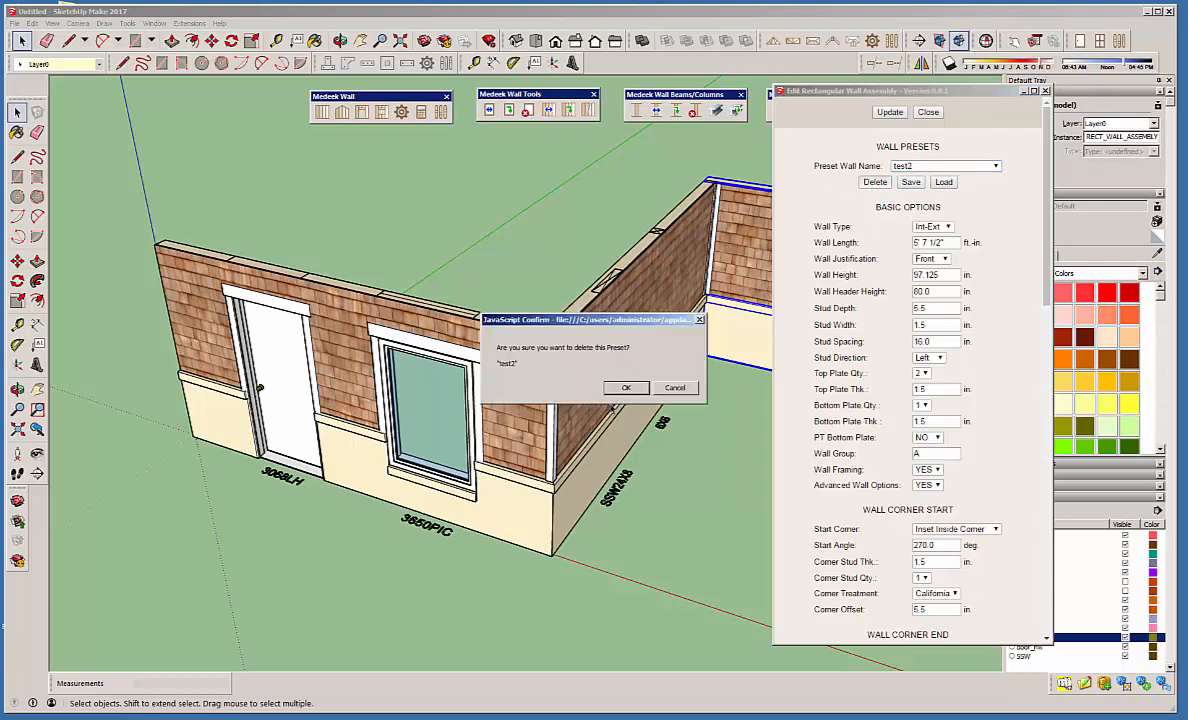
{"action": "left_click", "coordinate": [620, 388]}
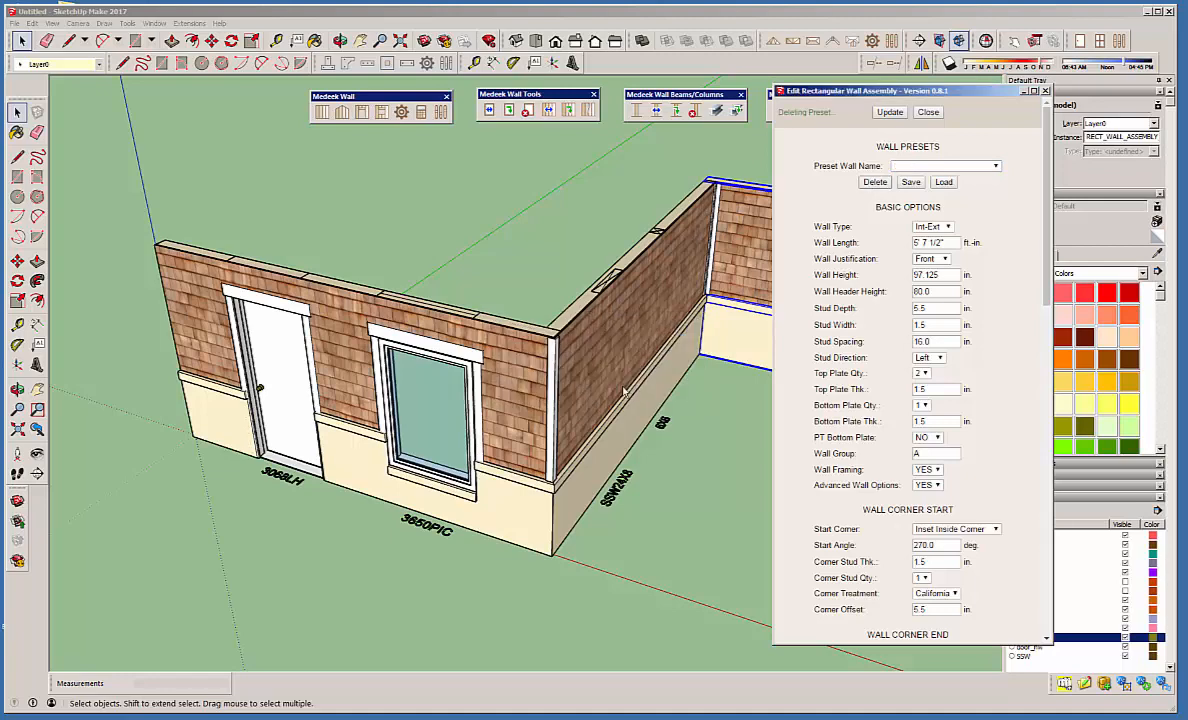
{"action": "left_click", "coordinate": [980, 166]}
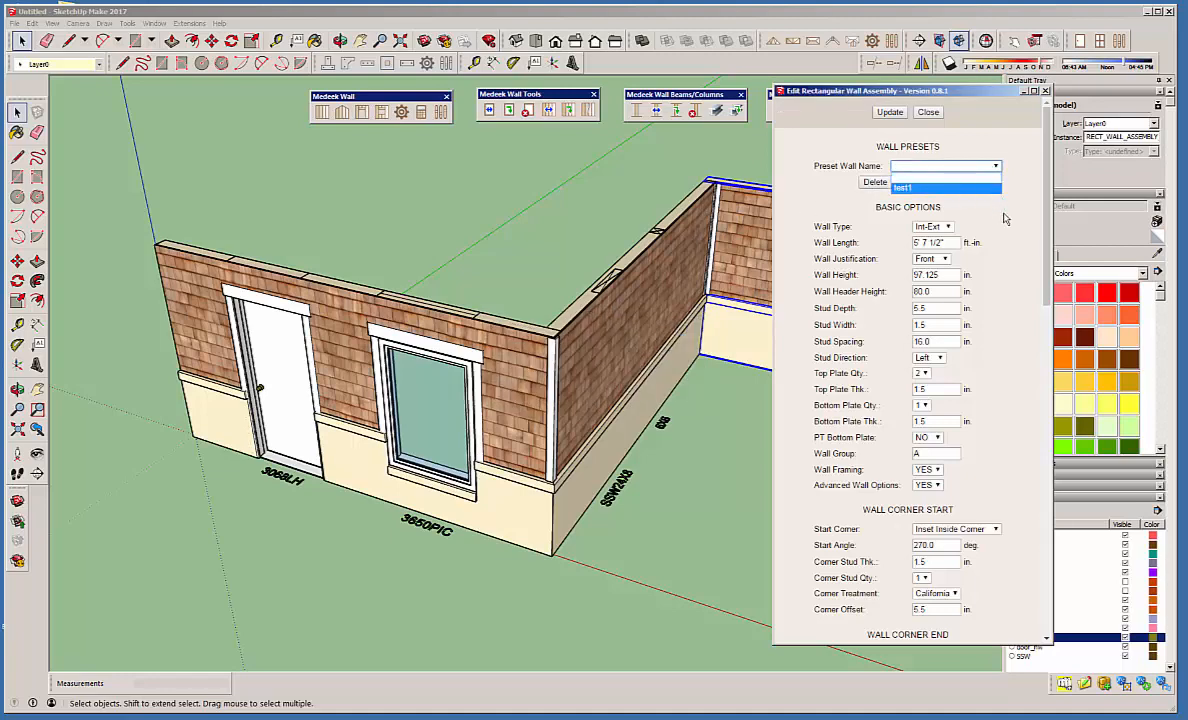
{"action": "left_click", "coordinate": [934, 205]}
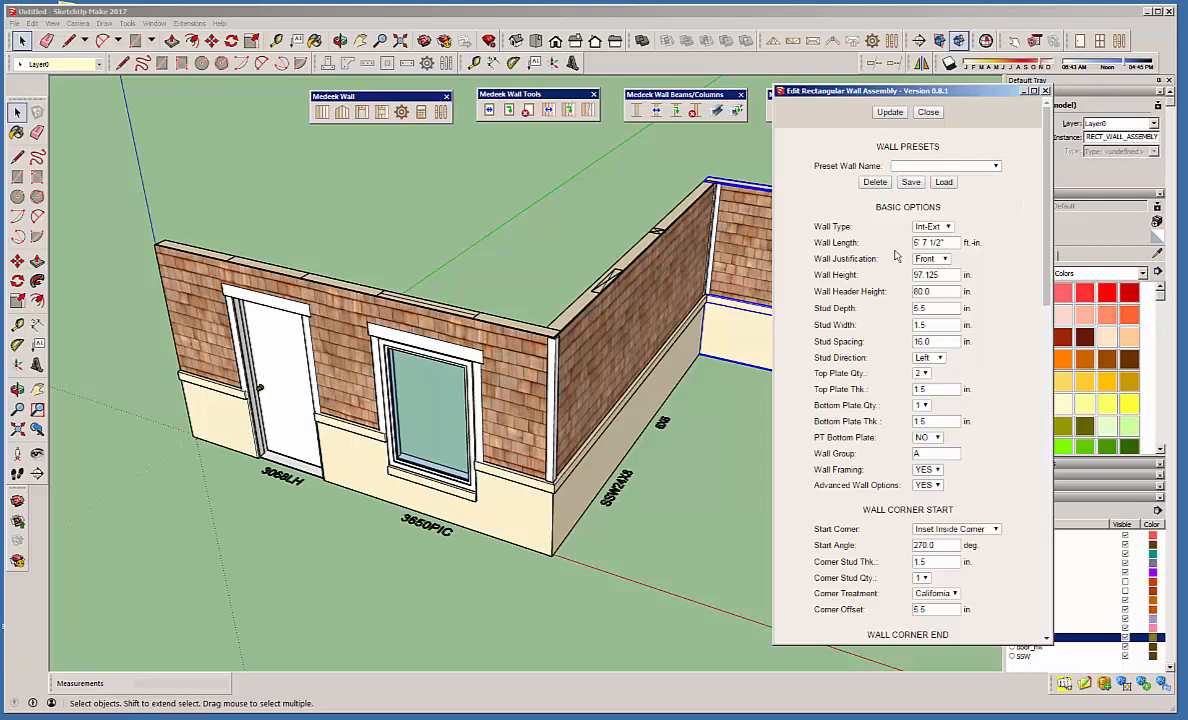
{"action": "left_click", "coordinate": [928, 113]}
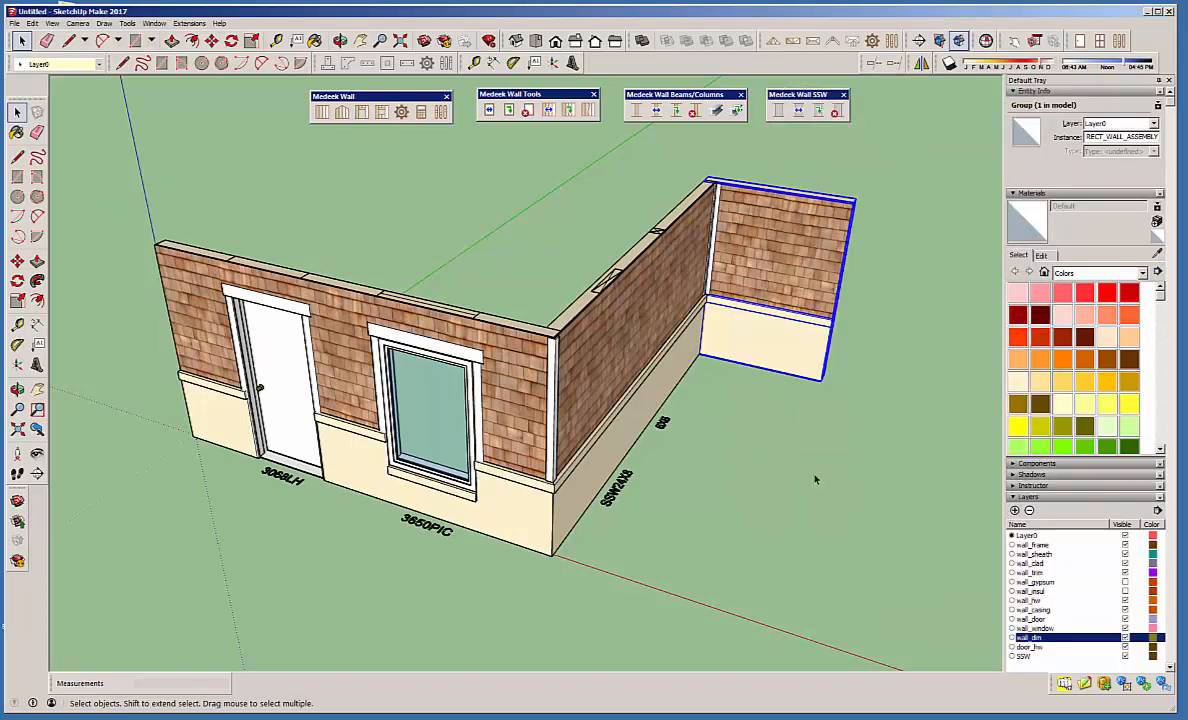
Clear the selection and examine the three walls' exterior cladding and wainscot, then their interior framing, blocking and openings.
{"action": "mouse_move", "coordinate": [755, 440]}
{"action": "middle_mouse_down"}
{"action": "mouse_move", "coordinate": [623, 409]}
{"action": "mouse_move", "coordinate": [729, 411]}
{"action": "mouse_move", "coordinate": [761, 432]}
{"action": "middle_mouse_up"}
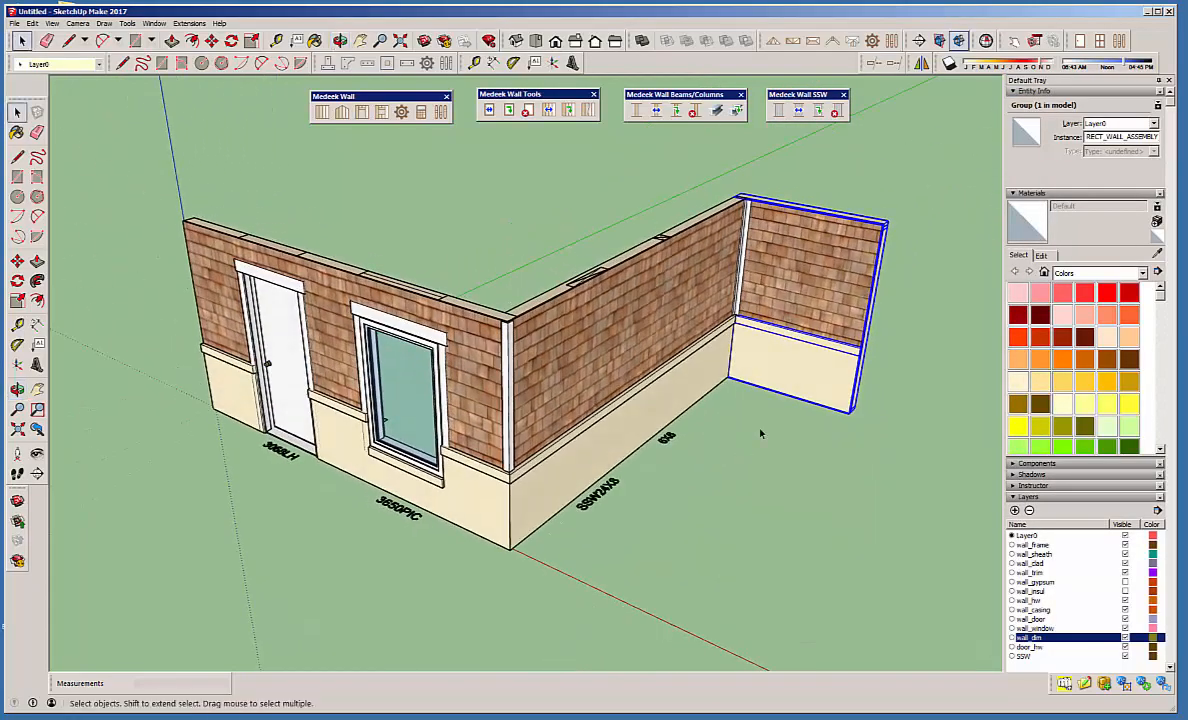
{"action": "left_click", "coordinate": [757, 427]}
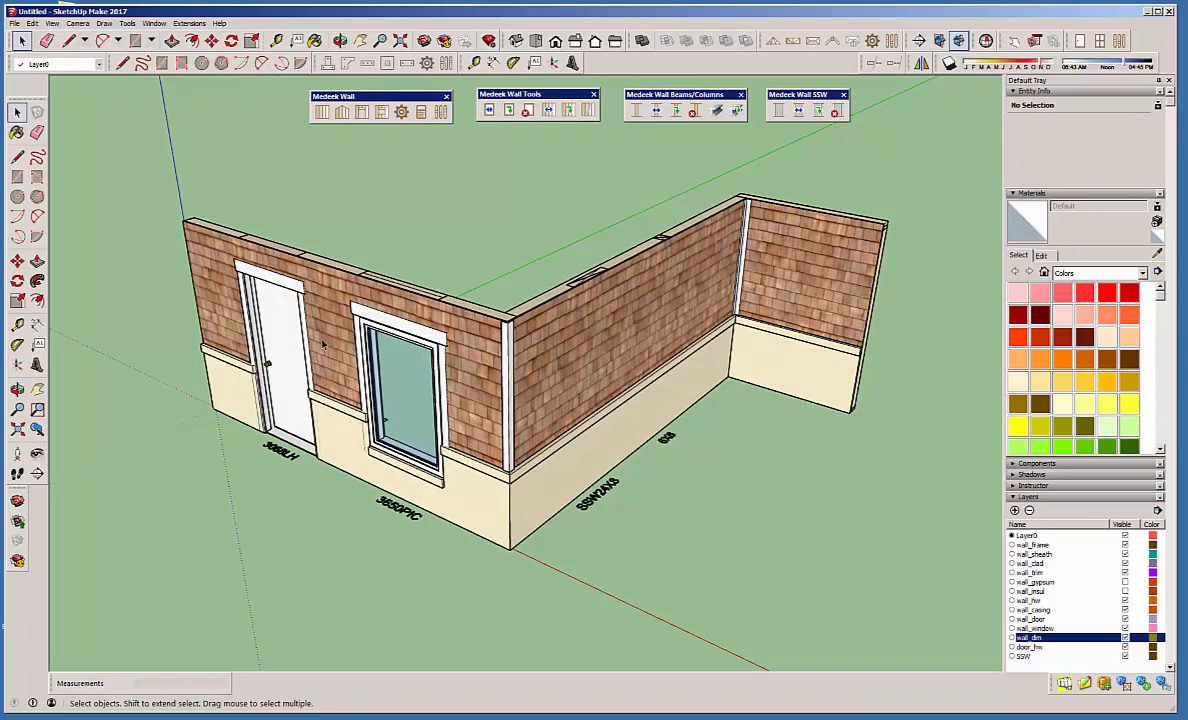
{"action": "middle_click_drag", "start_coordinate": [300, 320], "coordinate": [1150, 395]}
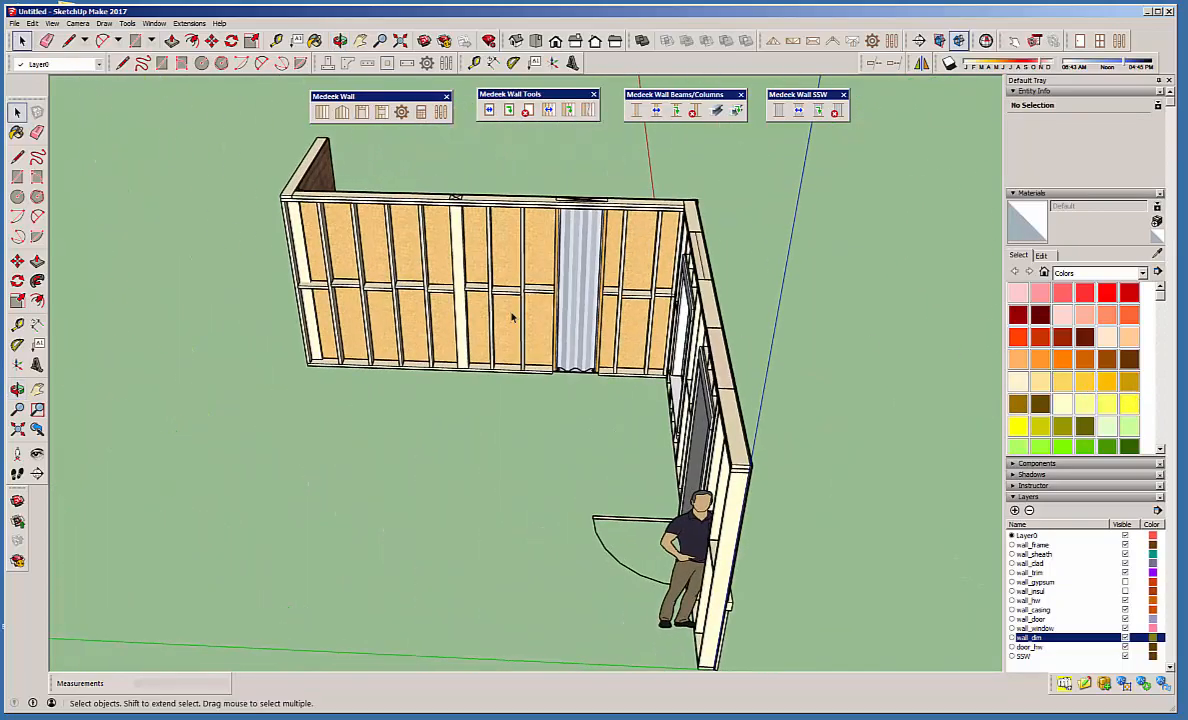
{"action": "middle_click_drag", "start_coordinate": [512, 316], "coordinate": [897, 287]}
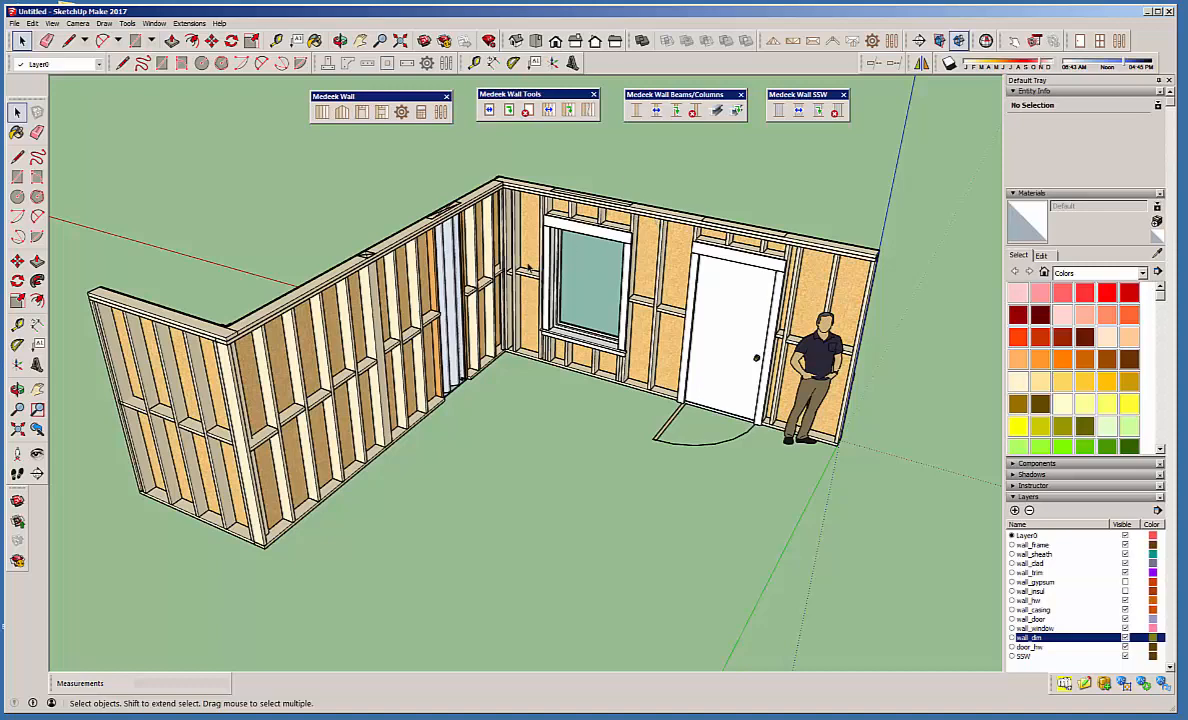
{"action": "middle_click_drag", "start_coordinate": [517, 227], "coordinate": [840, 200]}
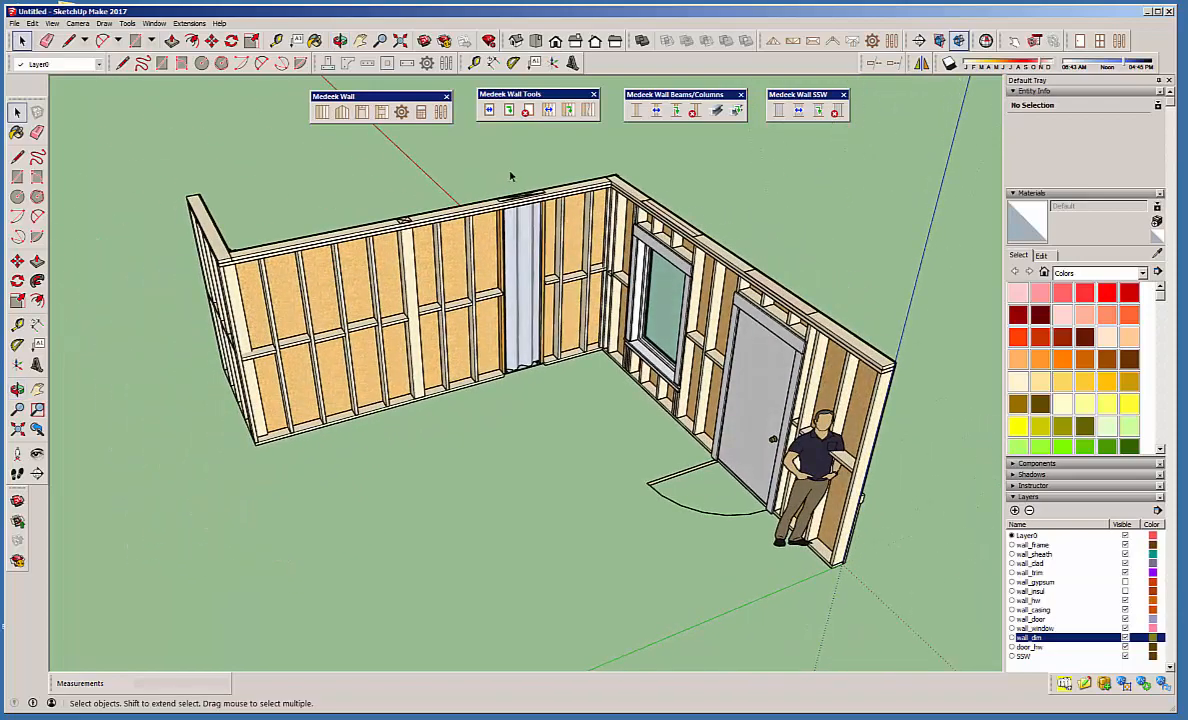